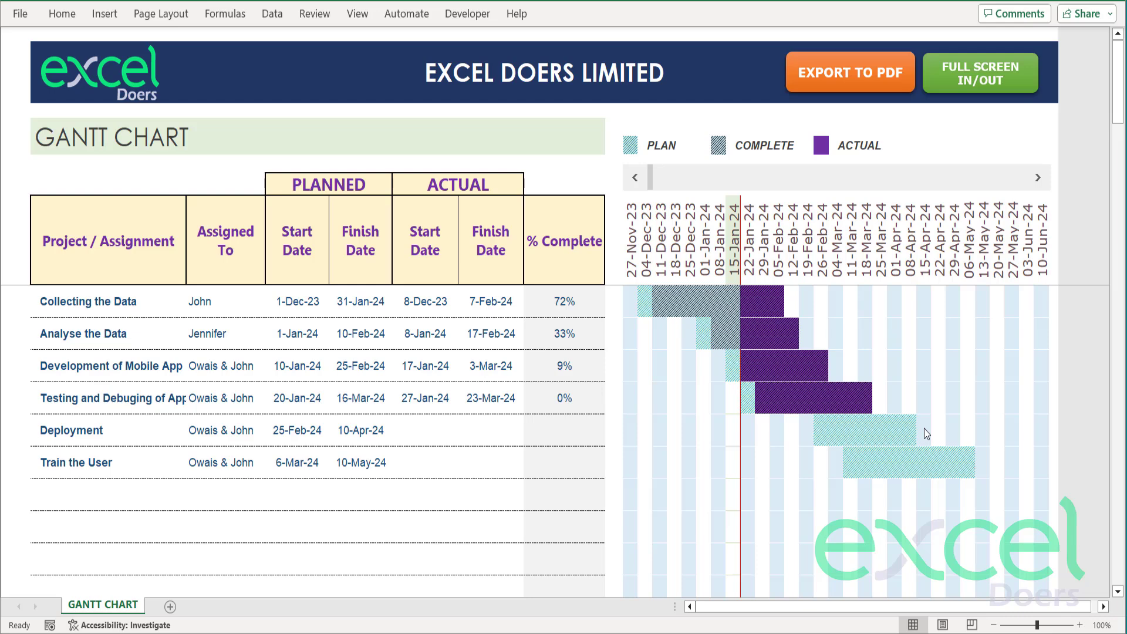
Step: Switch the sample Gantt chart to full-screen view without ribbon and status bar
left_click(546, 243)
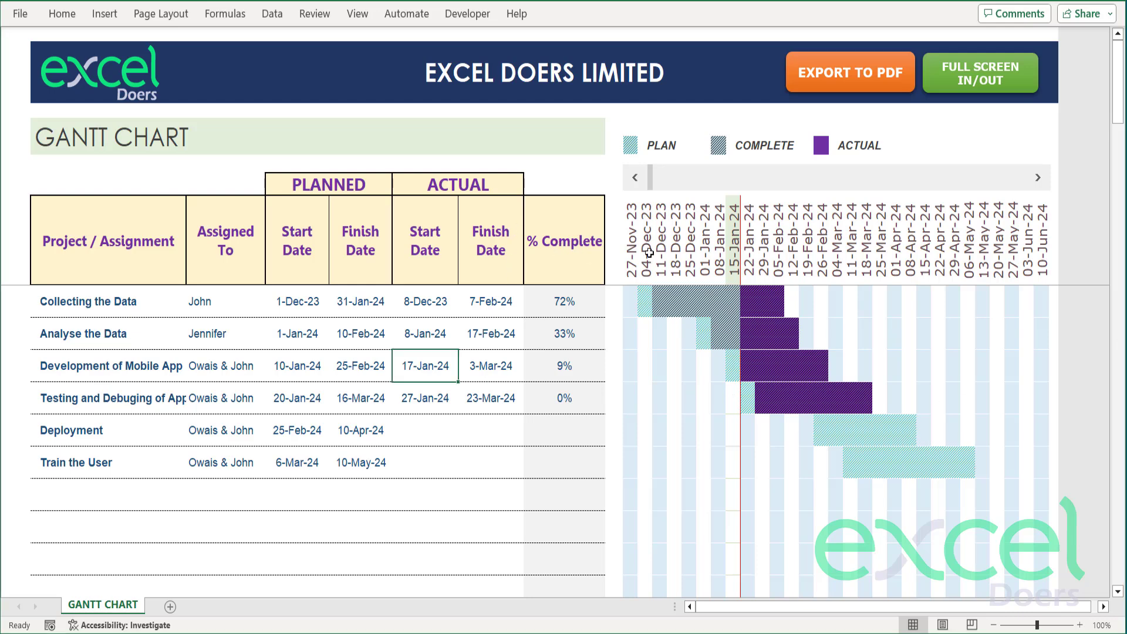
left_click(964, 87)
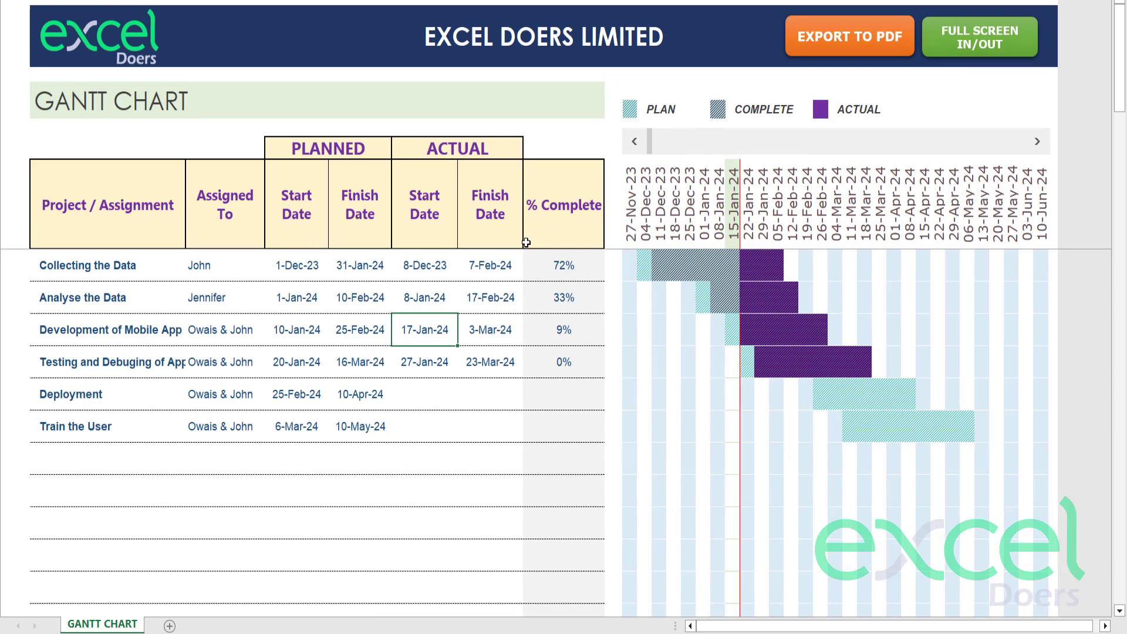
scroll(445, 292, "down", 1)
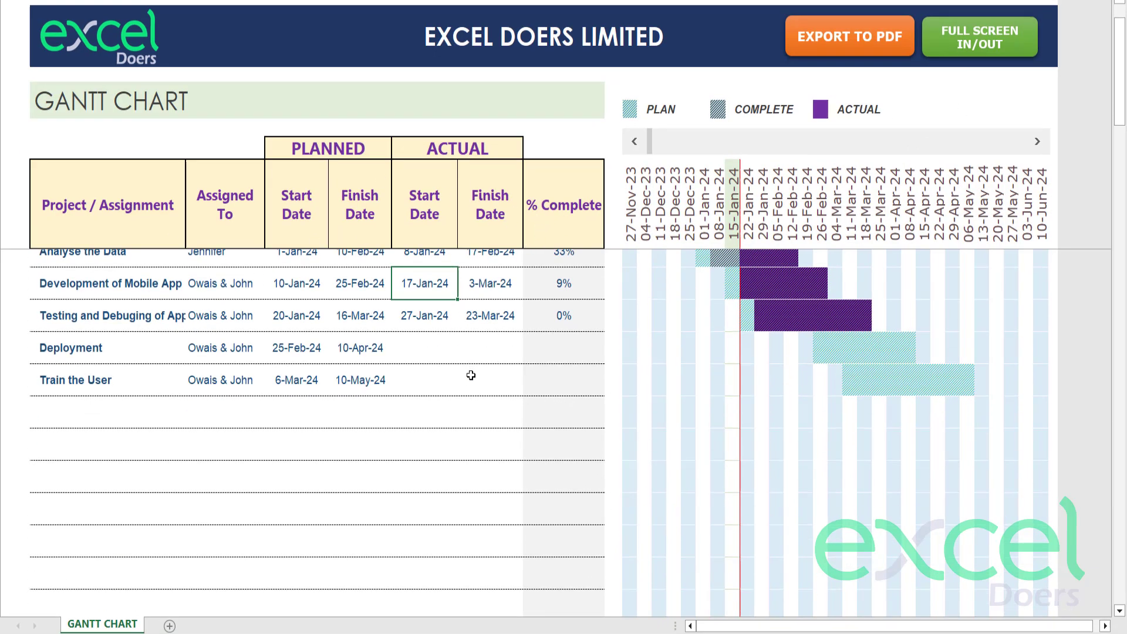
scroll(468, 372, "up", 1)
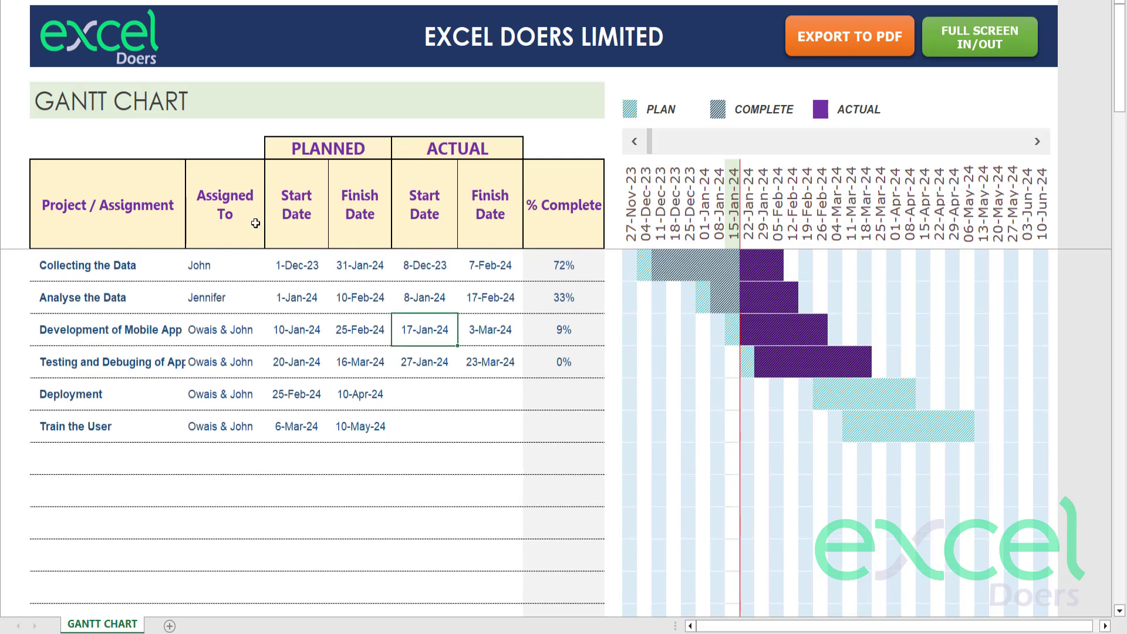
Step: Scroll the Gantt timeline forward to later weeks and back to the earliest weeks
left_click(1037, 141)
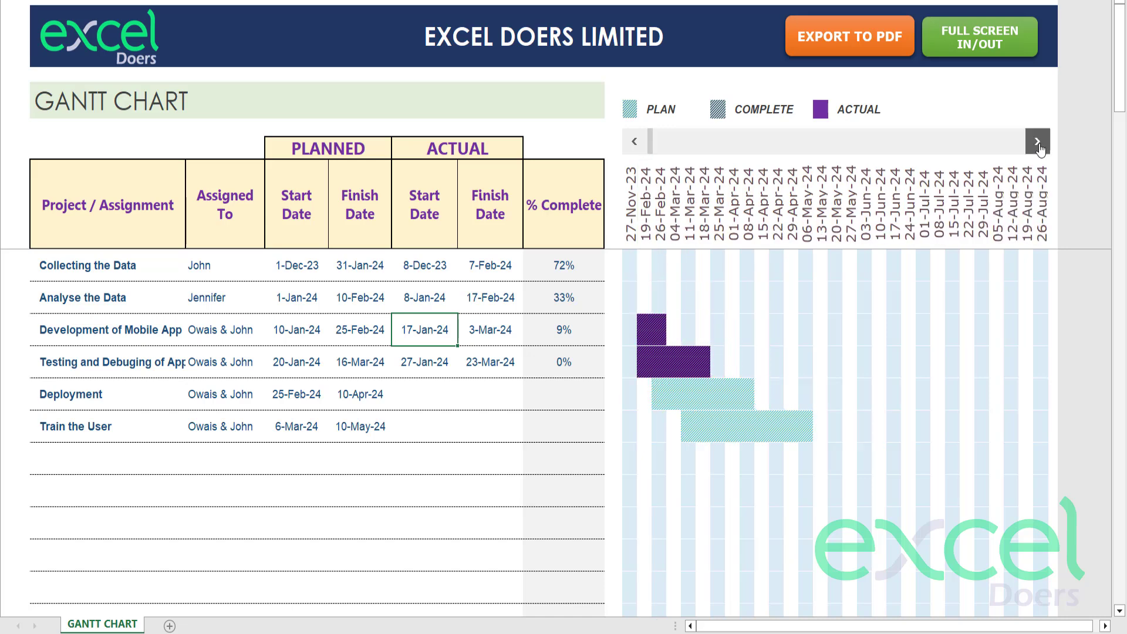
left_click(1039, 144)
left_click(1039, 143)
left_click(634, 147)
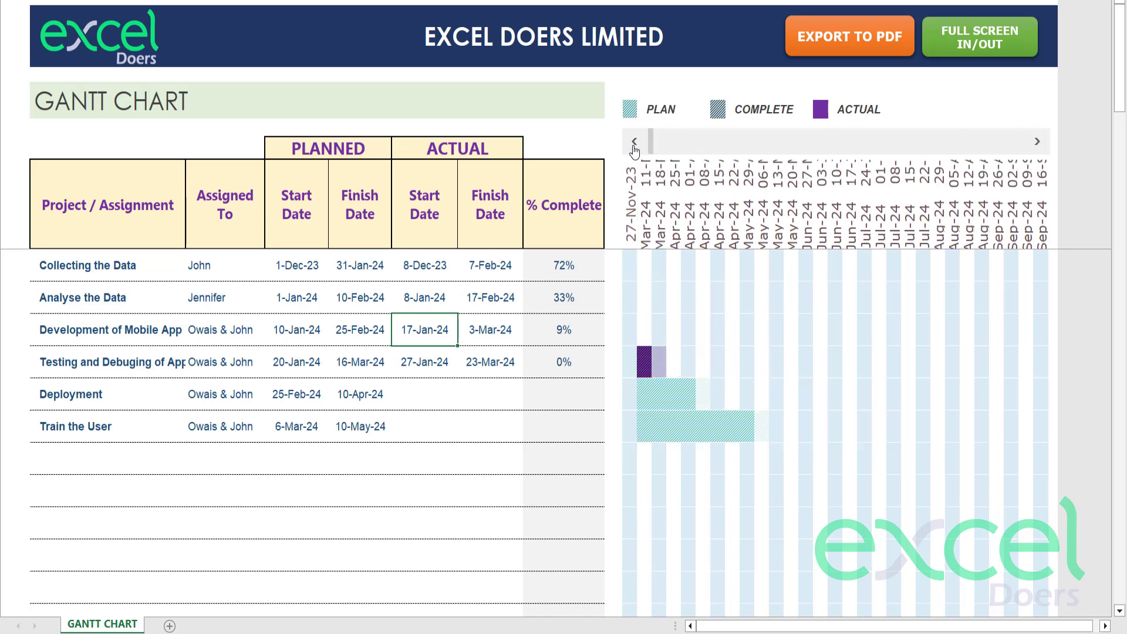
left_click(633, 147)
left_click(634, 147)
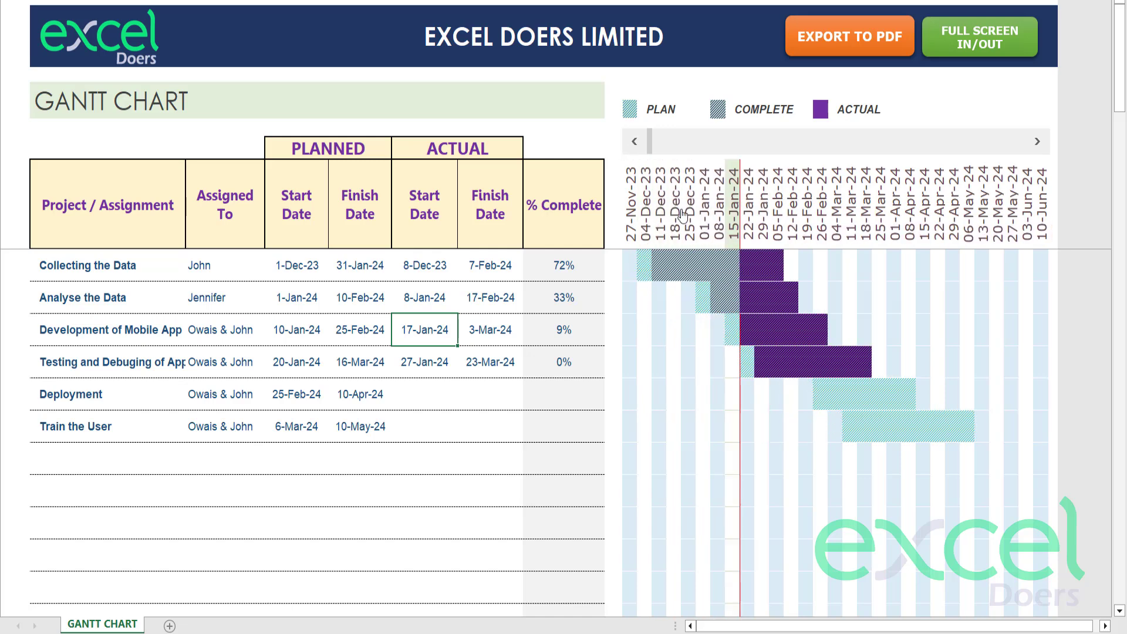
scroll(662, 332, "down", 1)
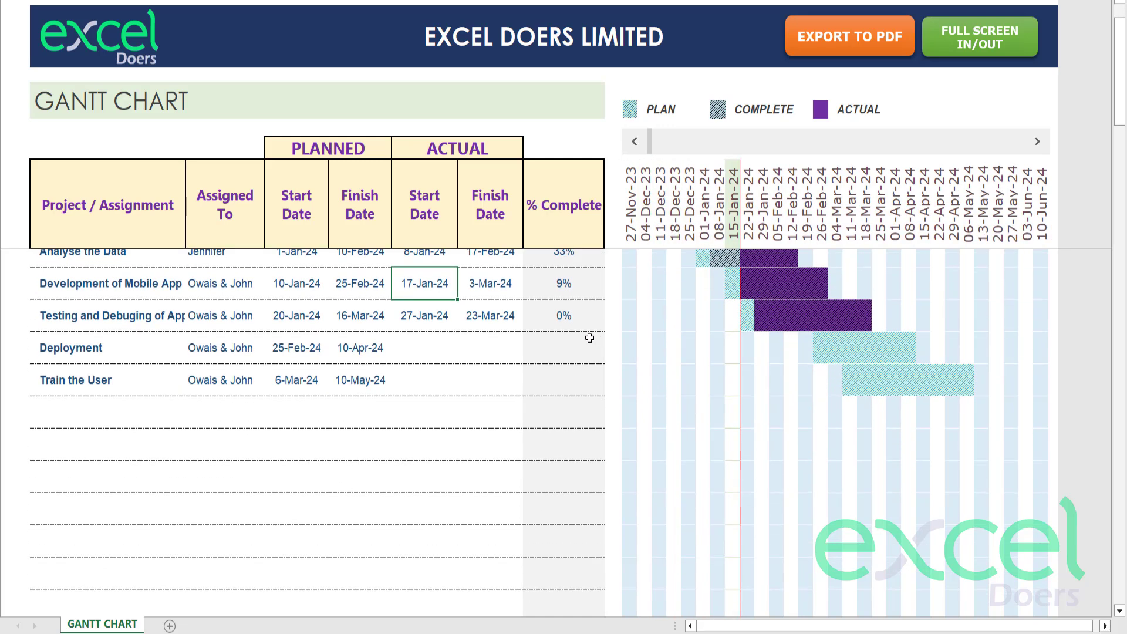
scroll(590, 338, "up", 1)
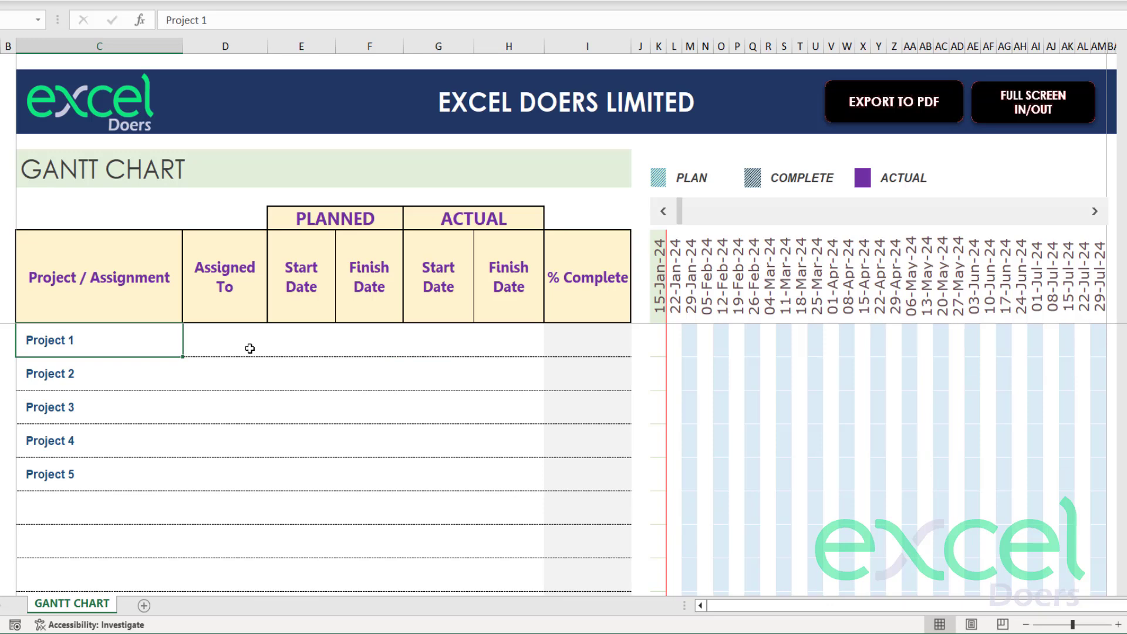
Step: Highlight the Project 1–5 task names, their Assigned To cells and planned date columns
key("shift+Down")
key("shift+Down")
key("shift+Down")
key("shift+Down")
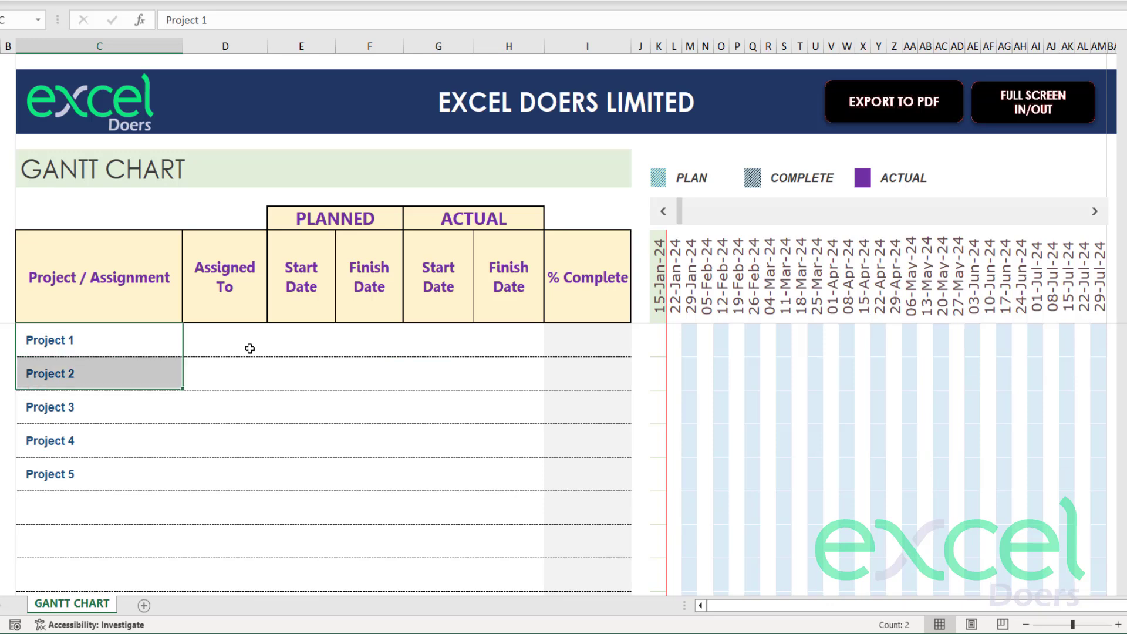
left_click(249, 348)
key("shift+Down")
key("shift+Down")
key("shift+Down")
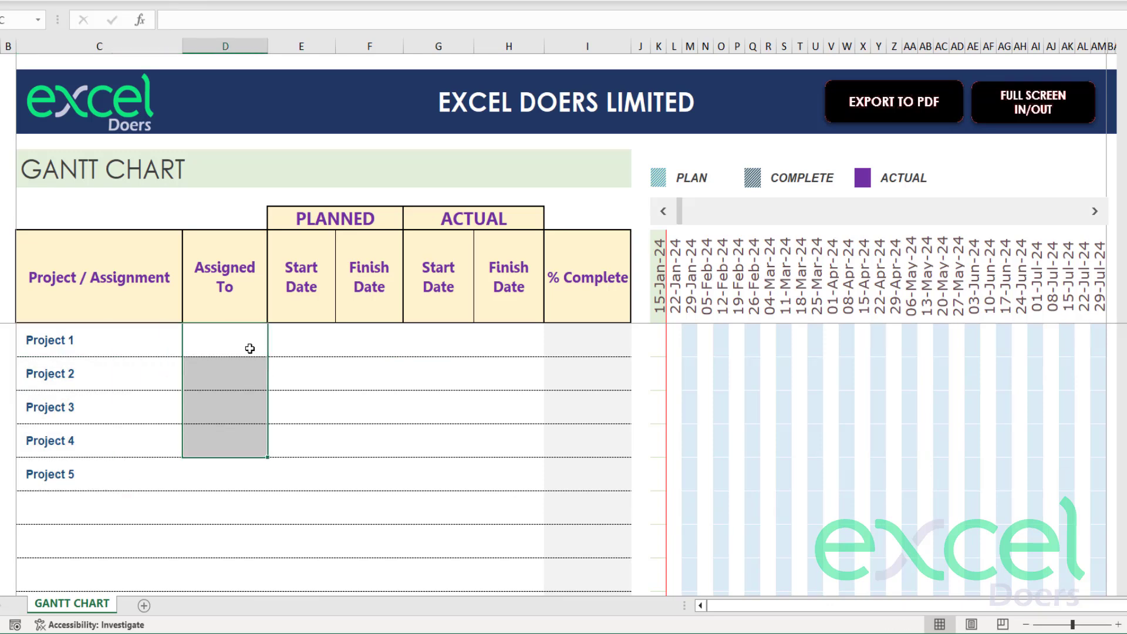
key("Right")
key("shift+Right")
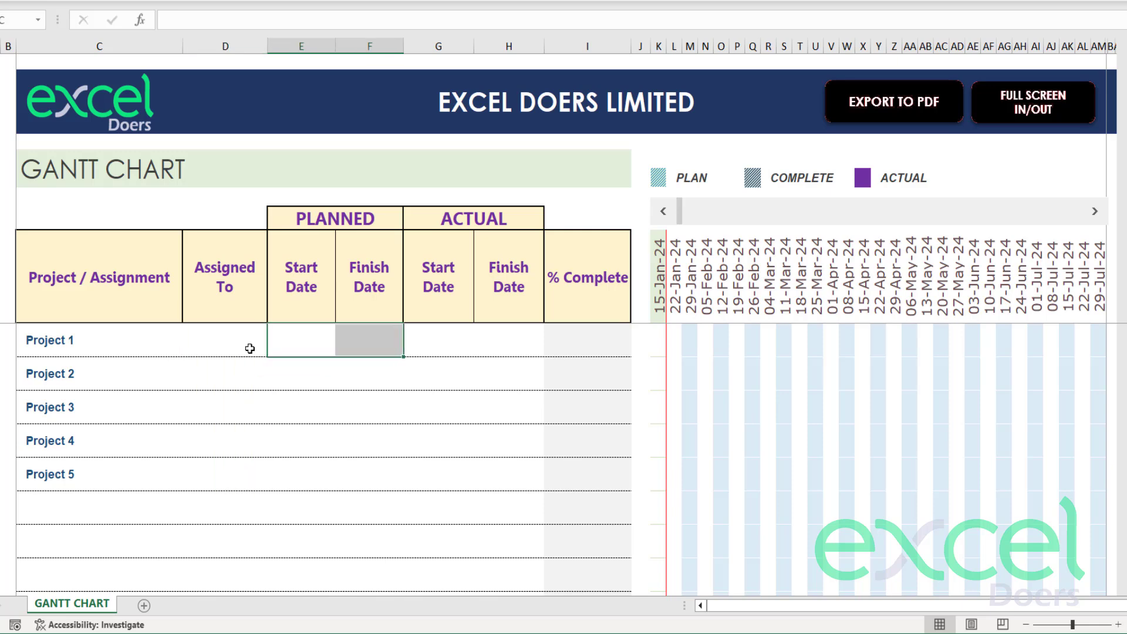
key("shift+Down")
key("shift+Down")
key("shift+Down")
key("shift+Down")
key("shift+Down")
key("shift+Down")
key("shift+Down")
key("shift+Down")
key("shift+Down")
key("shift+Down")
key("shift+Down")
Step: Step across the actual date columns and inspect the Project 1 % Complete formula
key("Up")
key("Right")
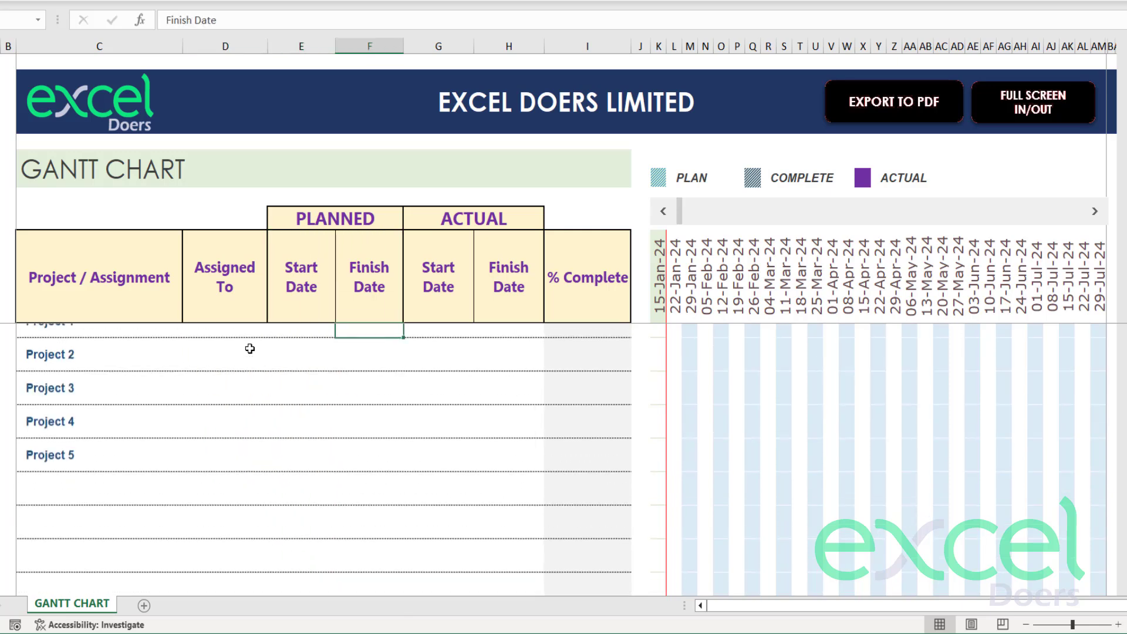
key("Down")
key("Right")
key("shift+Right")
key("shift+Down")
key("shift+Down")
key("shift+Down")
key("Right")
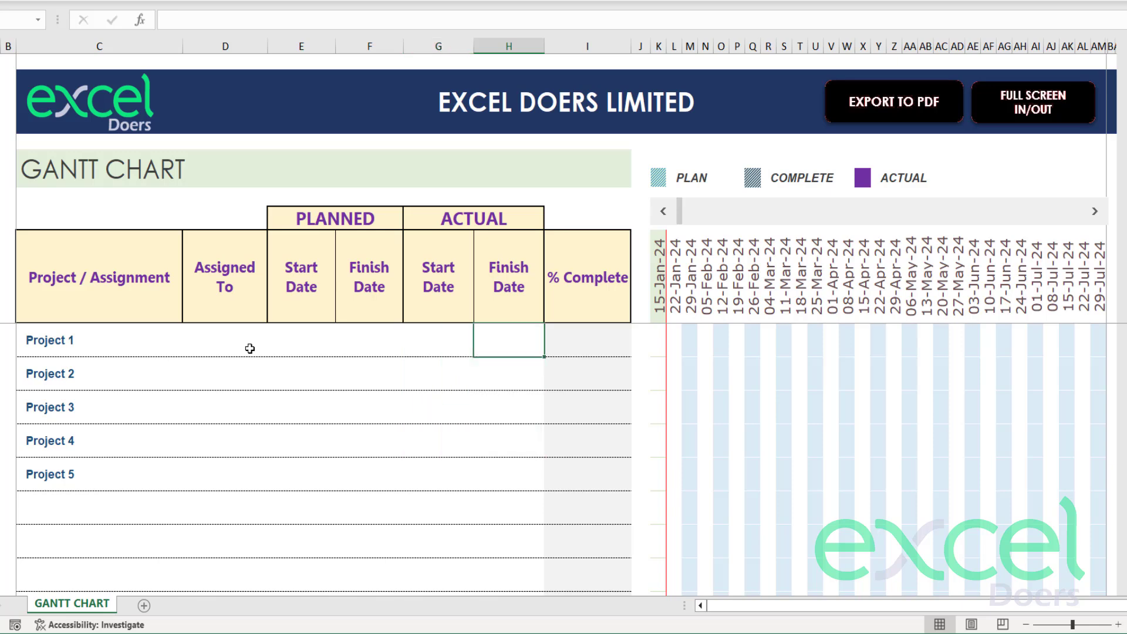
key("Right")
key("Left")
left_click_drag(660, 347, 1020, 474)
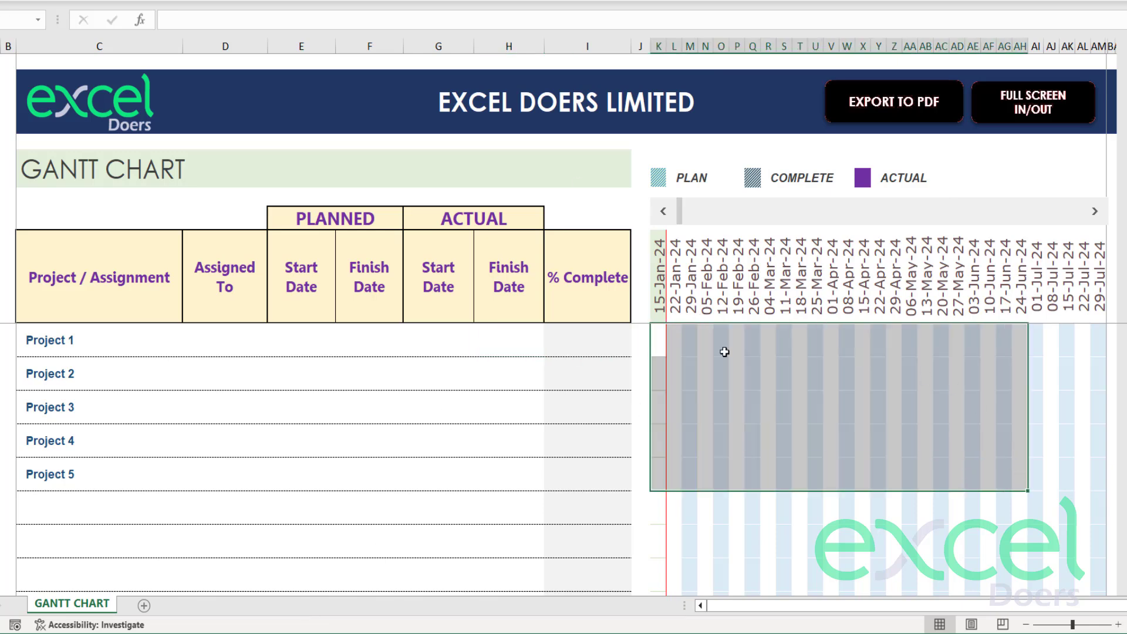
left_click_drag(660, 259, 1040, 258)
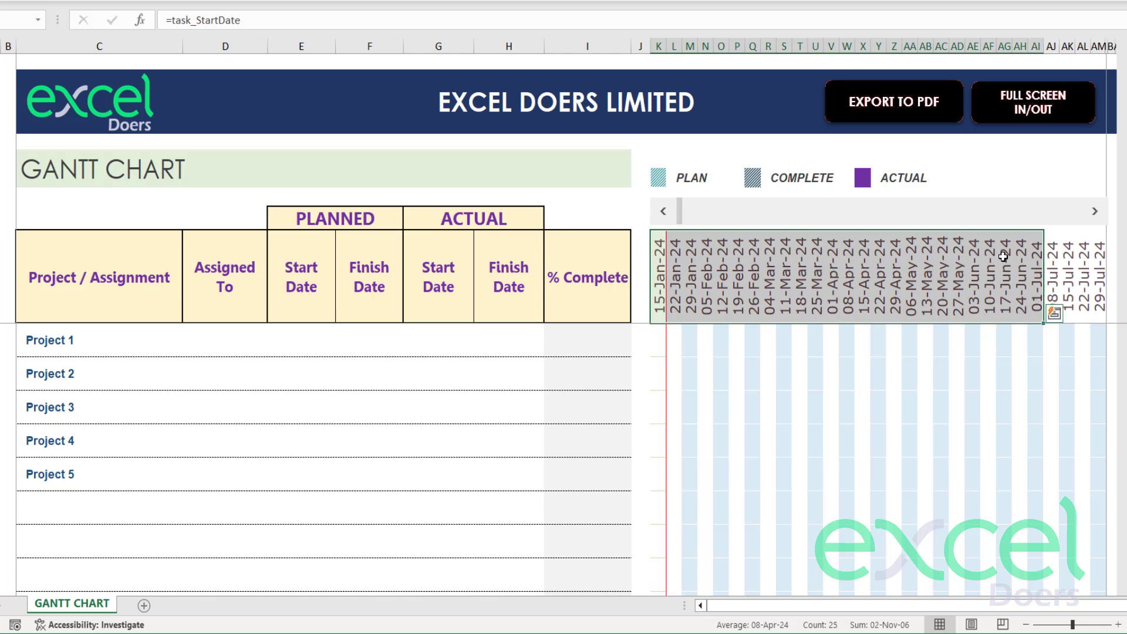
left_click(691, 216)
left_click(1024, 217)
left_click(894, 241)
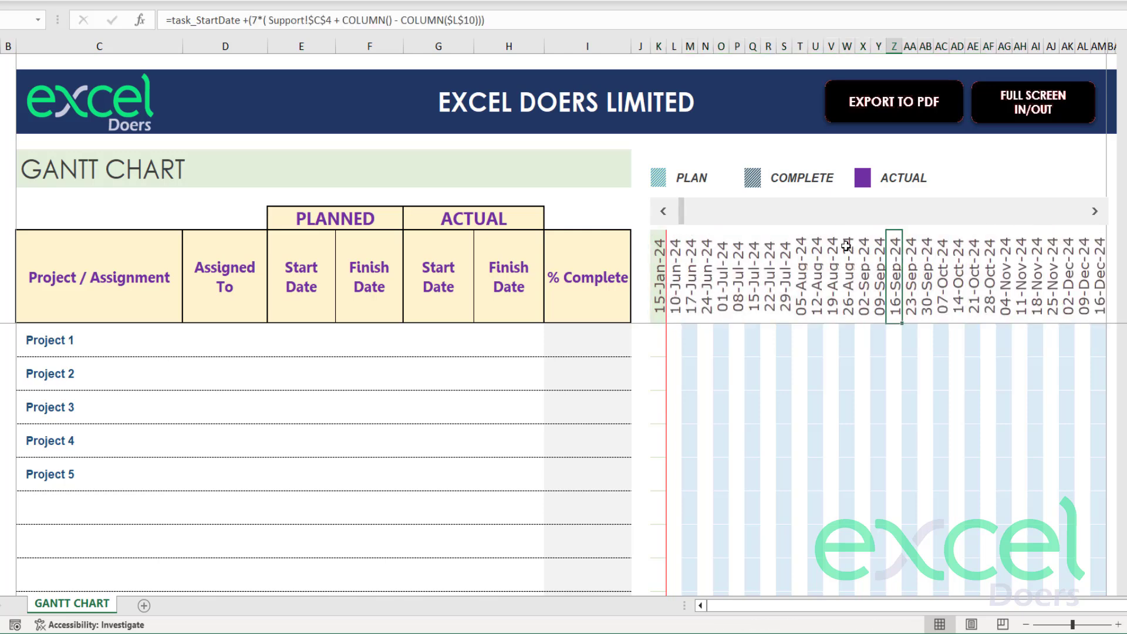
left_click(672, 211)
left_click(672, 211)
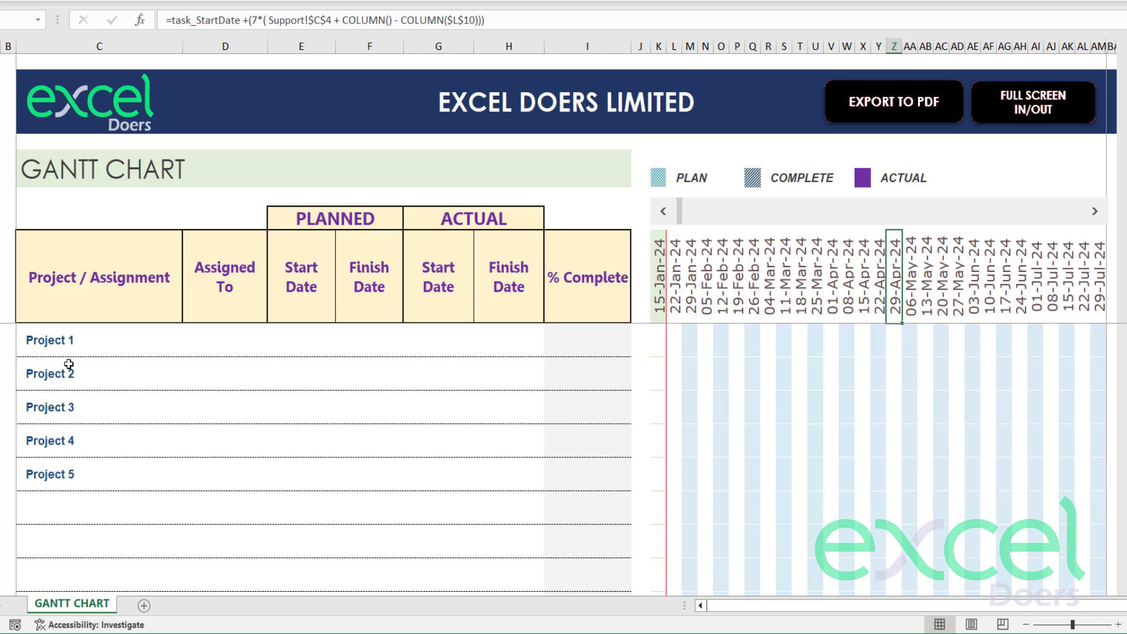
left_click(62, 347)
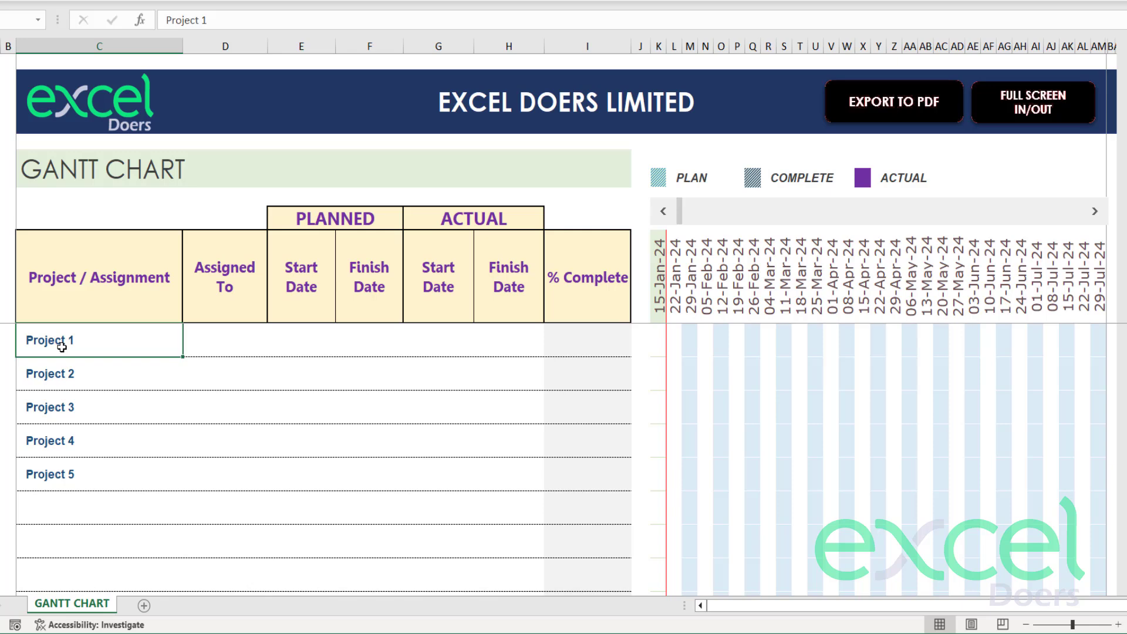
Step: Enter Collecting the Data, Analyse the Data, Development of Mobile App, and Testing and Debuging of App
type("Collect")
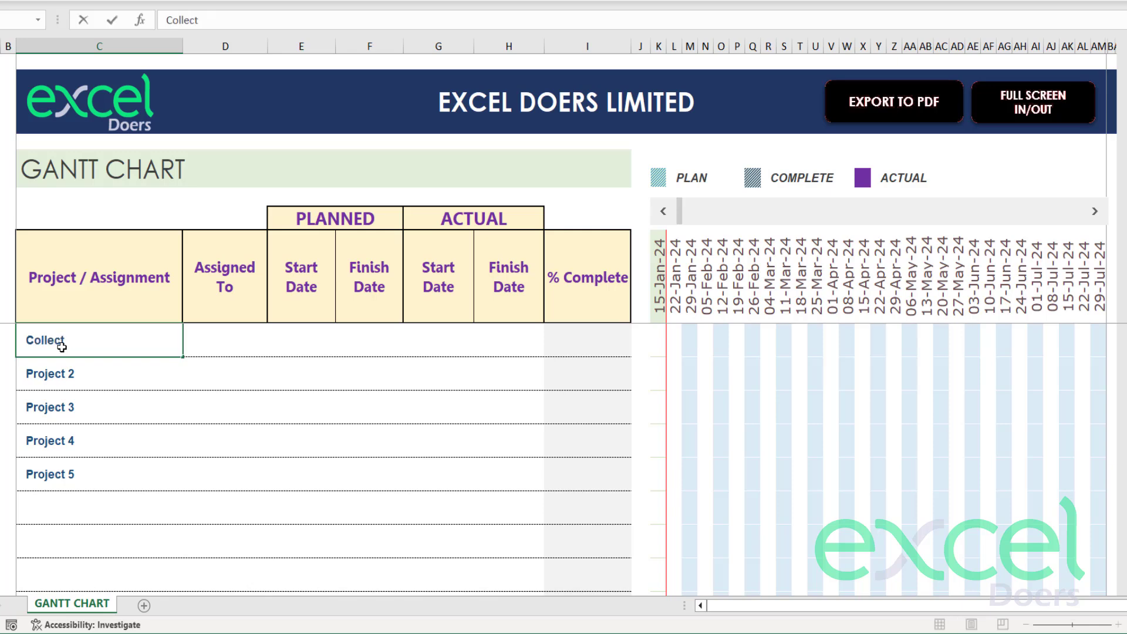
type("ing the Data")
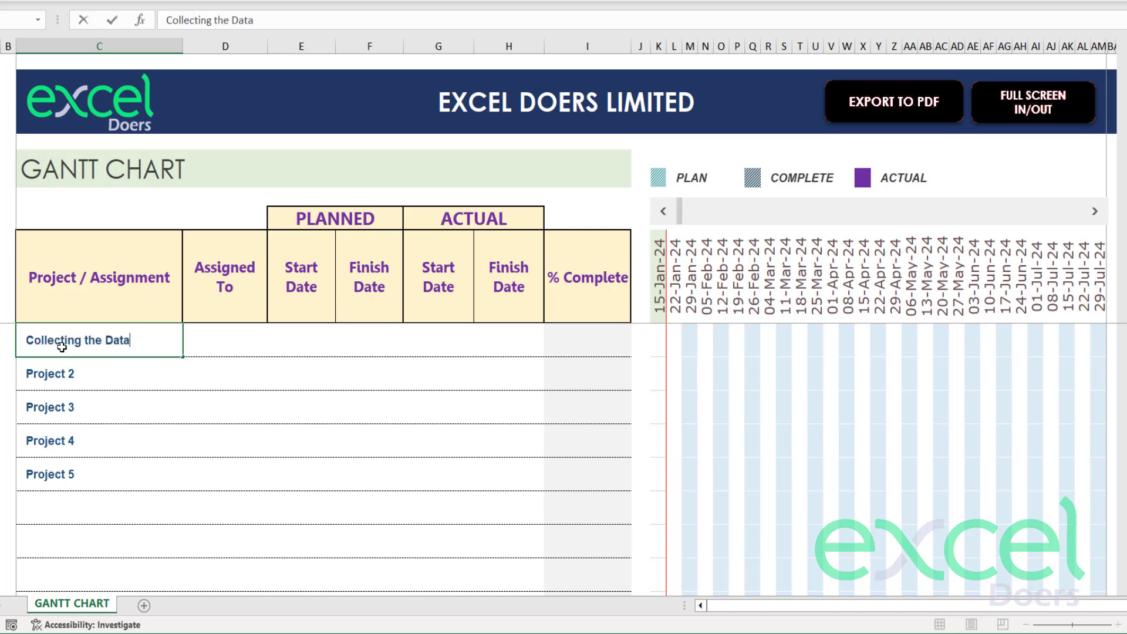
key("Return")
type("Anal")
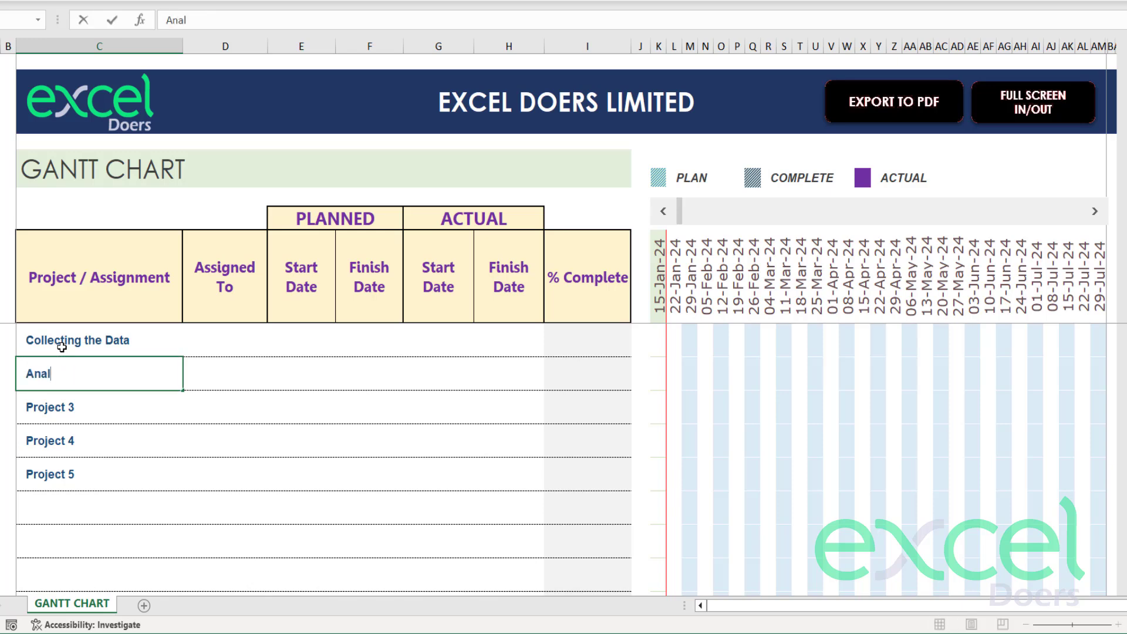
type("yse the Data")
key("Return")
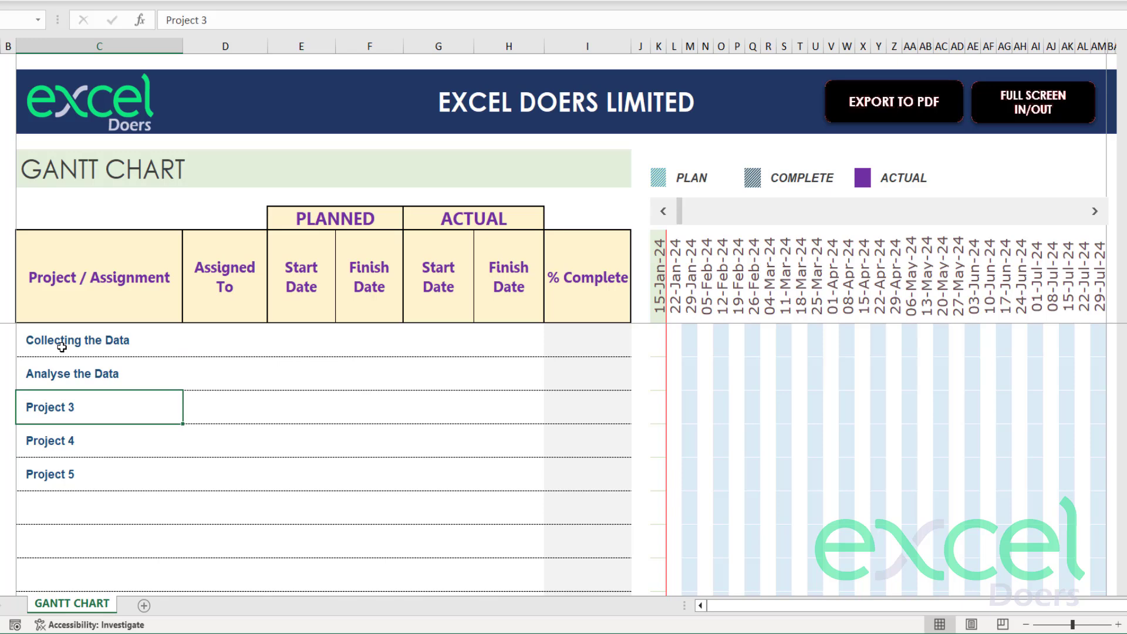
type("Development of ")
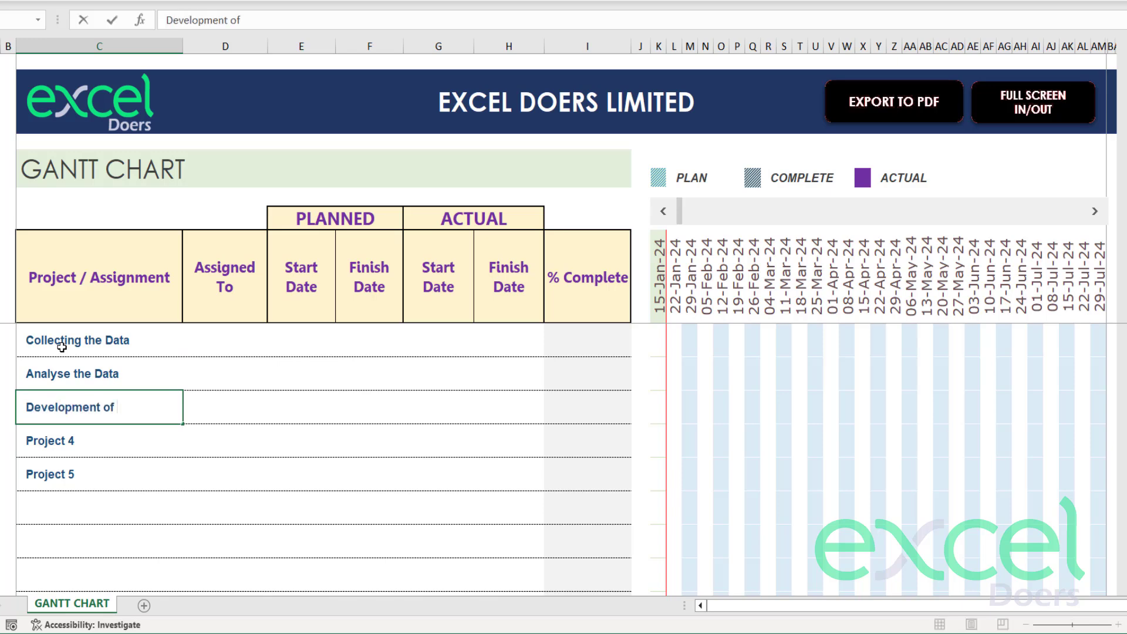
type("Mobile App")
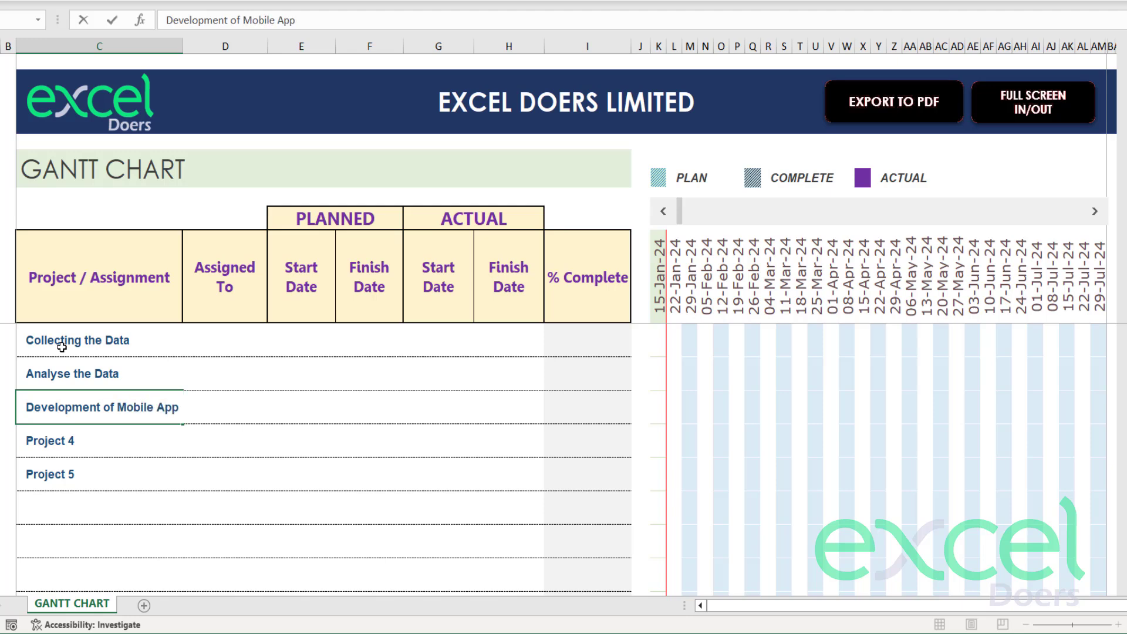
key("Return")
type("Te")
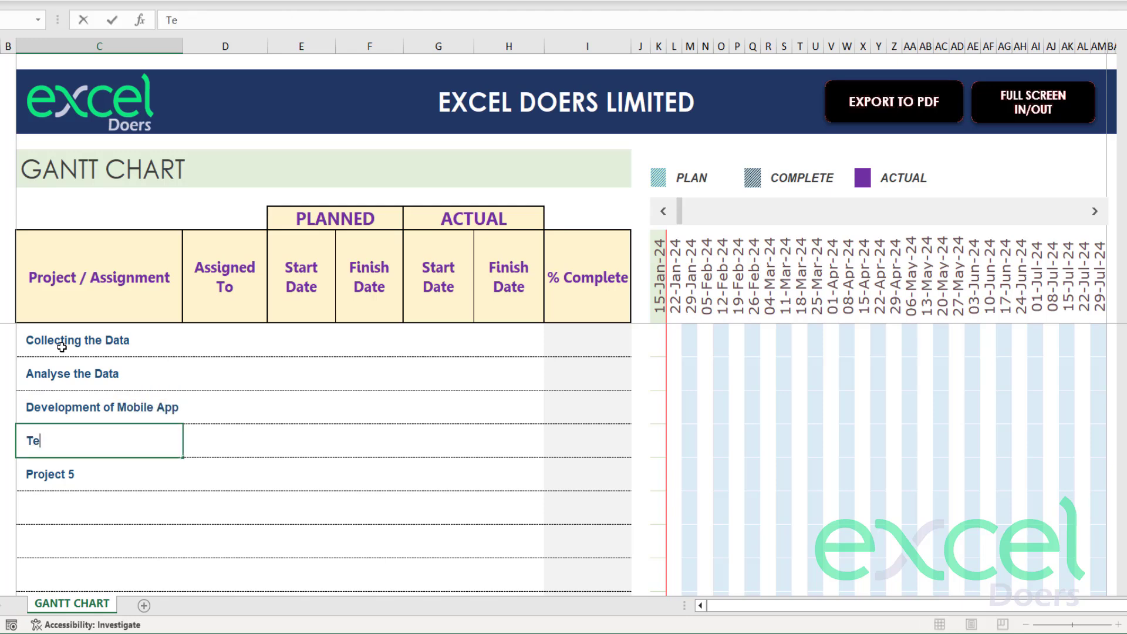
type("sting and De")
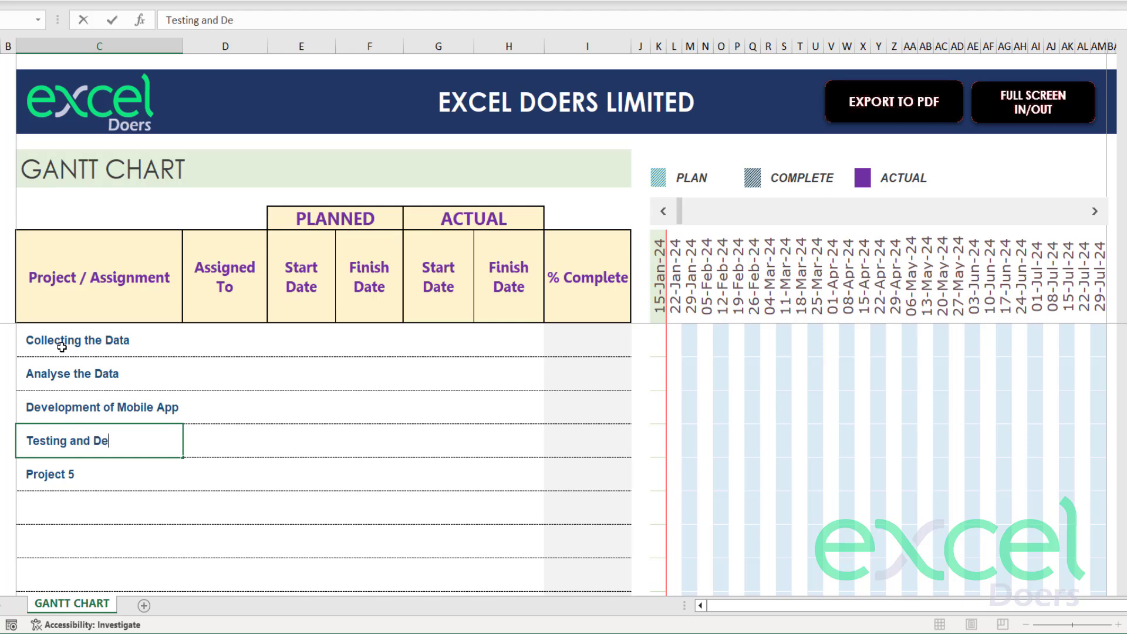
type("buging of App")
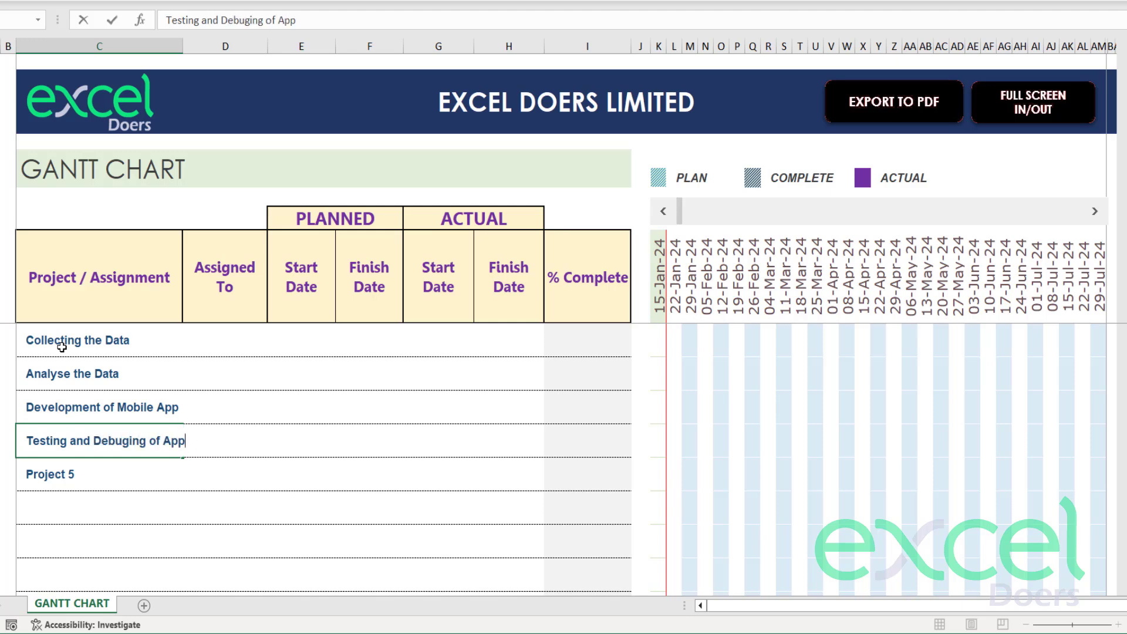
key("Return")
Step: Add Deployment and Train the User, then select all six task names
type("Deployment")
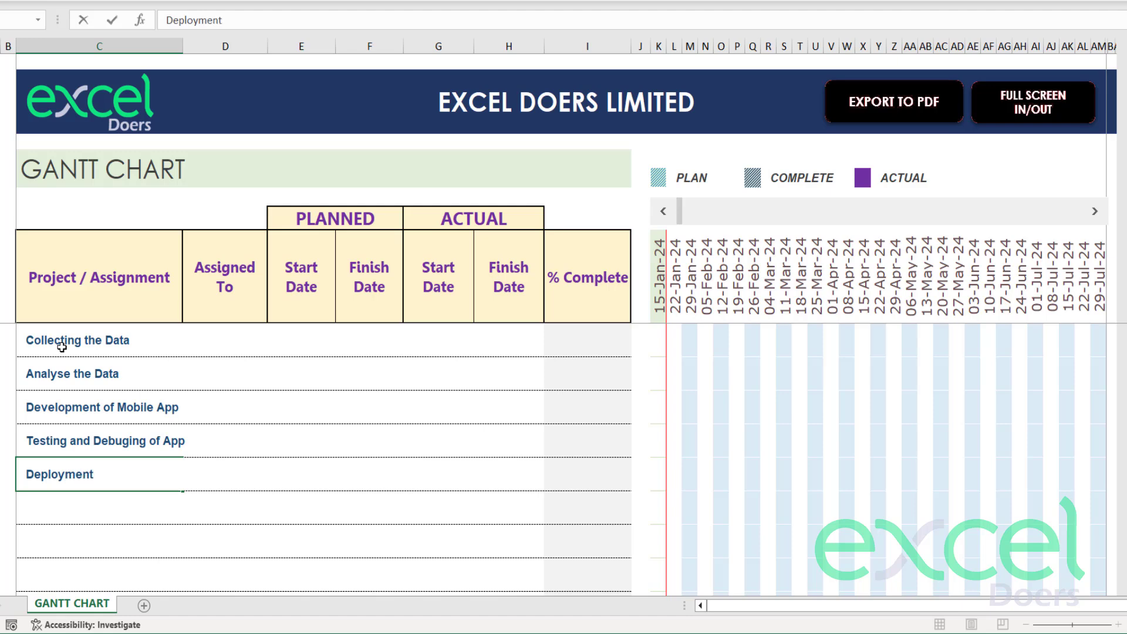
key("Return")
type("T")
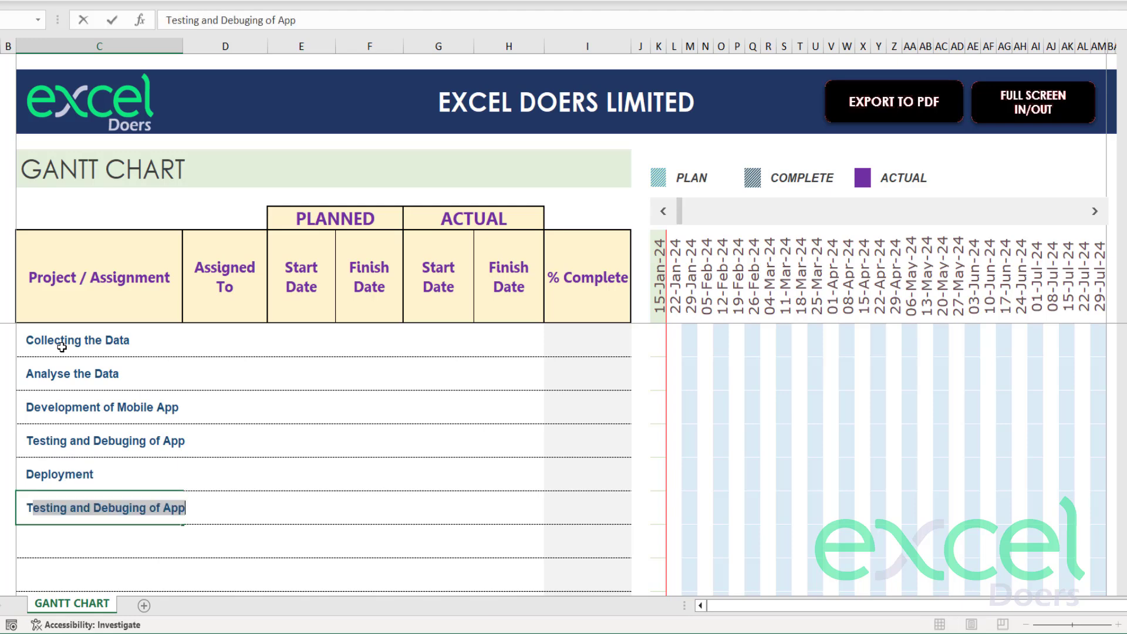
type("rain the USer")
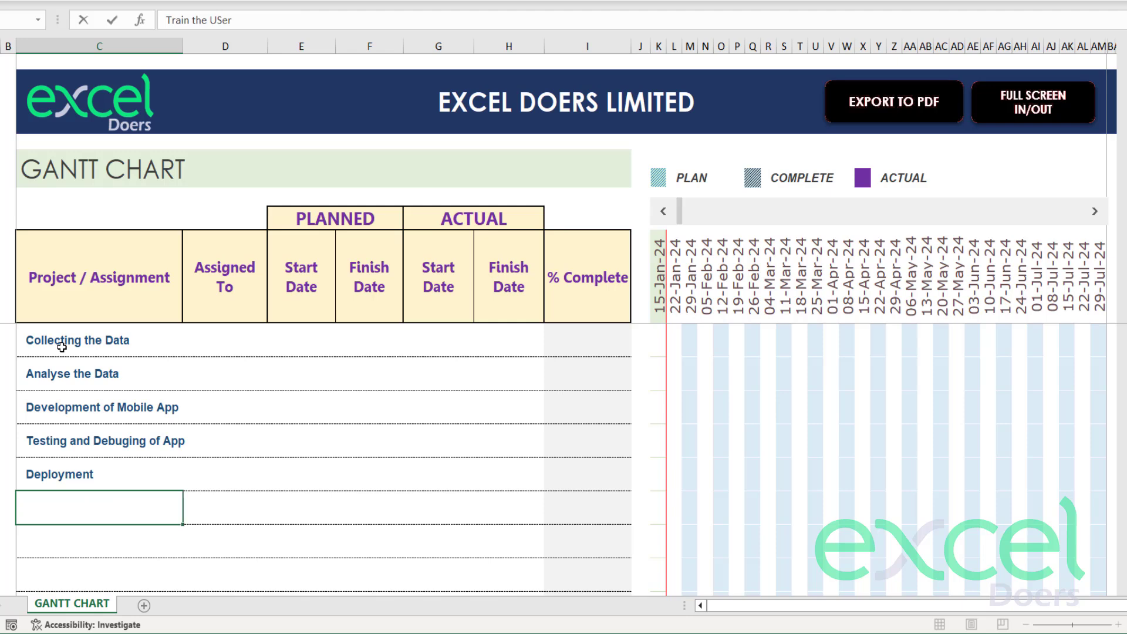
key("Return")
key("Up")
key("Up")
key("Up")
key("Up")
key("Up")
key("Up")
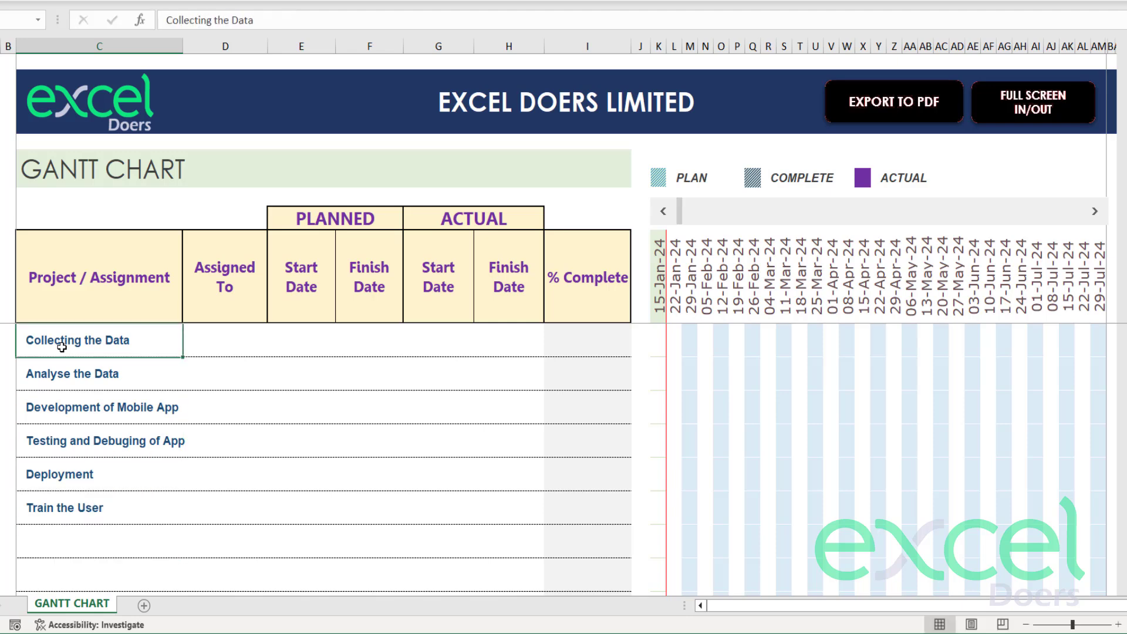
key("shift+Down")
key("shift+Down")
key("shift+Down")
key("shift+Down")
key("shift+Down")
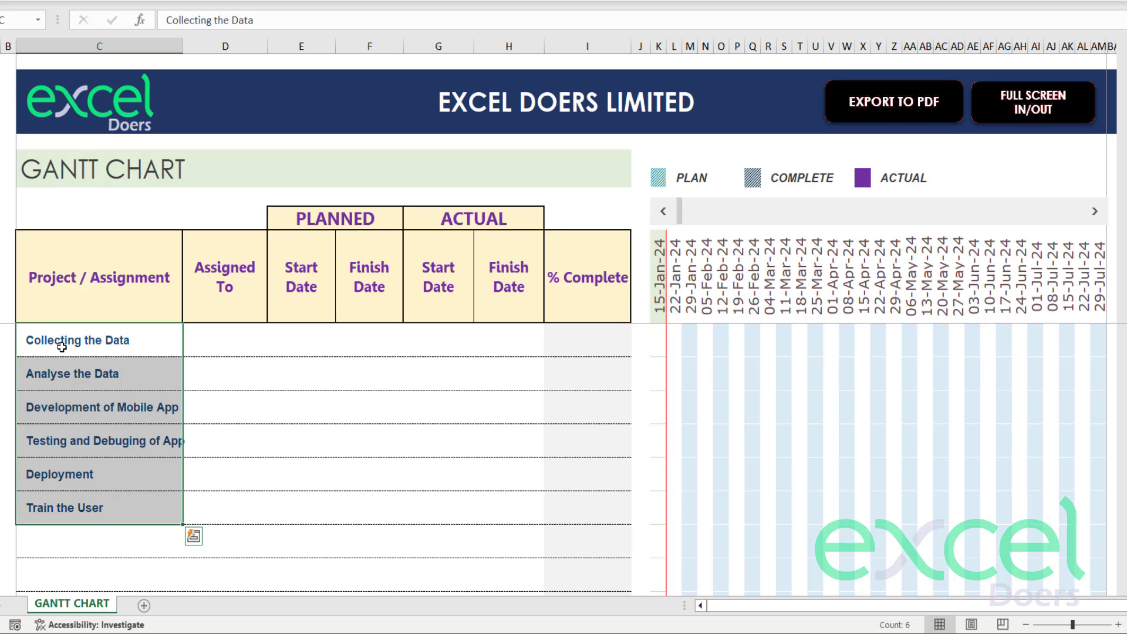
Step: Assign John, Jennifer, and Owais & John to the first three tasks
left_click(62, 347)
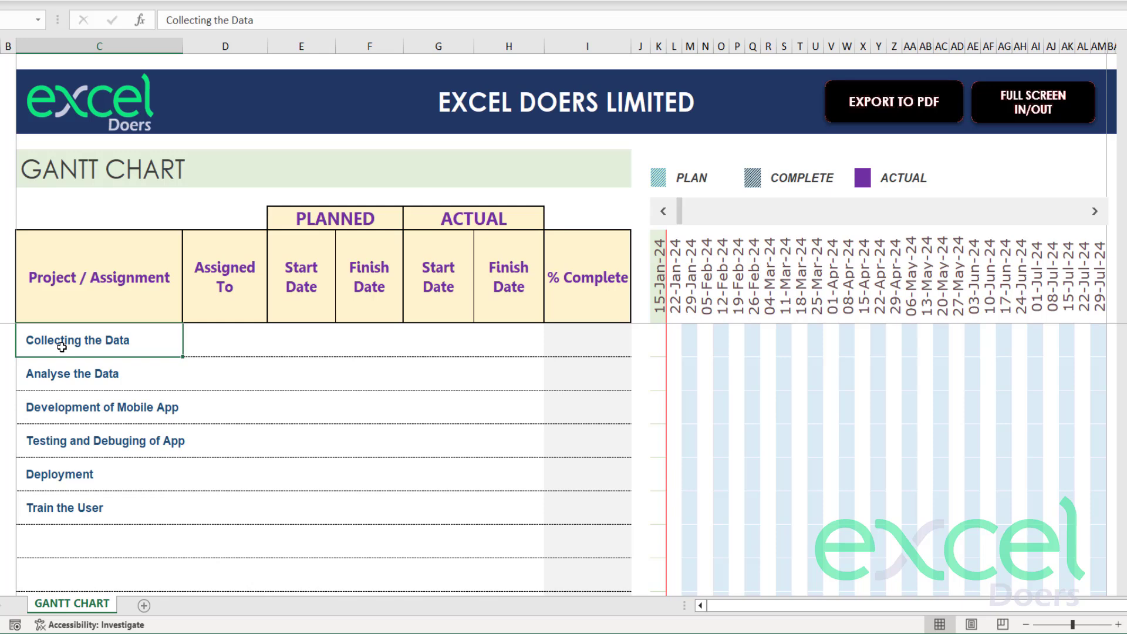
key("Right")
type("John")
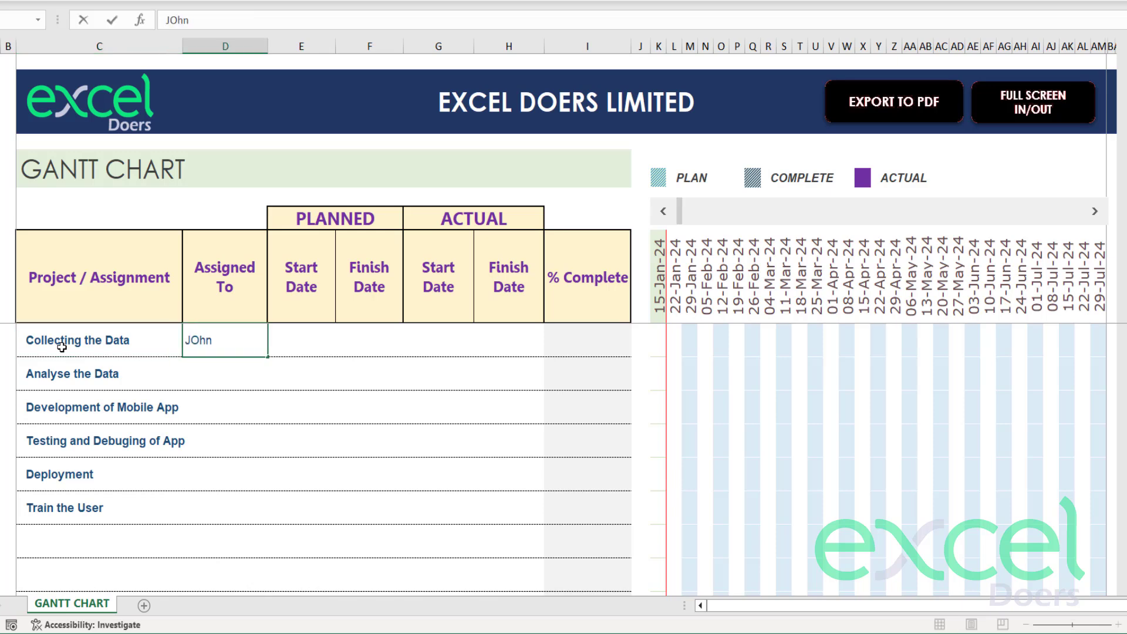
key("Return")
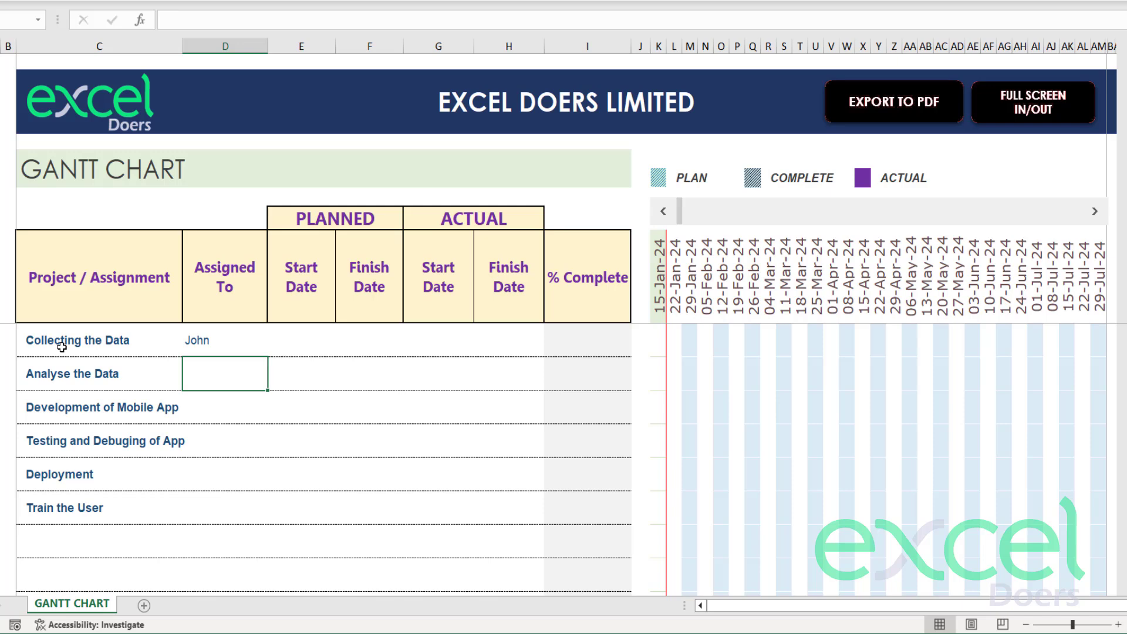
type("Jennifer")
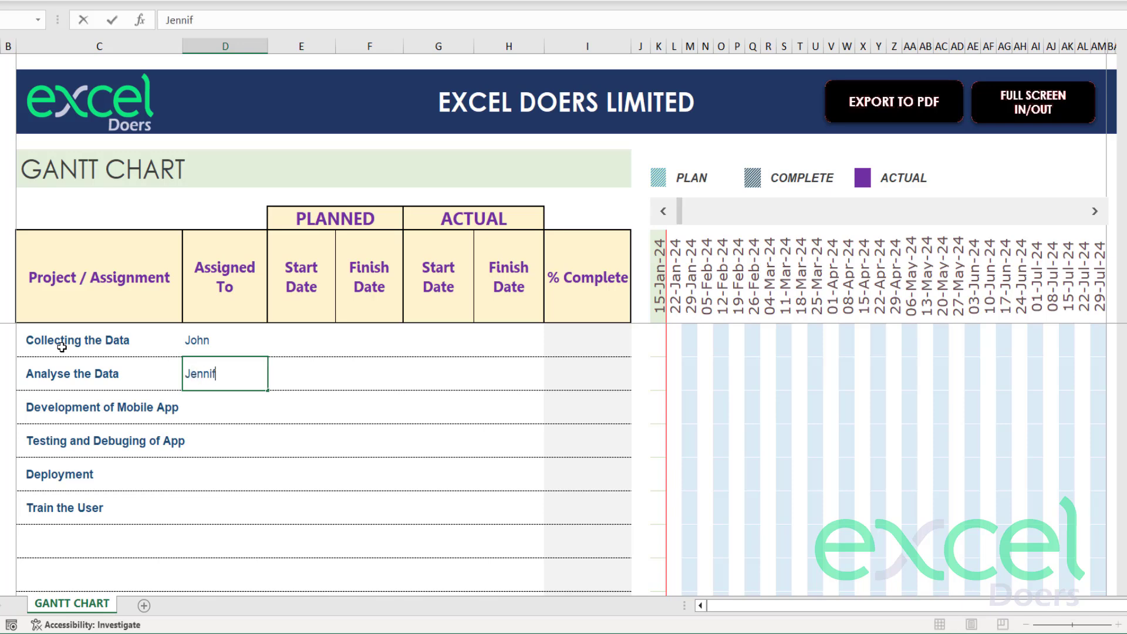
key("Return")
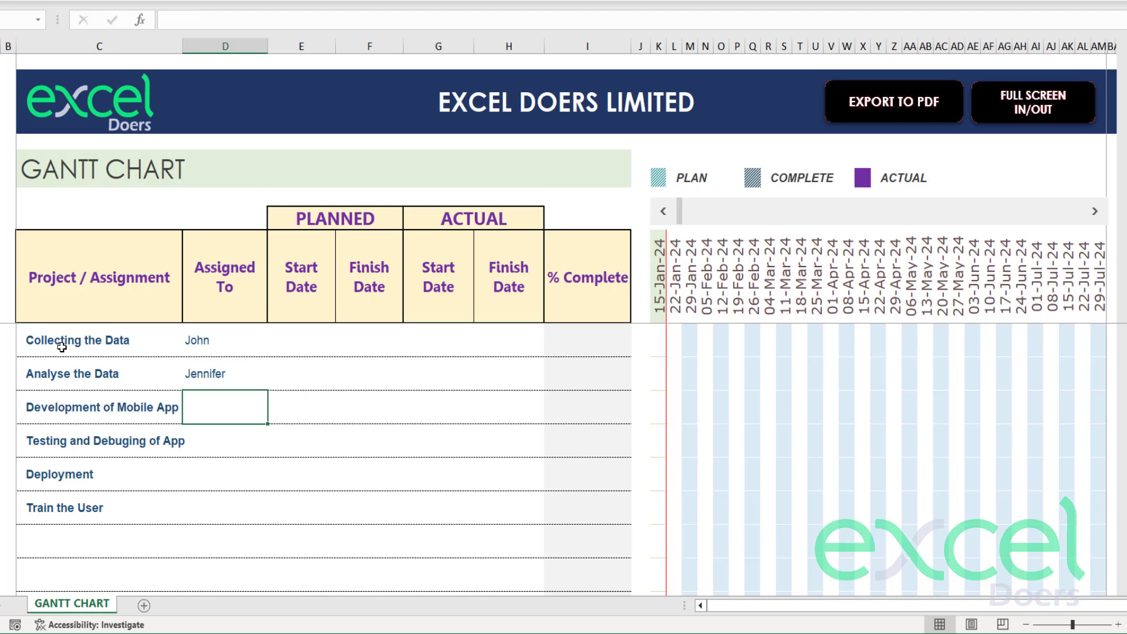
type("Owais & ")
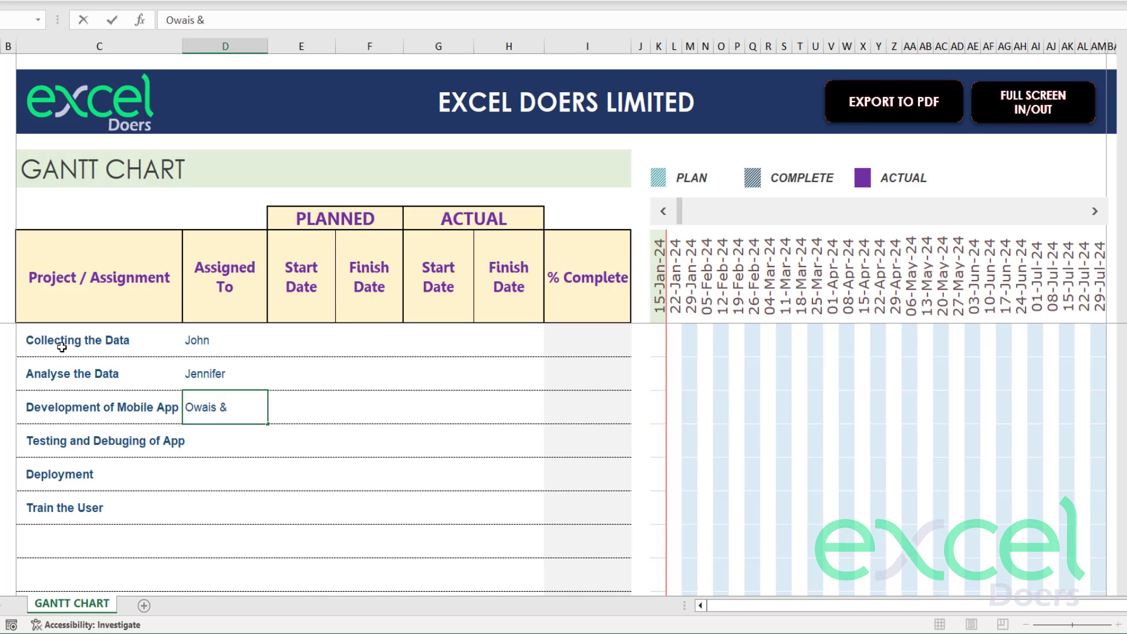
type("John")
key("Return")
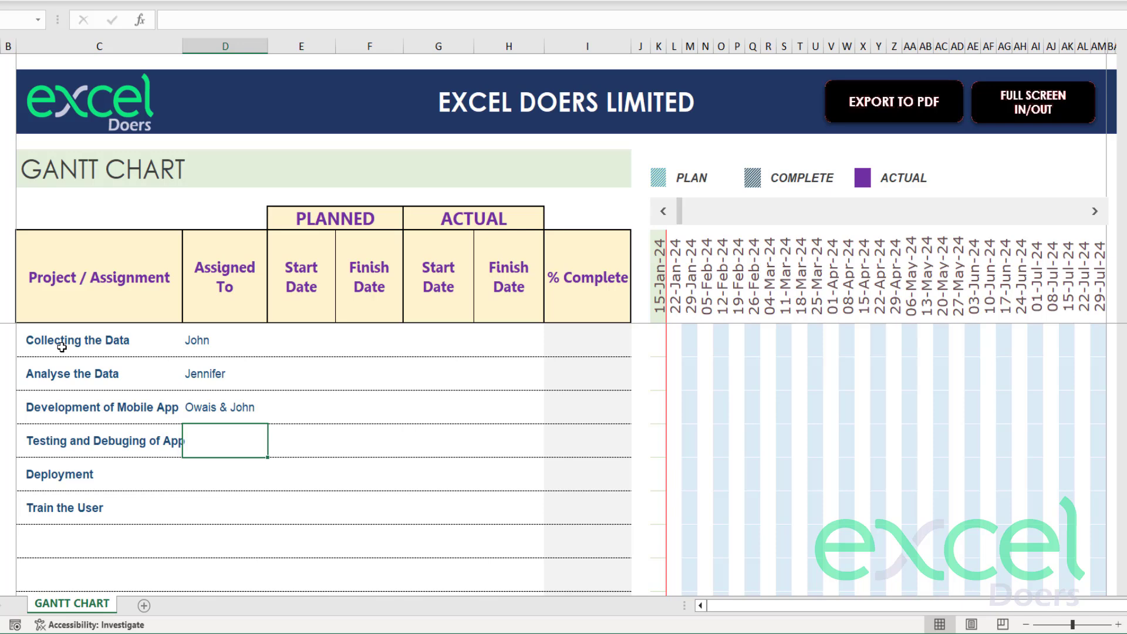
type("Owais & John")
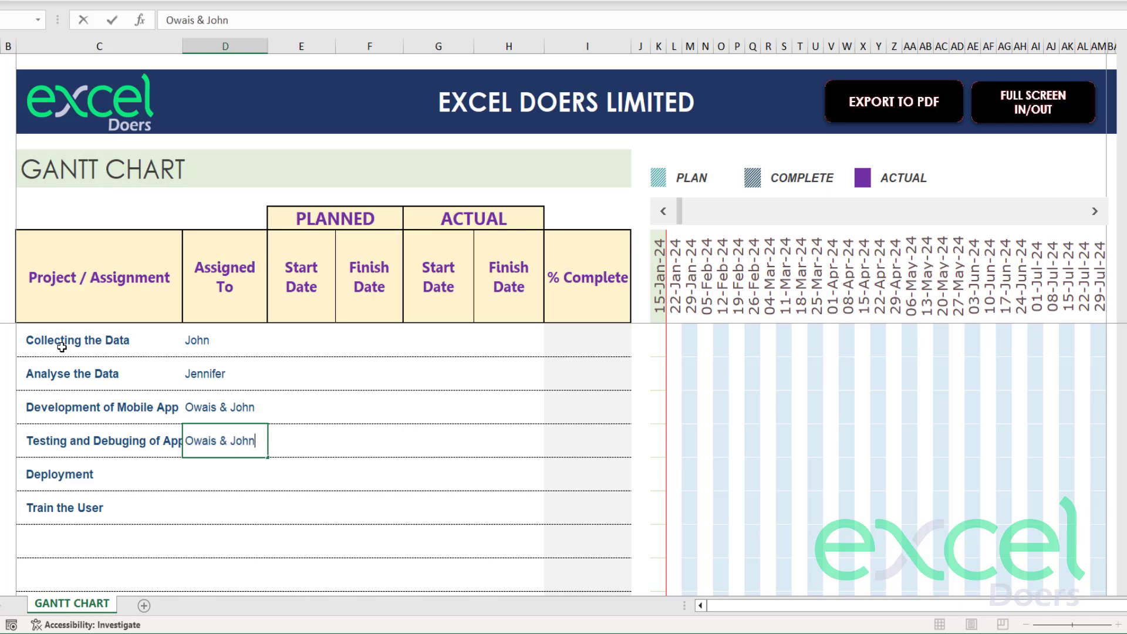
Step: Assign Owais & John to Testing and Debuging of App and to Deployment
key("Return")
key("Left")
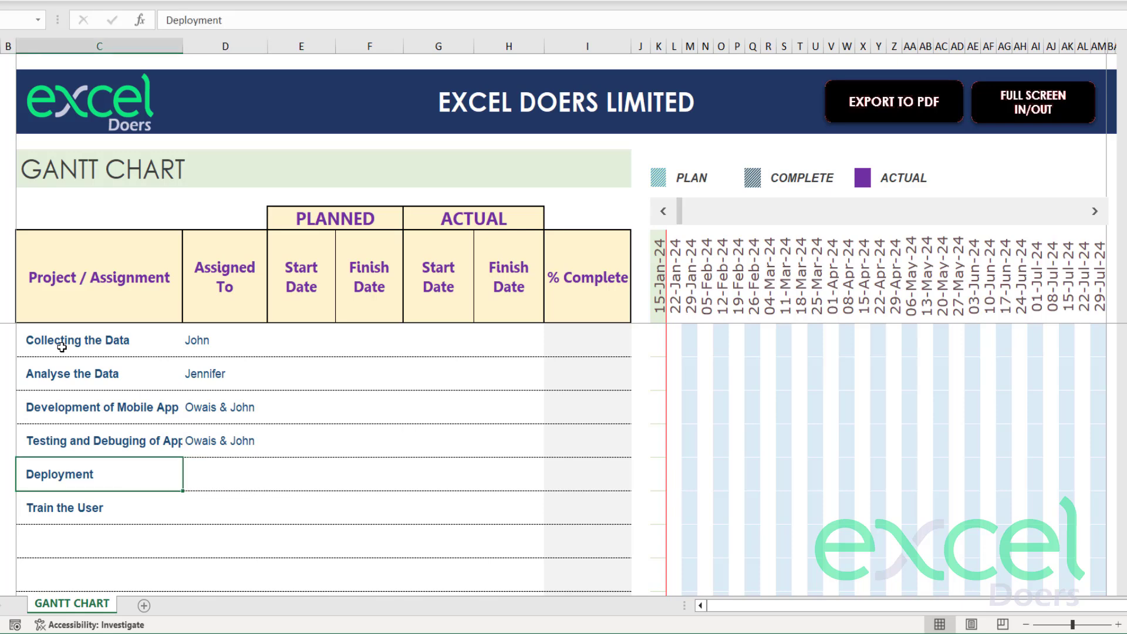
key("Right")
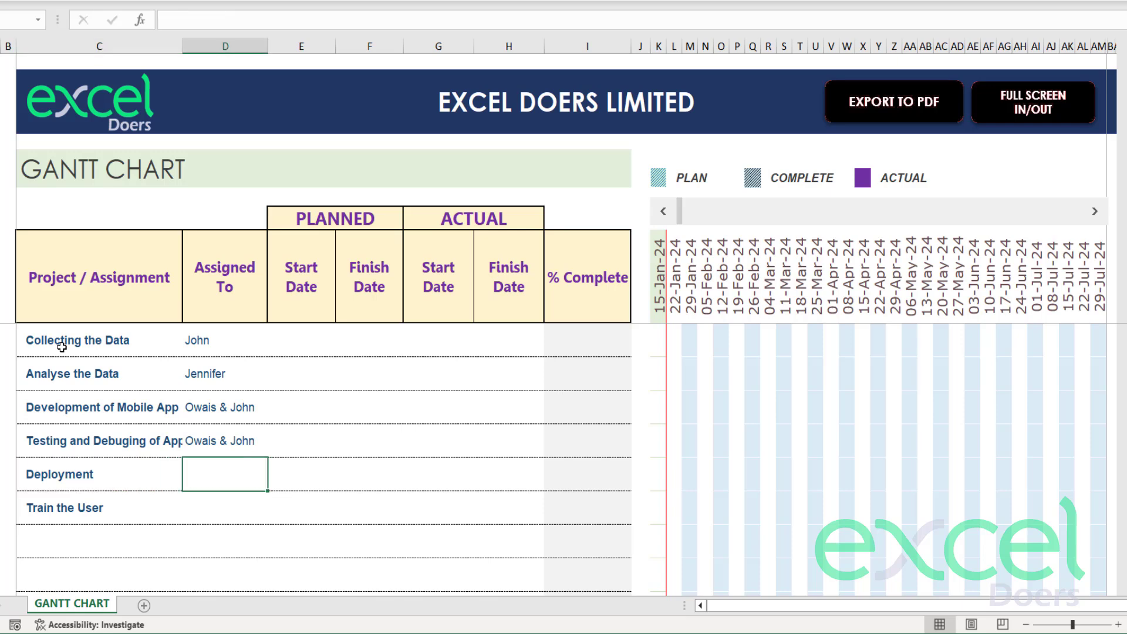
type("Owais & John")
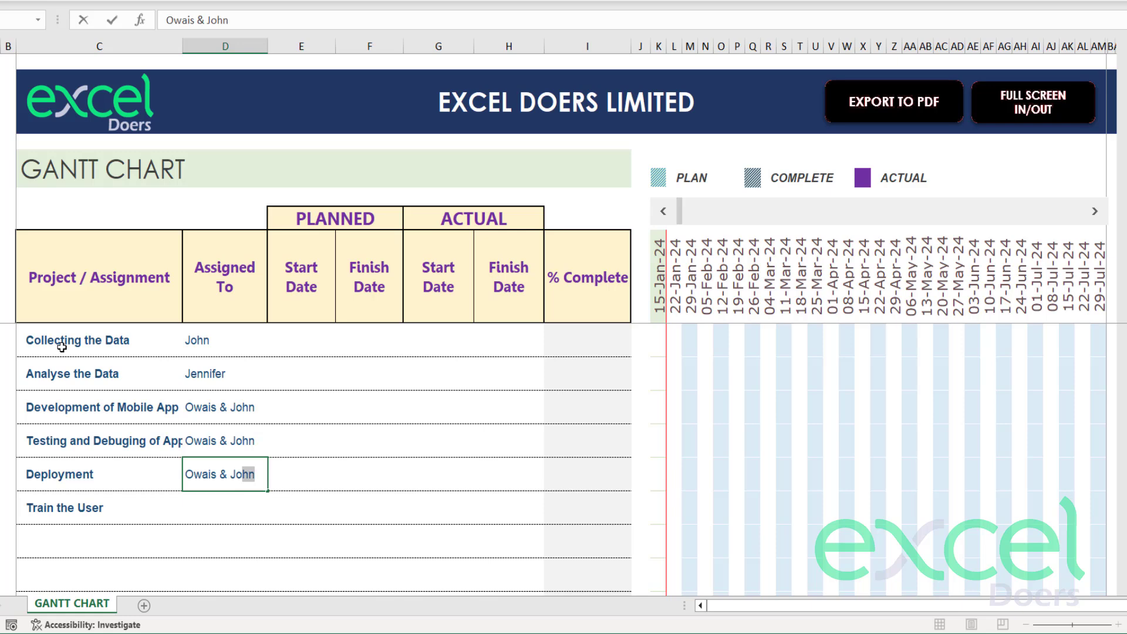
key("BackSpace")
key("BackSpace")
type("hn")
key("Return")
Step: Copy the Deployment assignees to the Train the User row
key("Up")
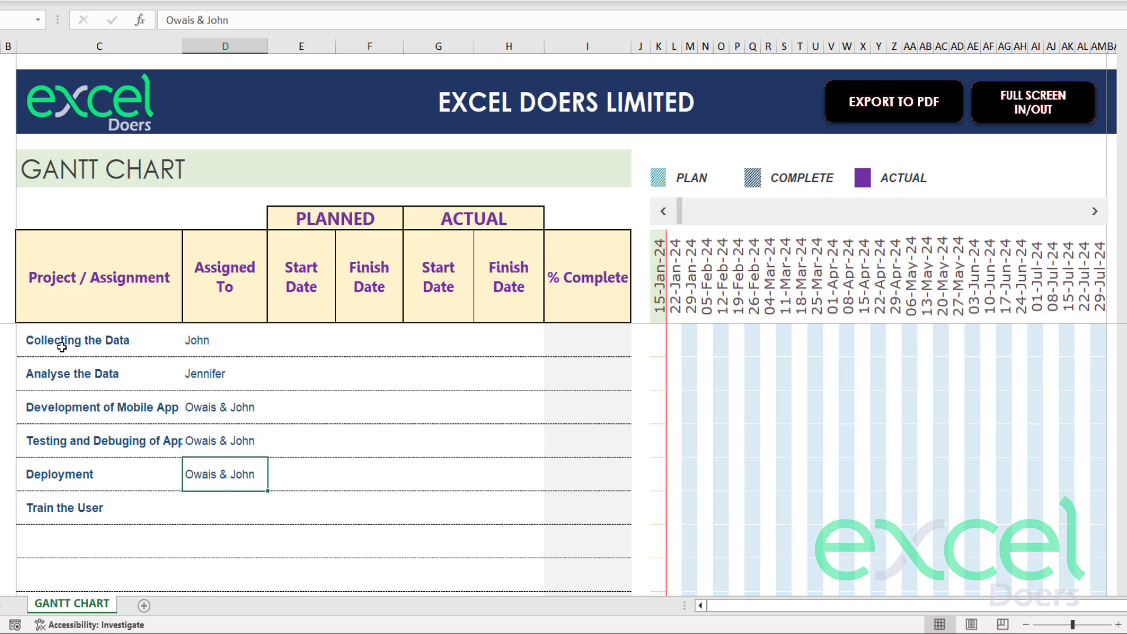
key("ctrl+c")
key("Down")
key("ctrl+v")
key("Escape")
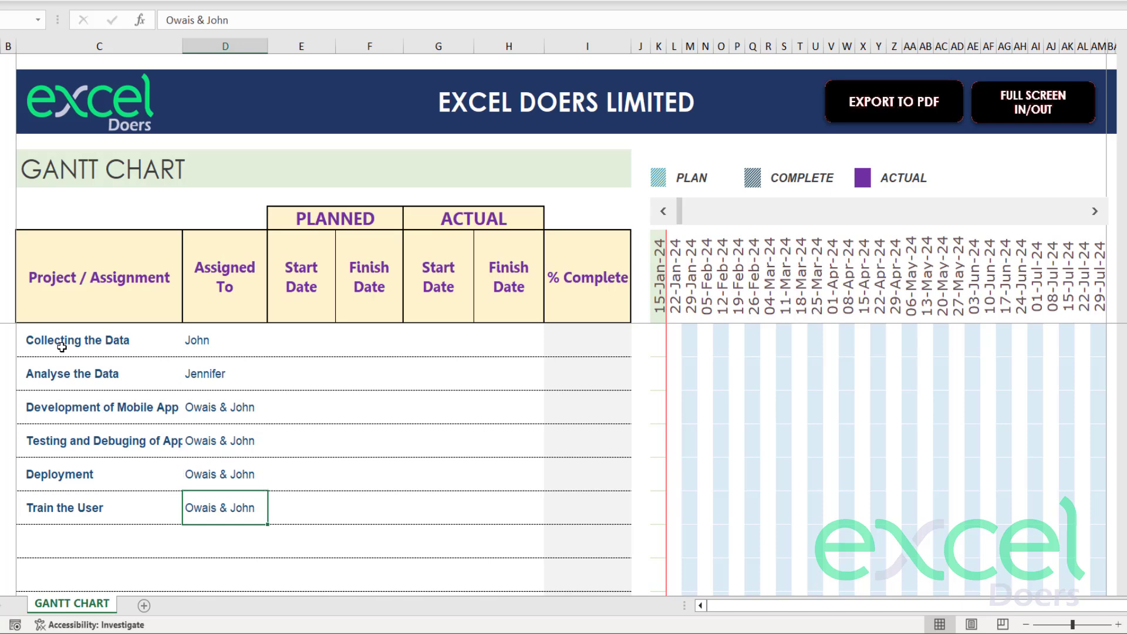
Step: Enter 25 Jun 2023 as the planned start for Collecting the Data
key("ctrl+Up")
key("Right")
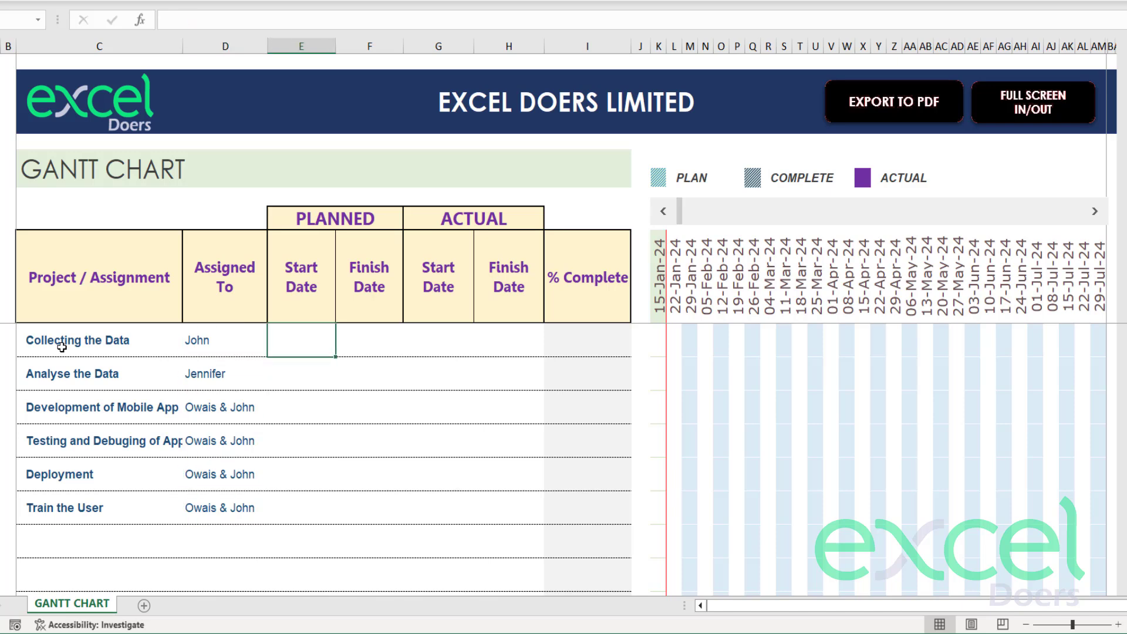
key("shift+Right")
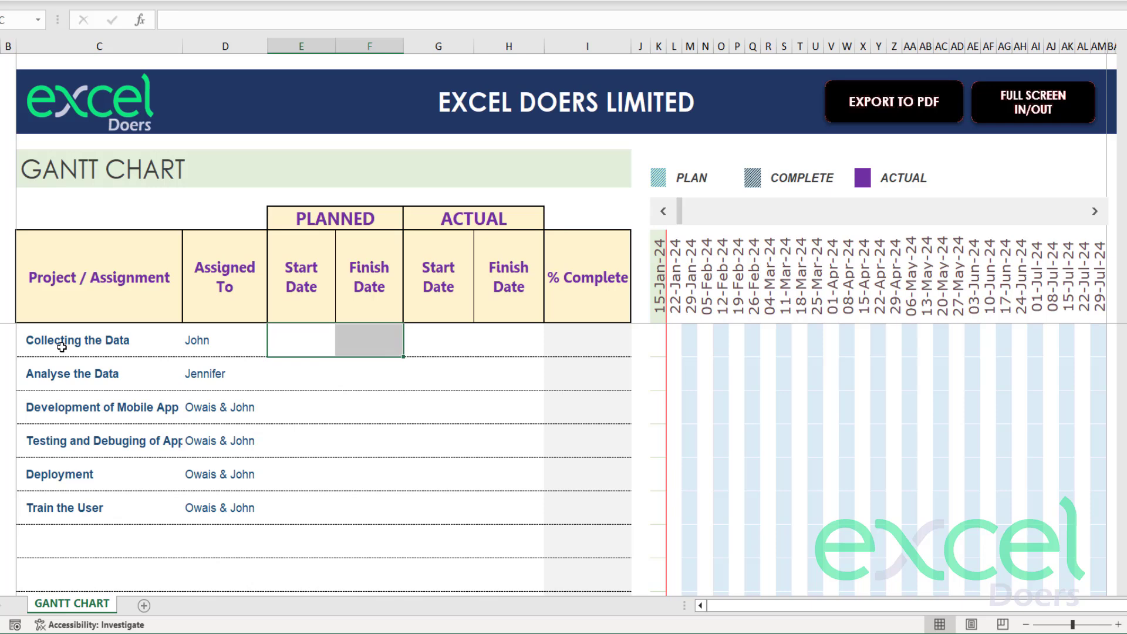
key("shift+Left")
type("25 ju")
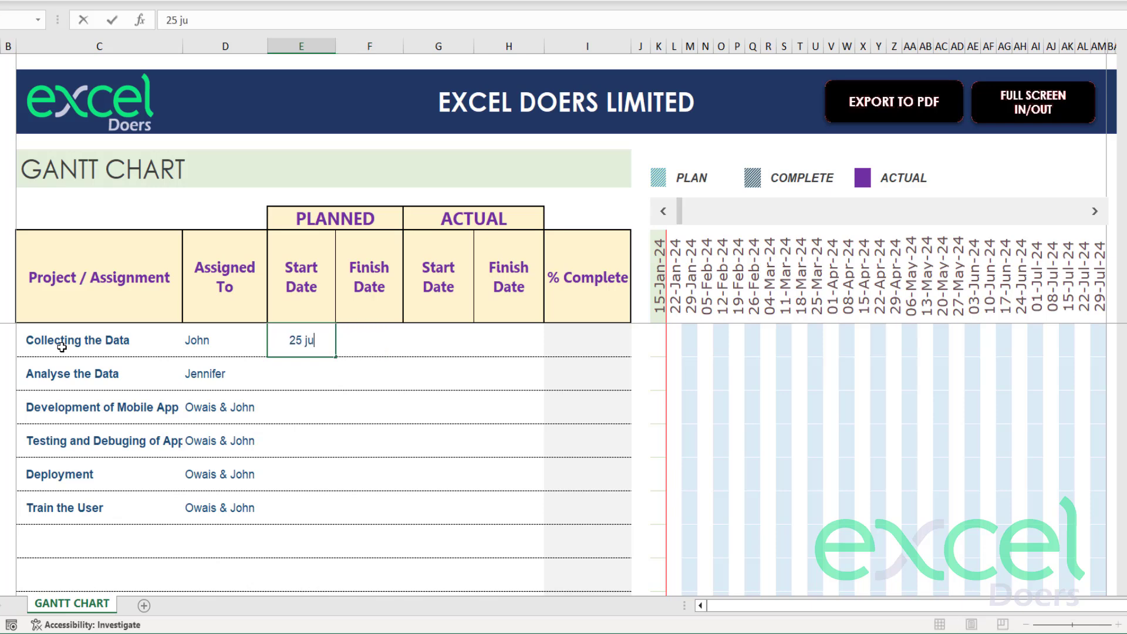
type("n 2023")
key("Return")
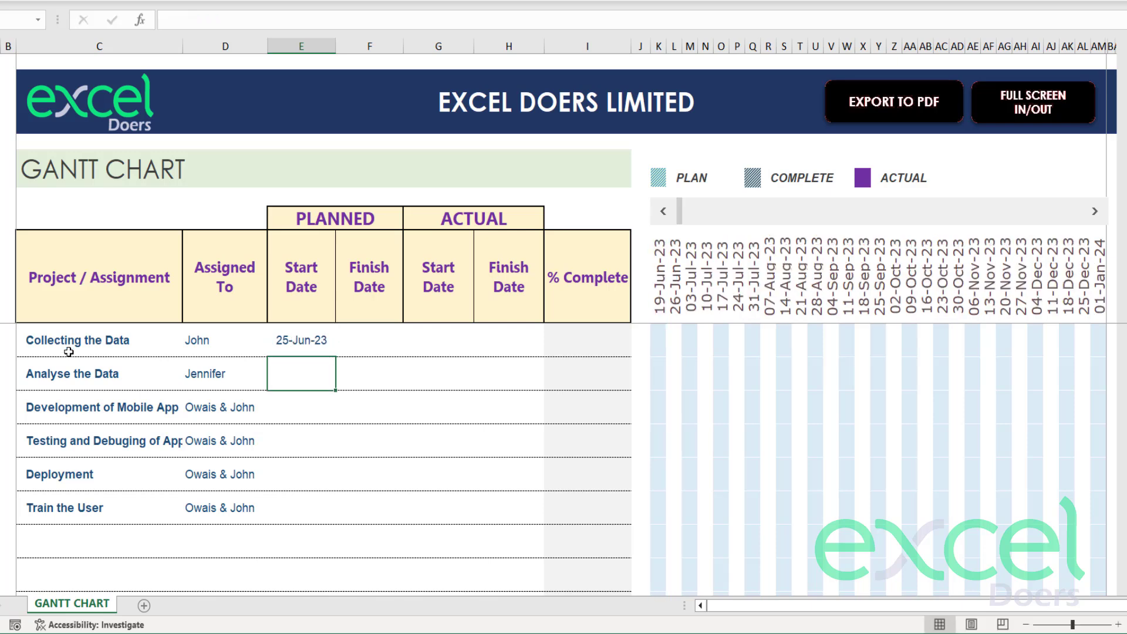
Step: Set the planned finish for Collecting the Data to 31 July 2023
left_click_drag(659, 277, 895, 282)
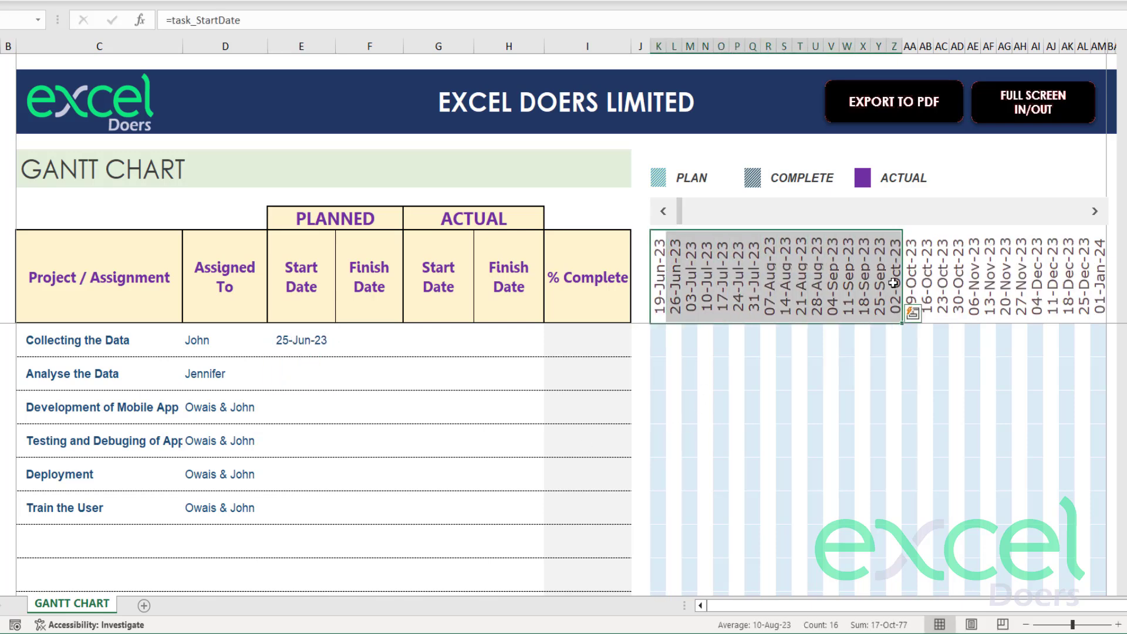
left_click_drag(293, 345, 392, 526)
left_click(361, 341)
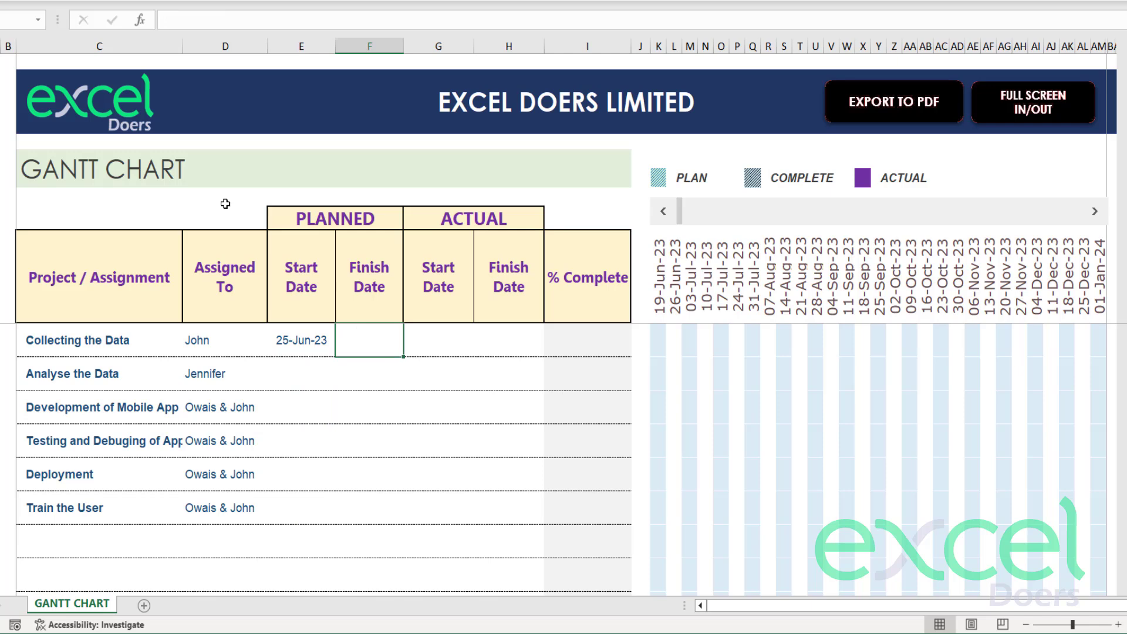
type("31")
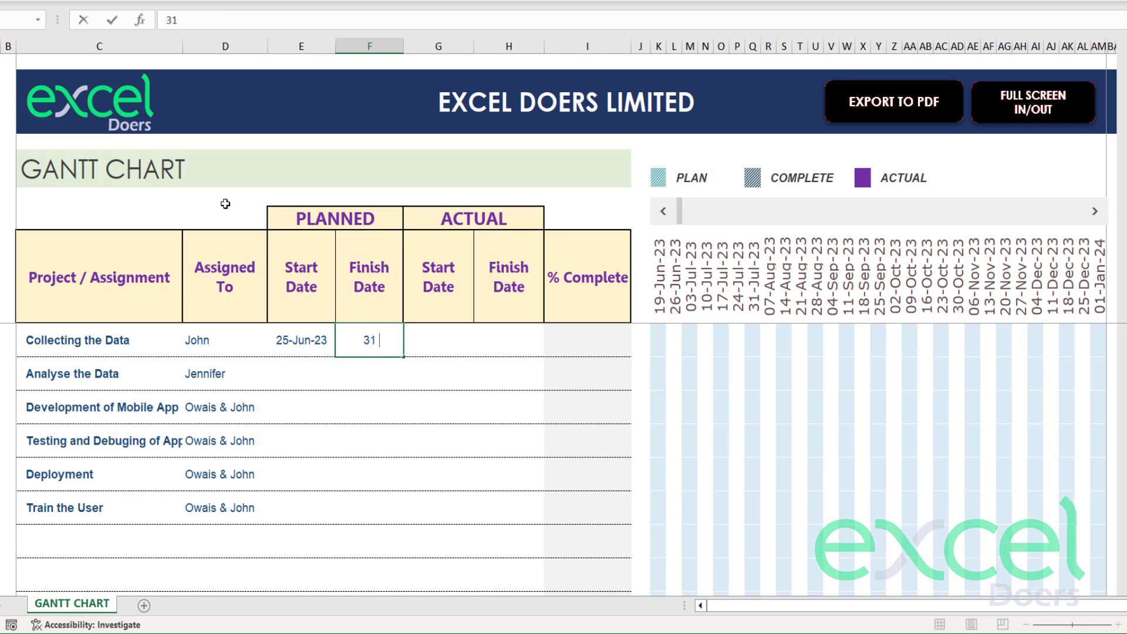
type(" july 2023")
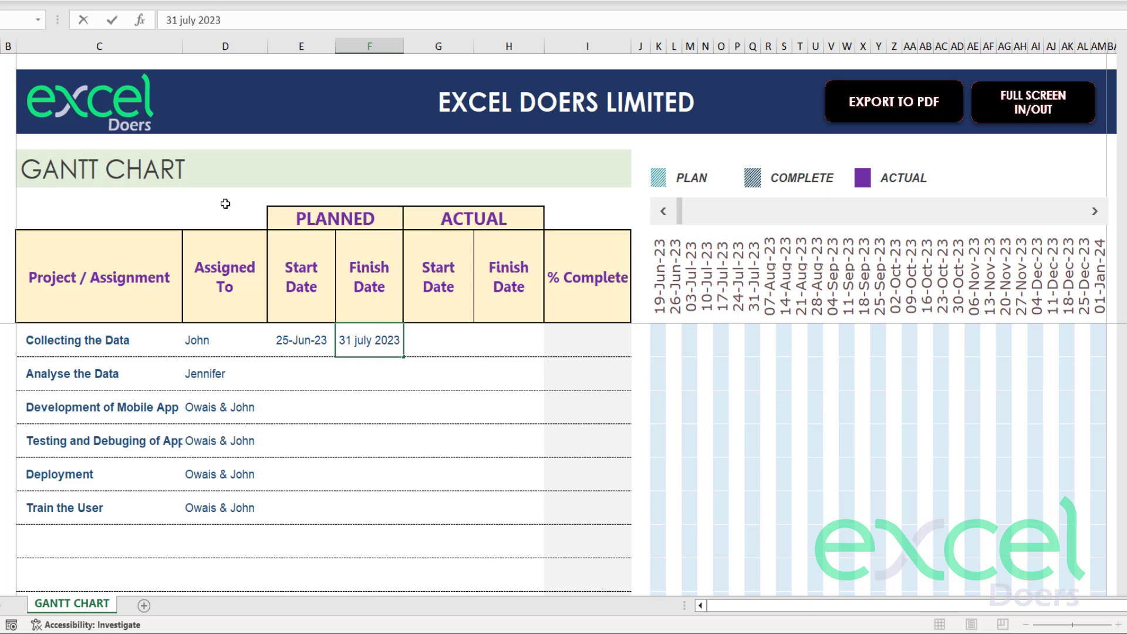
key("Return")
Step: Review the 25-Jun-23 to 31-Jul-23 dates and the timeline cells covered by the plan bar
key("Up")
key("shift+Left")
key("Right")
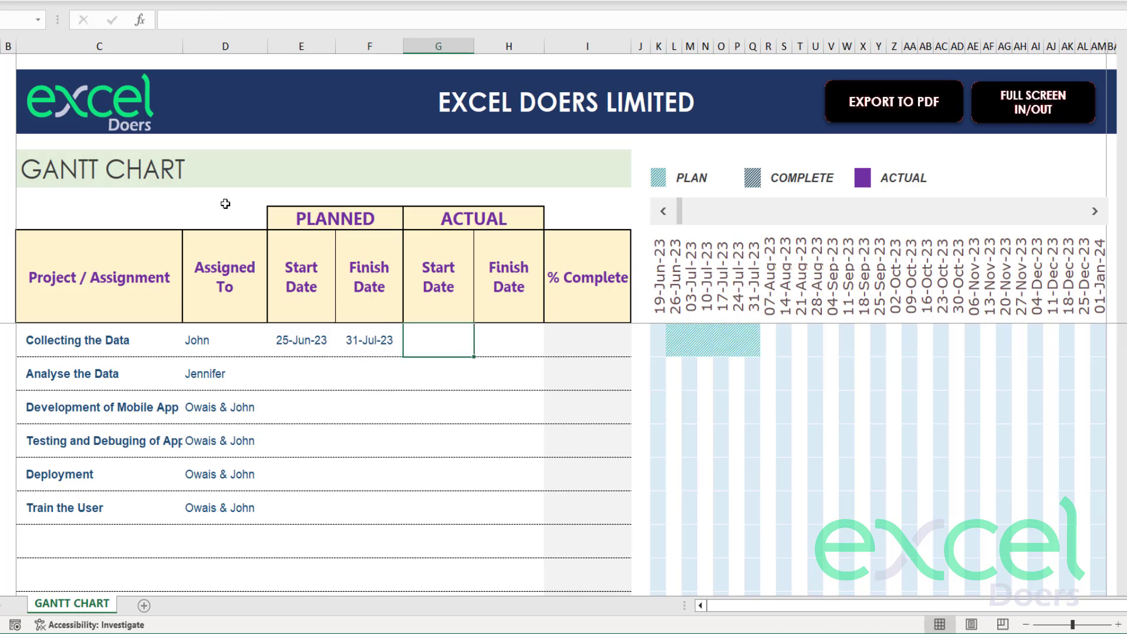
left_click_drag(670, 347, 749, 348)
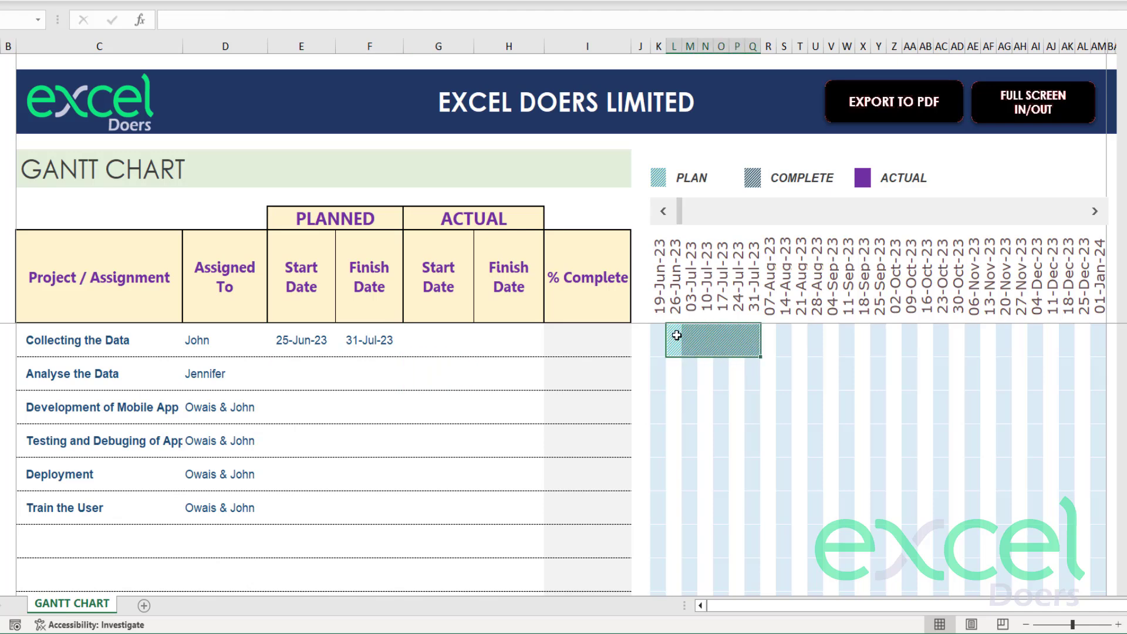
left_click_drag(677, 335, 752, 348)
left_click(285, 341)
left_click(364, 340)
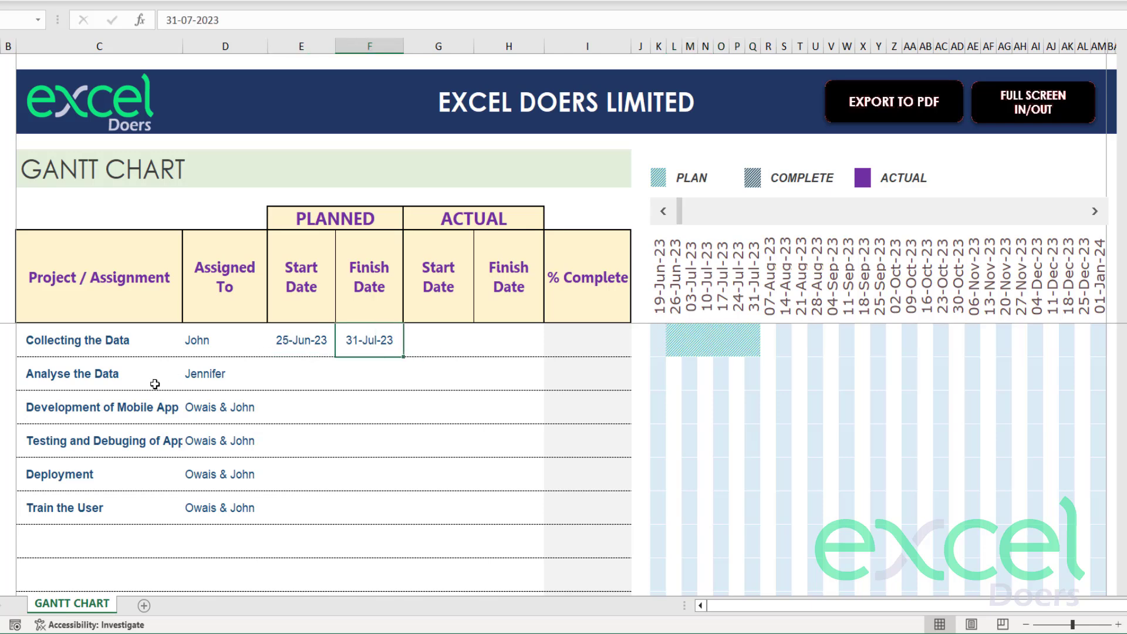
left_click(79, 340)
Step: Plan Analyse the Data from 1 Aug 2023, entering its finish as 31 Sep 2023
left_click(275, 364)
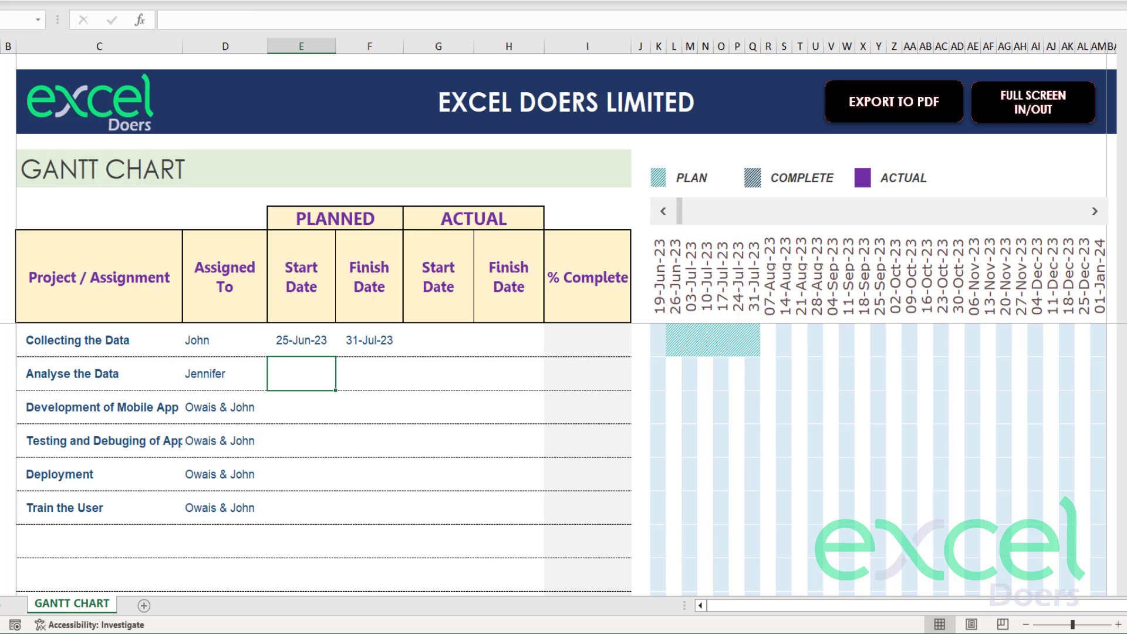
type("1 aug 2023")
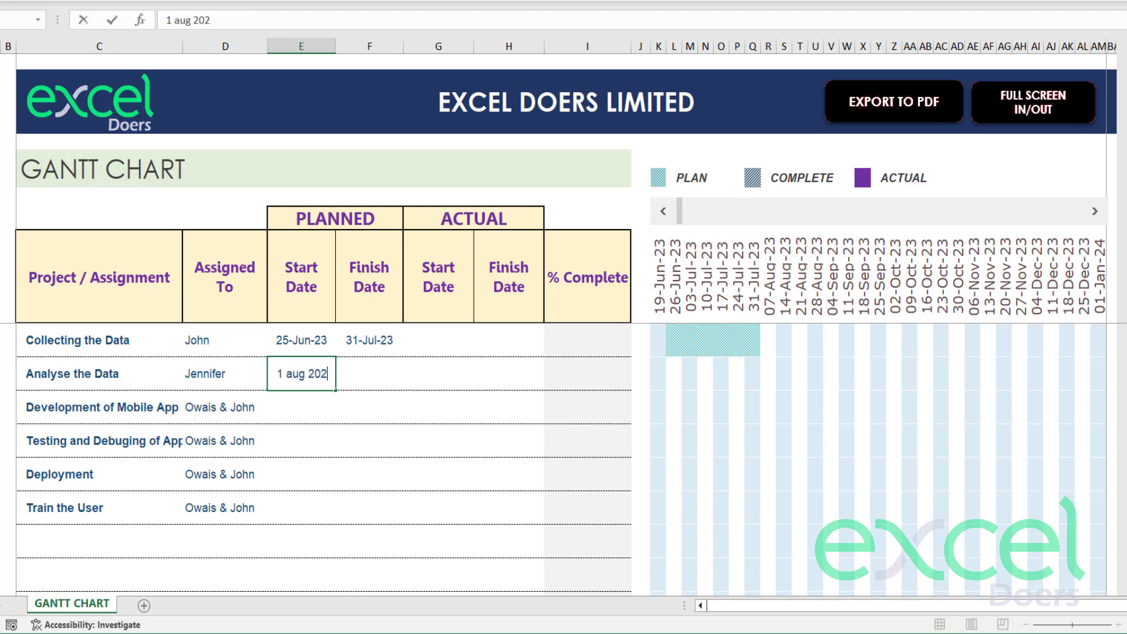
key("Return")
left_click(369, 373)
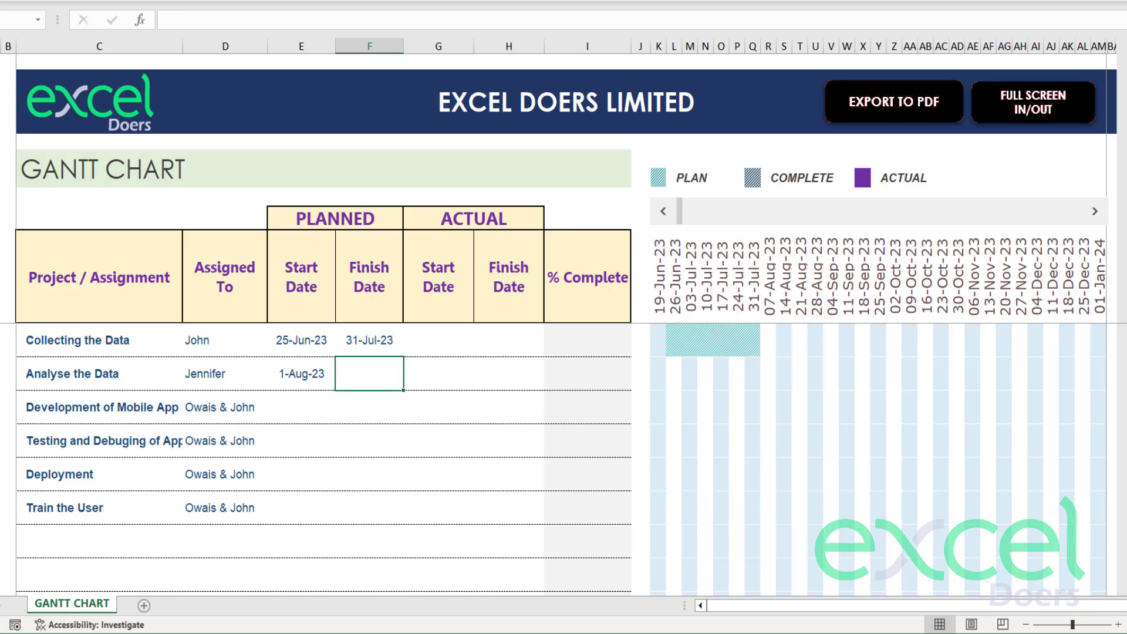
type("31 s")
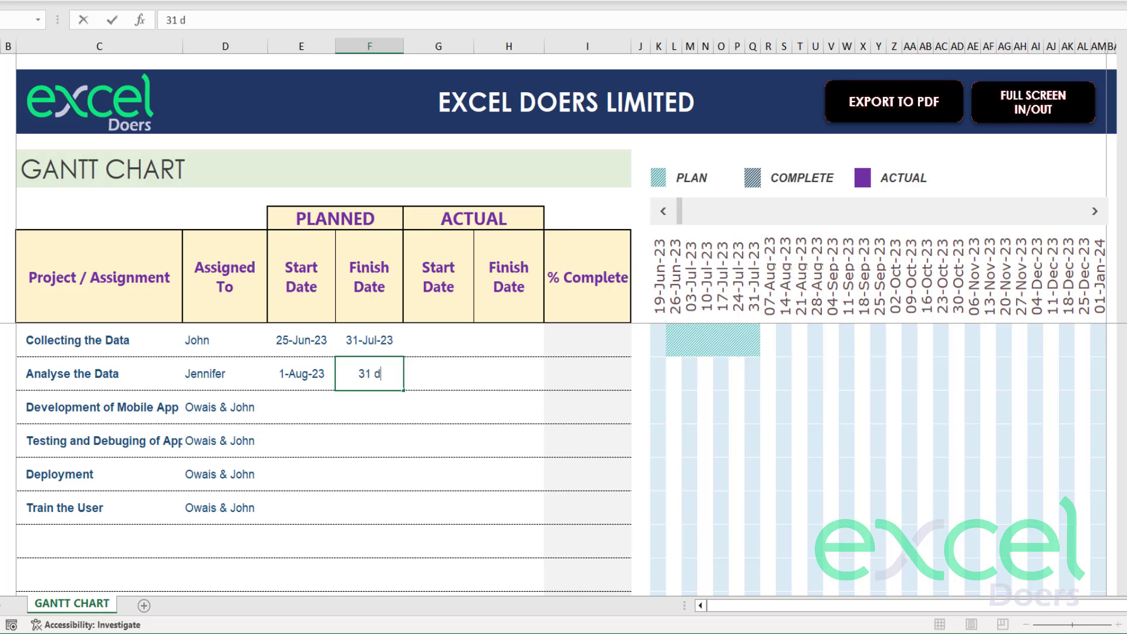
type("ec")
key("BackSpace")
type("pt 2023")
key("Return")
left_click(369, 373)
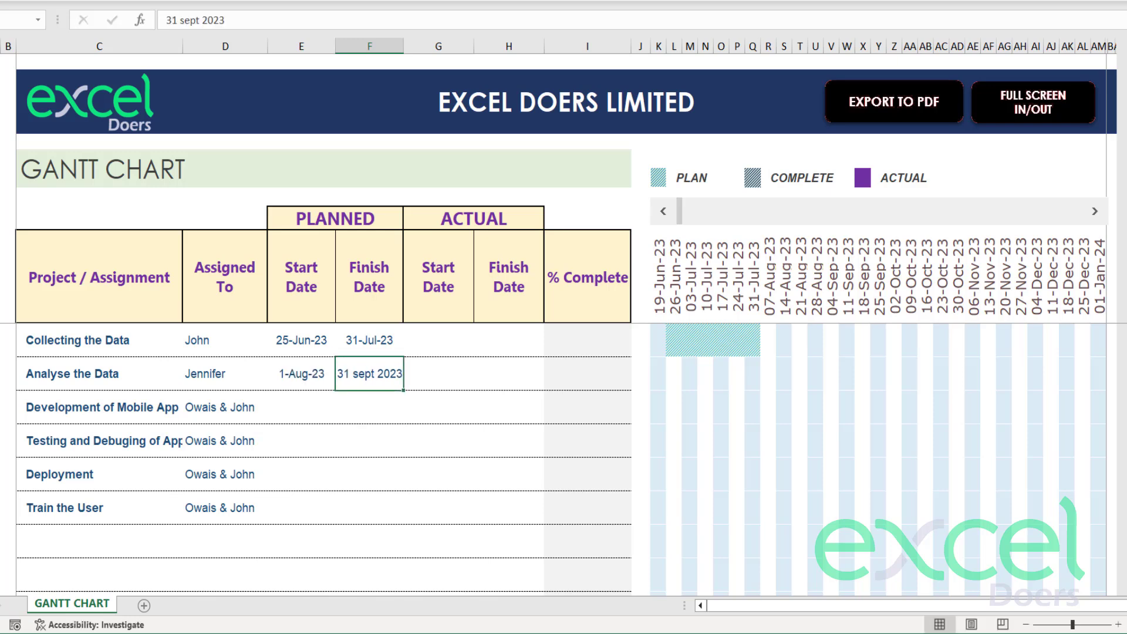
type("31 sep 2023")
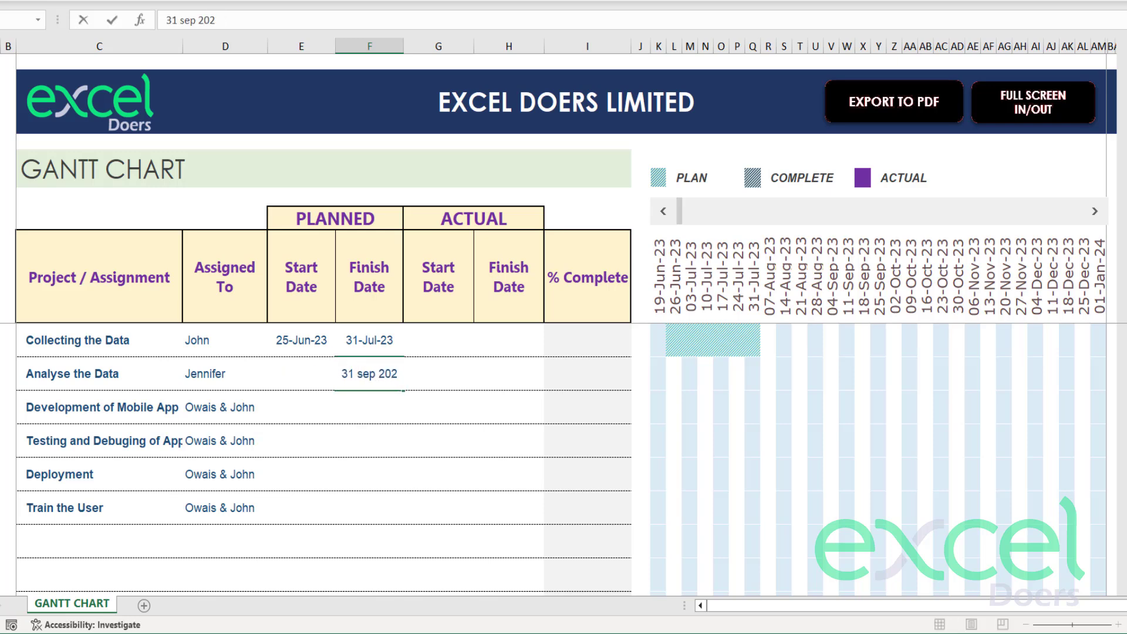
key("Return")
Step: Correct the Analyse the Data planned finish to 30 Sep 2023
double_click(400, 373)
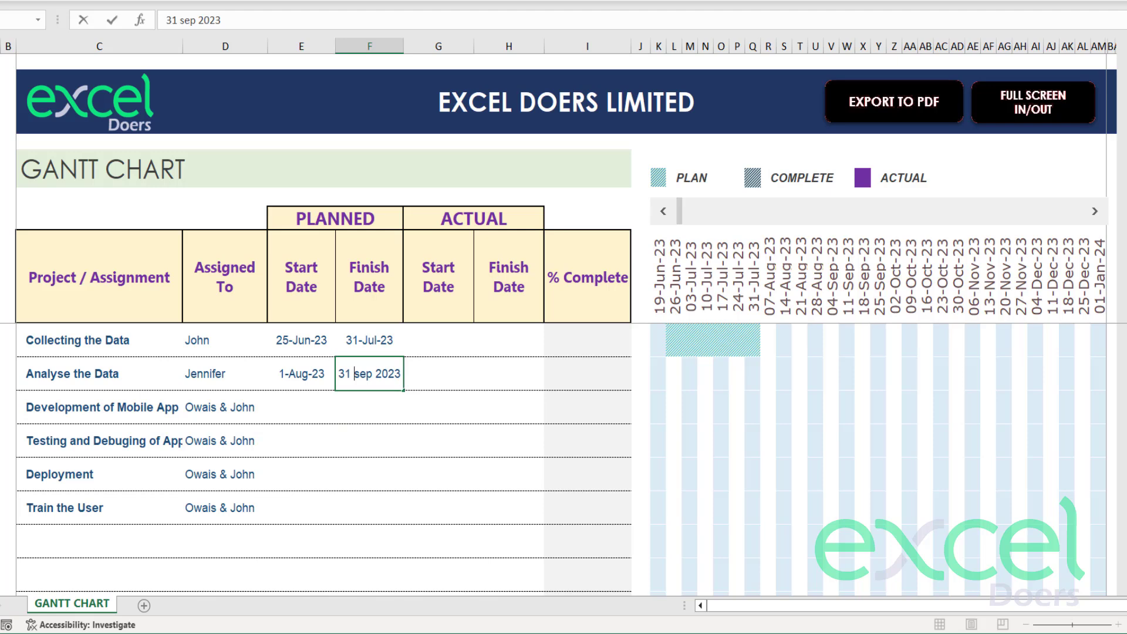
key("BackSpace")
type("0")
key("Return")
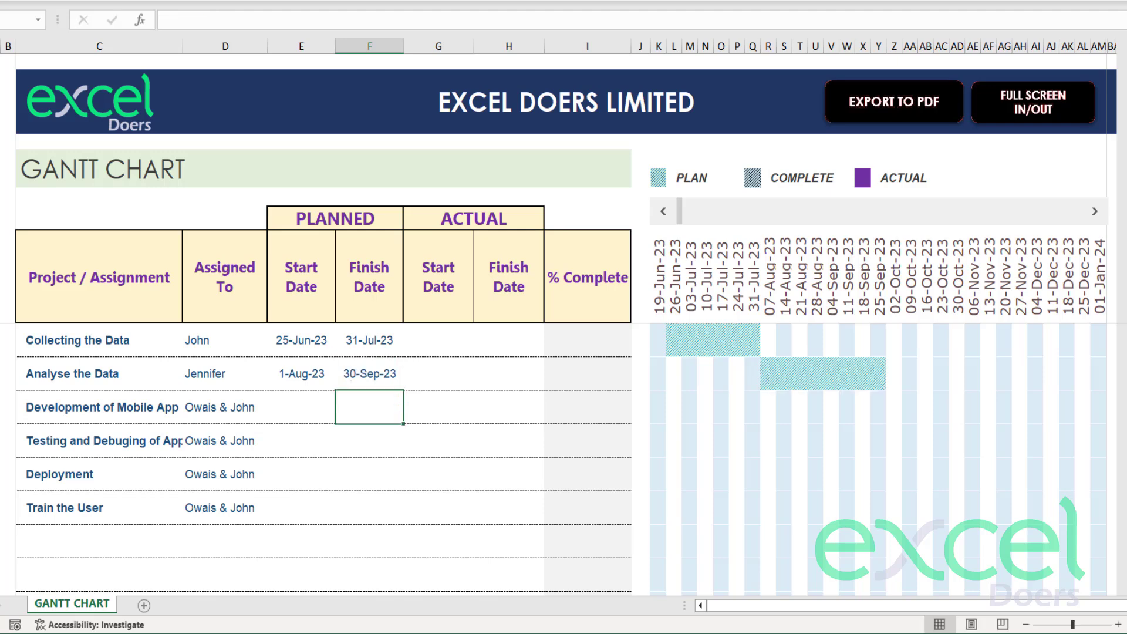
Step: Plan Development of Mobile App from 1 Oct 2023 to 25 Nov 2023
left_click(301, 407)
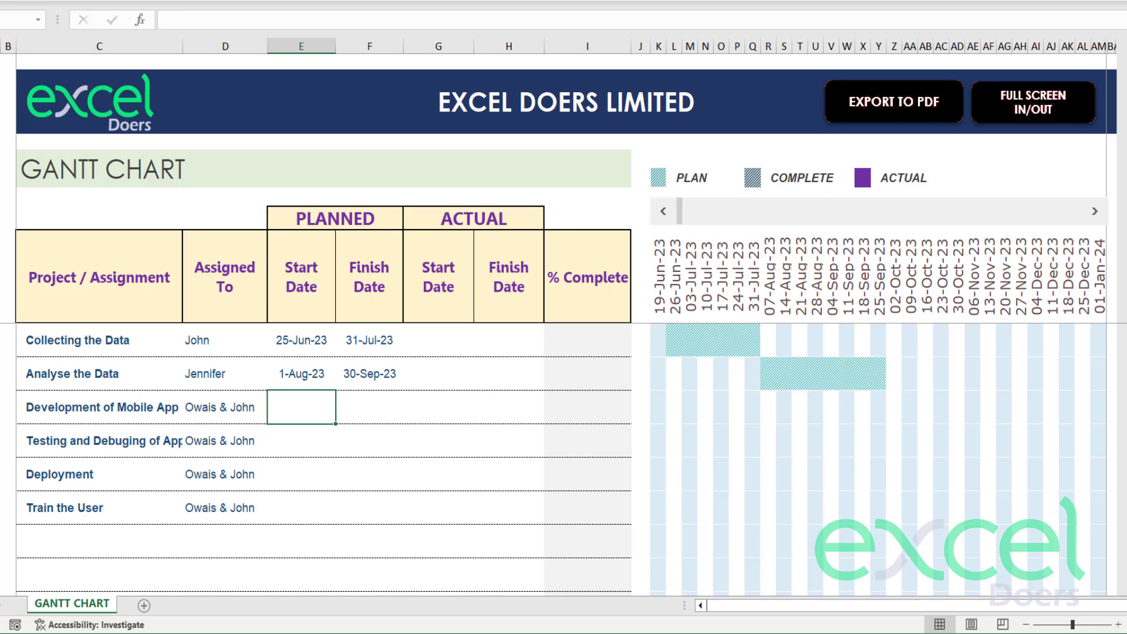
type("1")
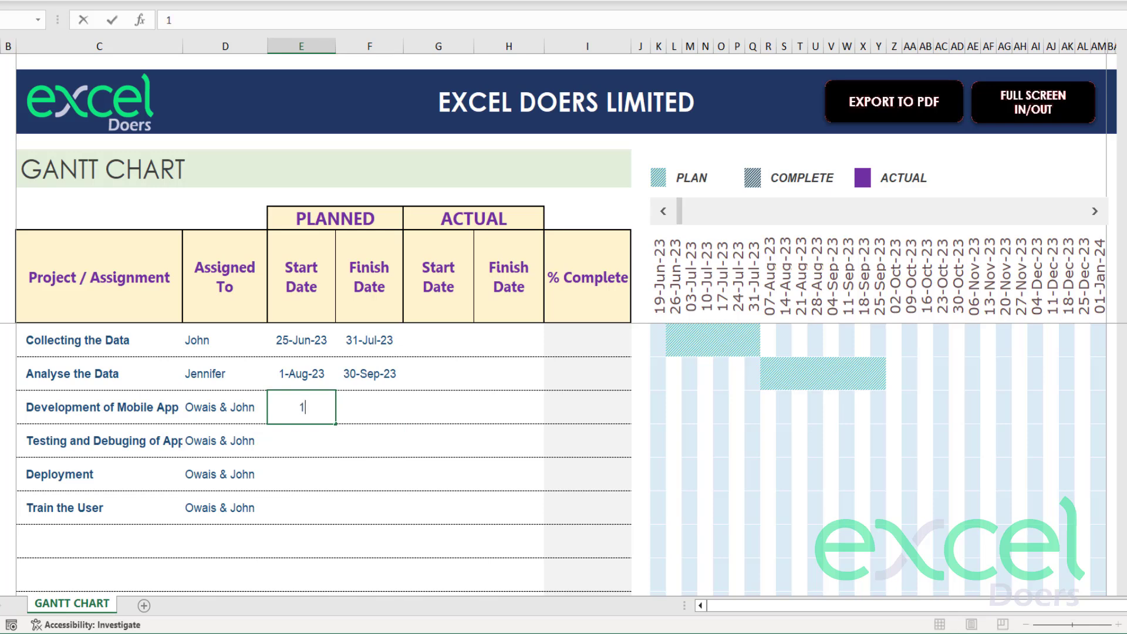
type(" oct 2023")
key("Return")
left_click(369, 407)
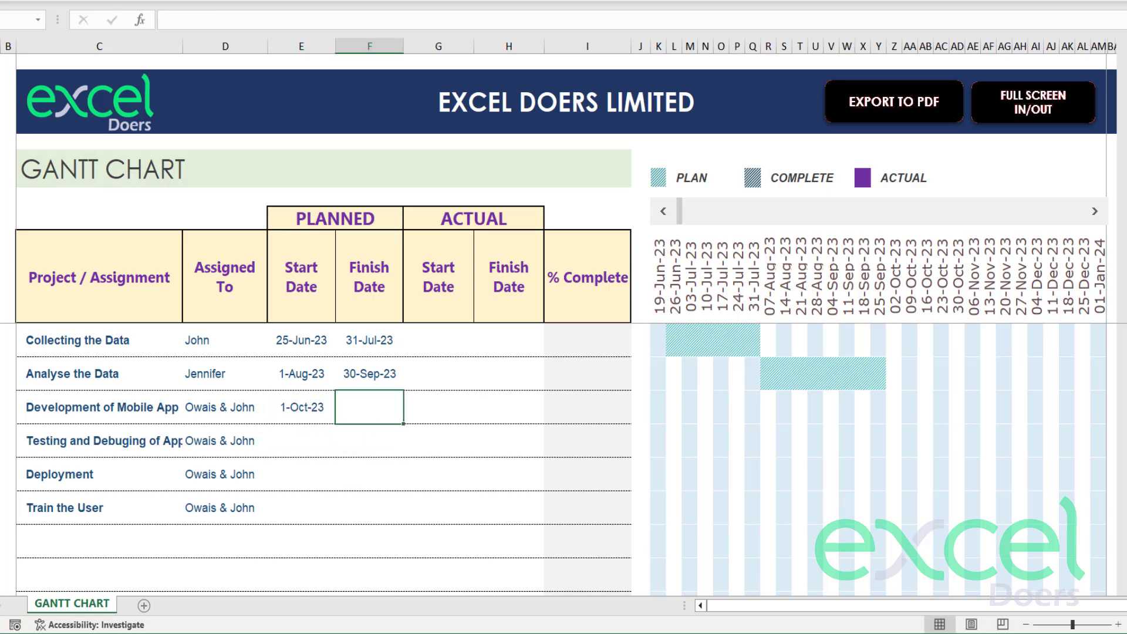
type("25 Nov 2023")
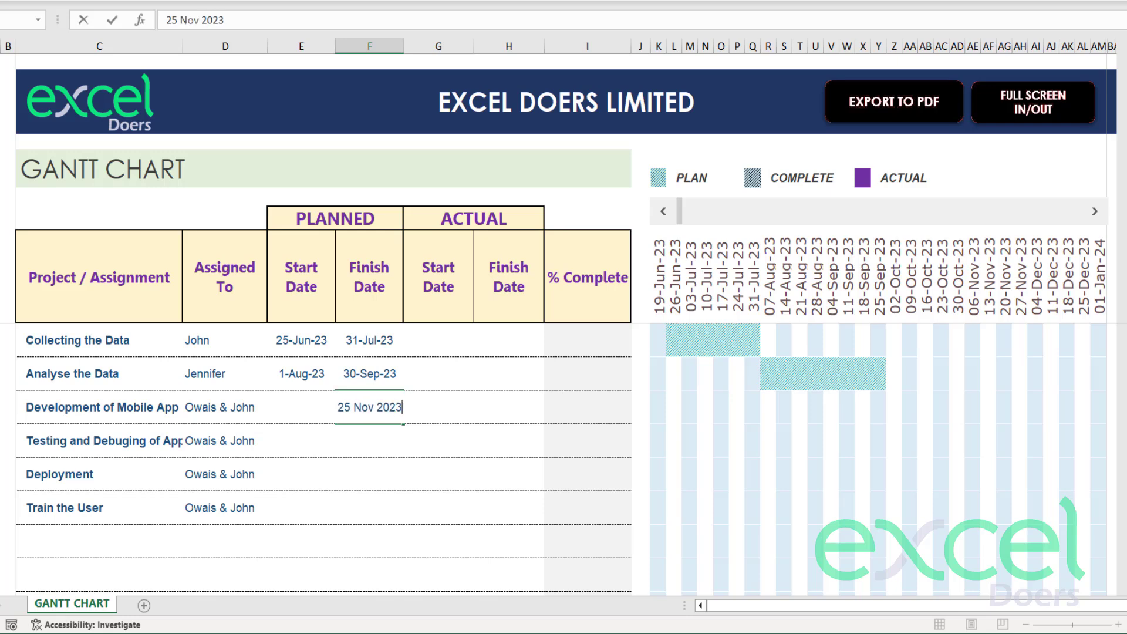
key("Return")
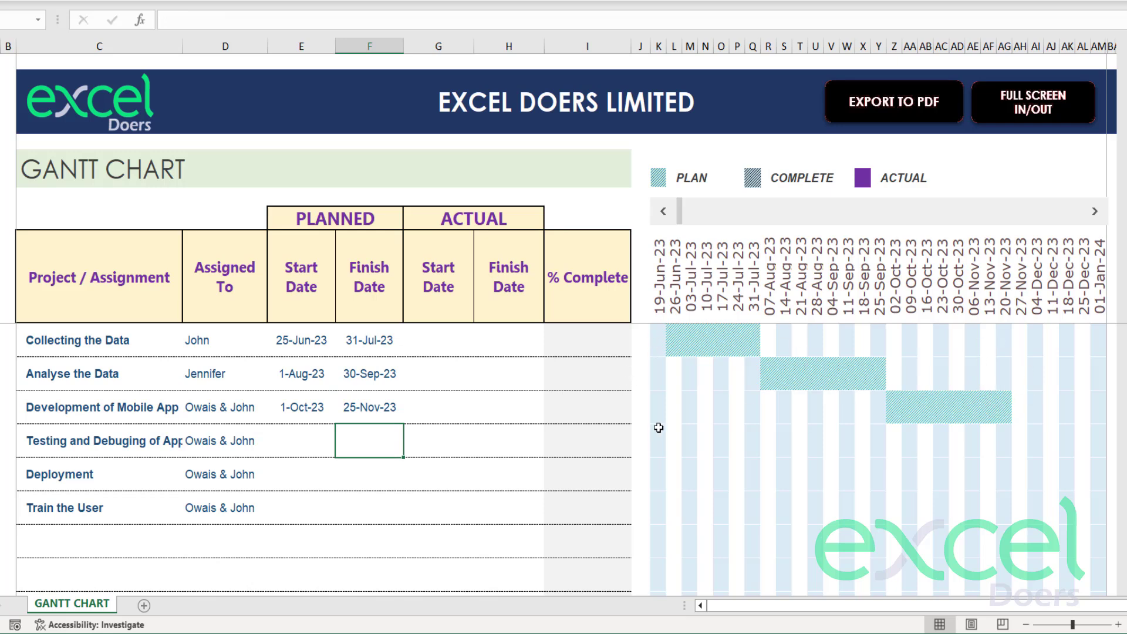
key("Left")
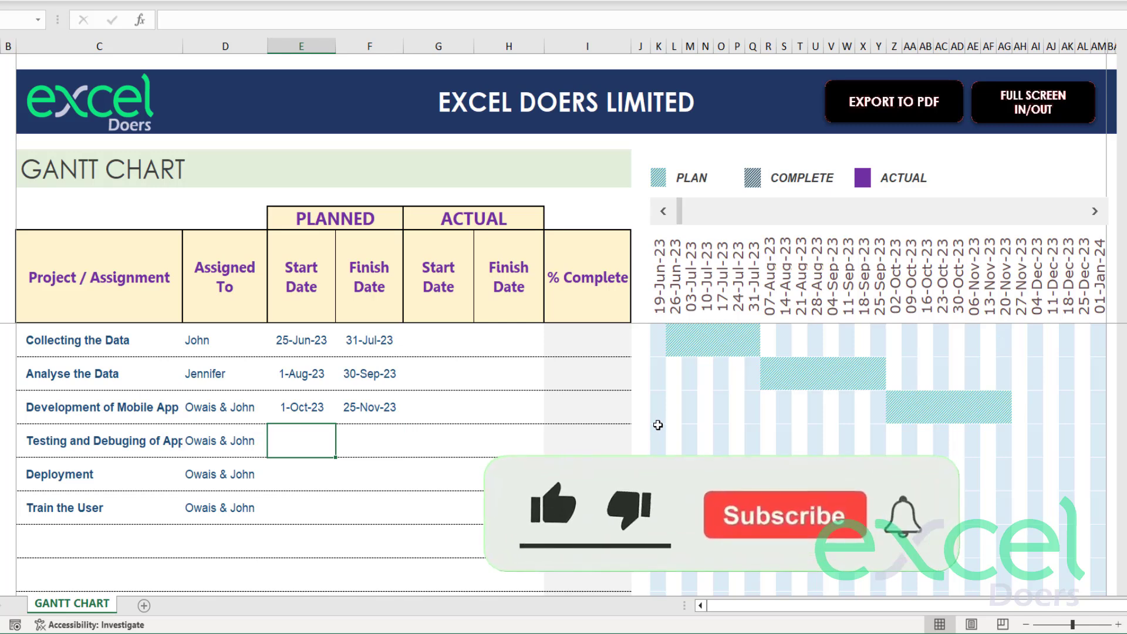
Step: Set the testing task's planned start to 15 Dec 2023, replacing a mistaken 26 Nov 2023
type("26")
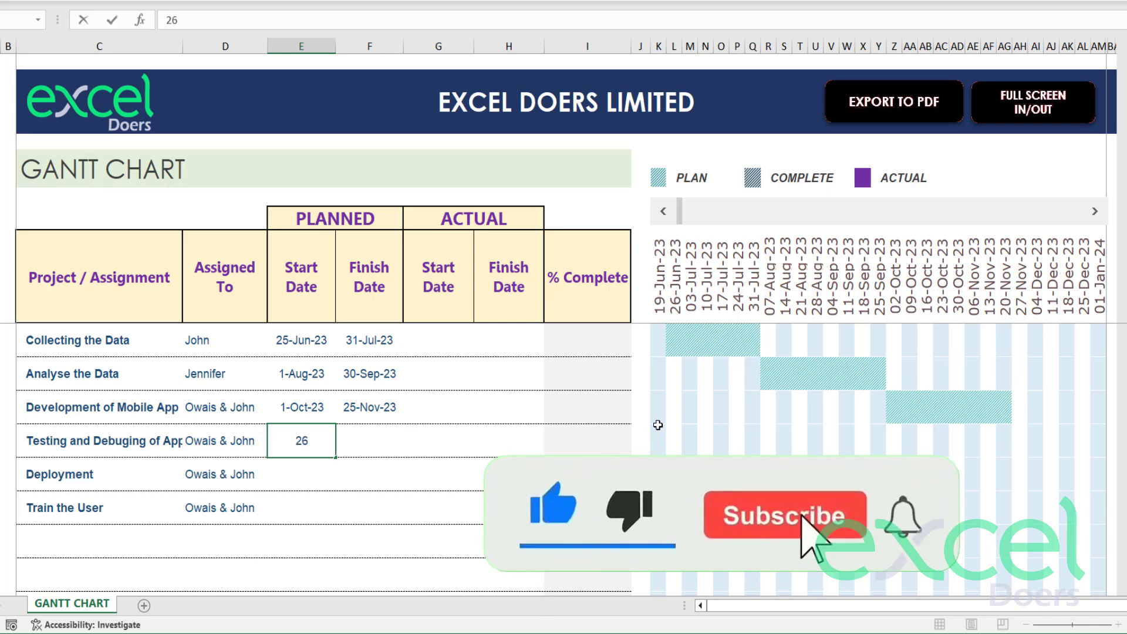
type(" nov 2023")
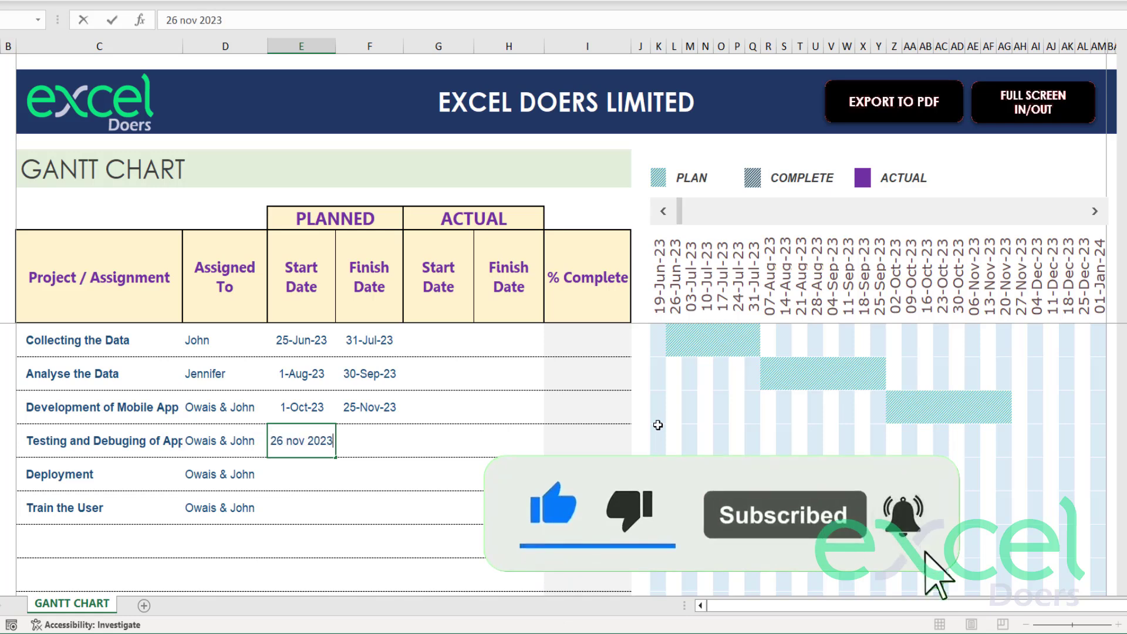
key("Return")
key("Up")
type("1")
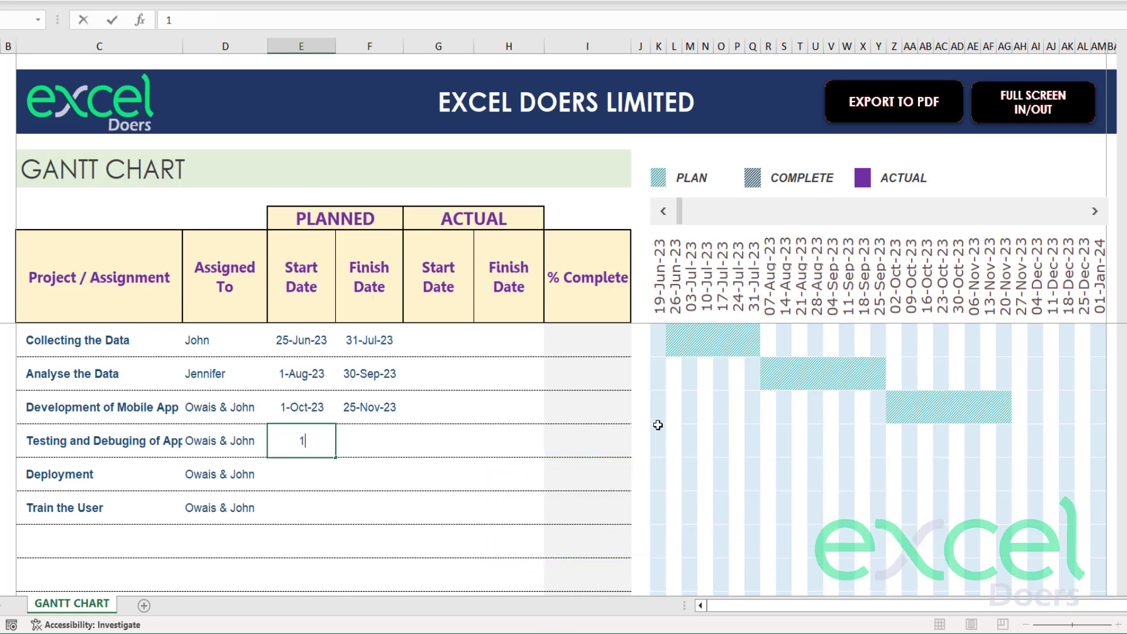
key("BackSpace")
type("15 dec 02")
key("BackSpace")
key("BackSpace")
type("2023")
key("Return")
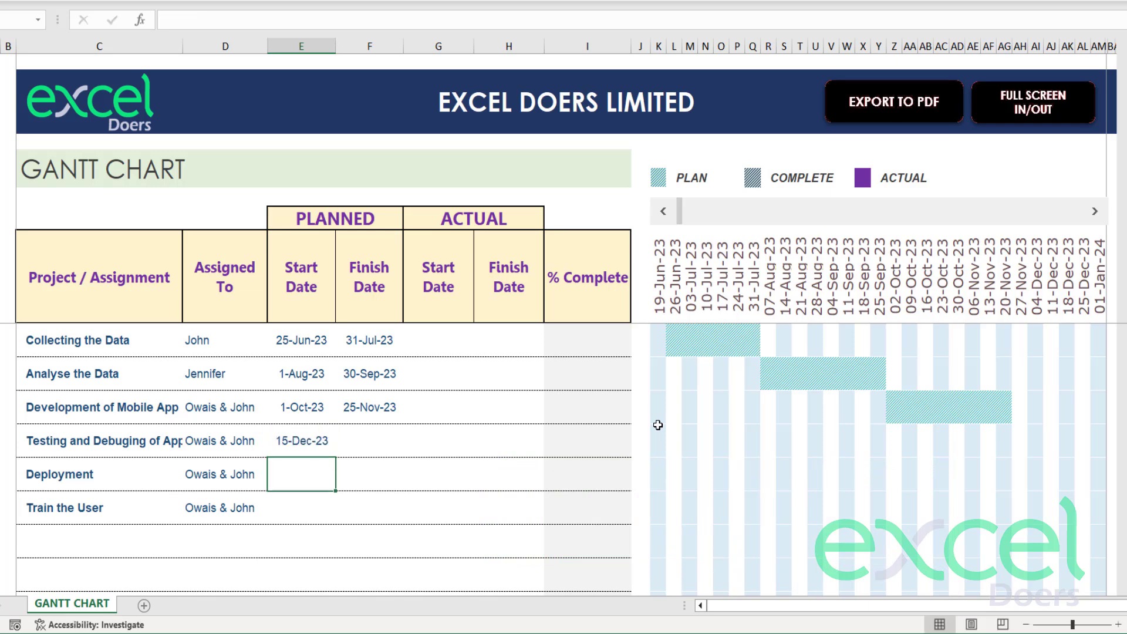
Step: Set the testing task's planned finish to 2 Feb 2024
key("Right")
key("Up")
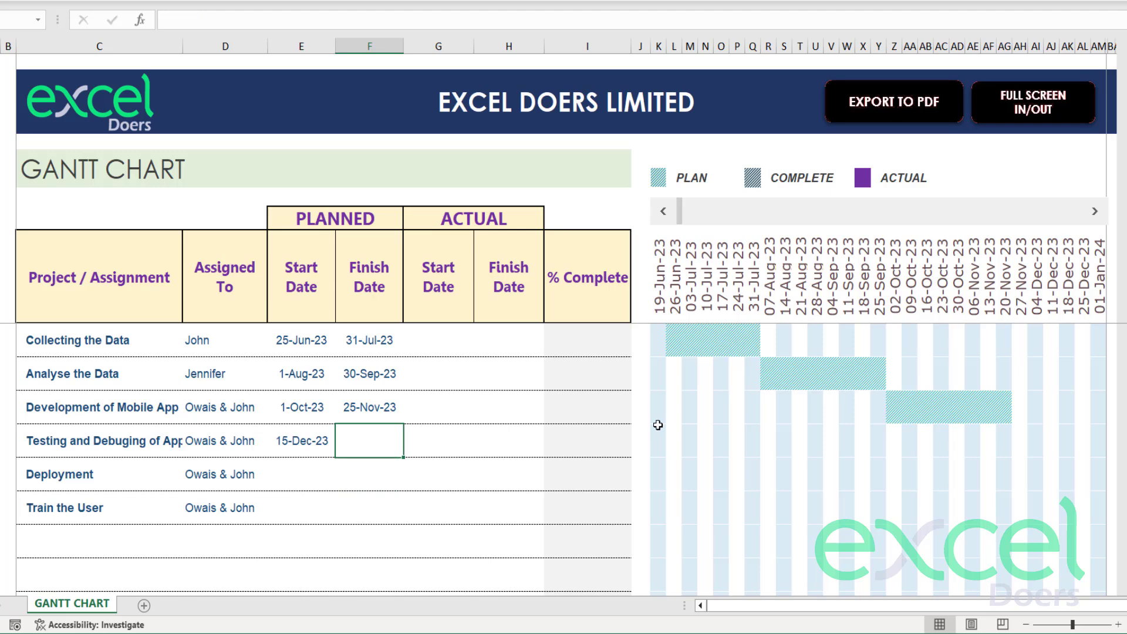
type("2 Feb 2024")
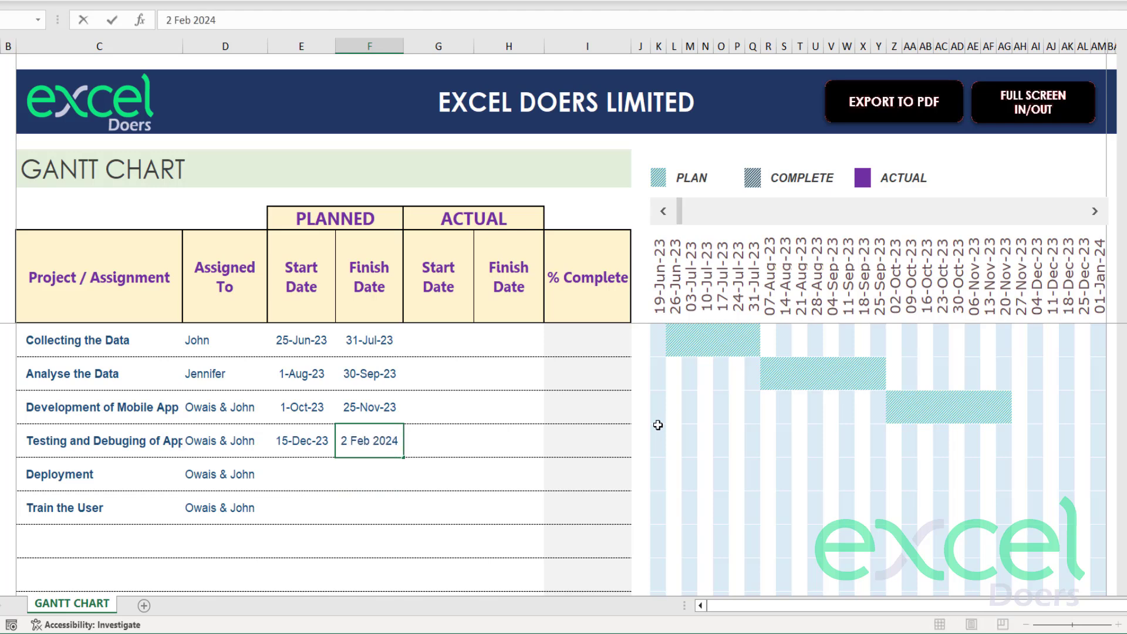
key("Return")
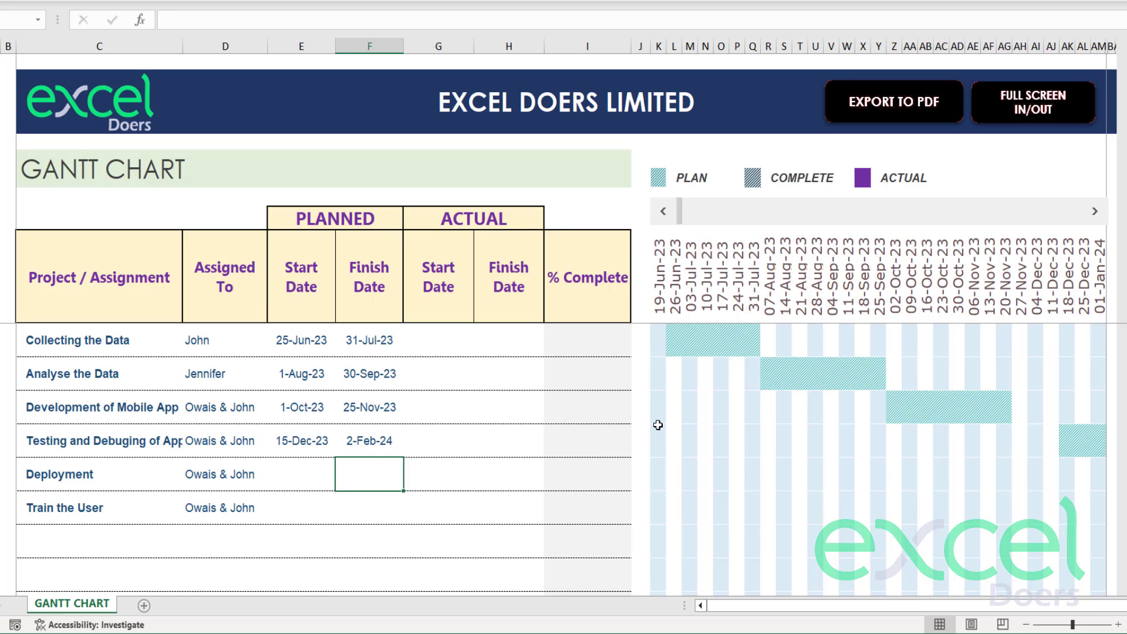
key("Left")
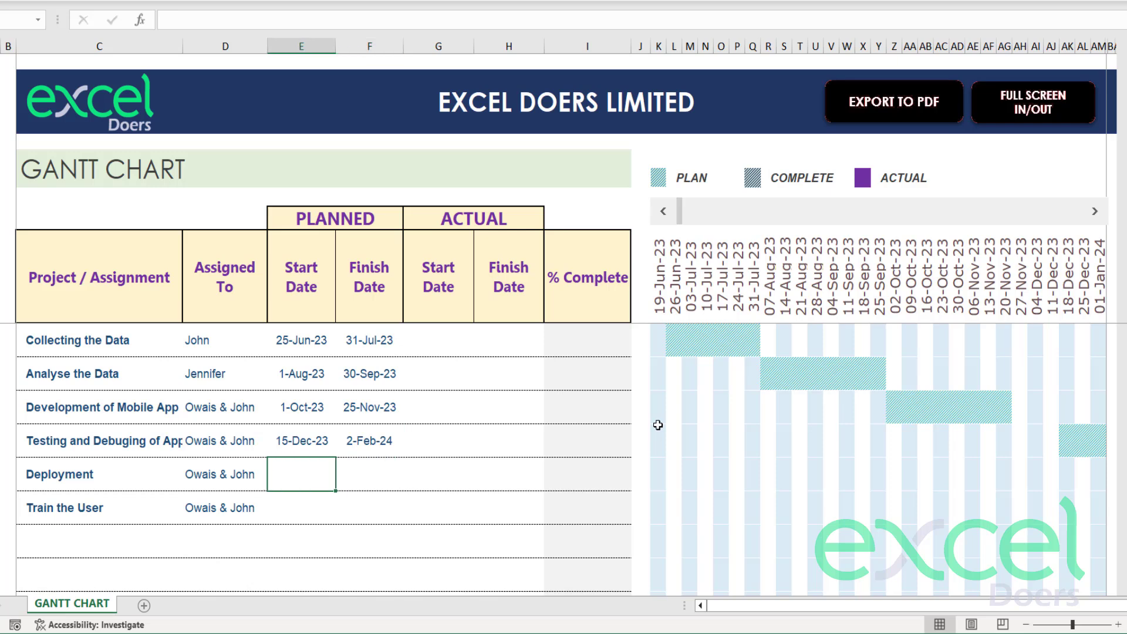
Step: Enter 10 Feb 2024 and 25 Feb 2024 as Deployment's planned start and finish
type("10 Feb 2024")
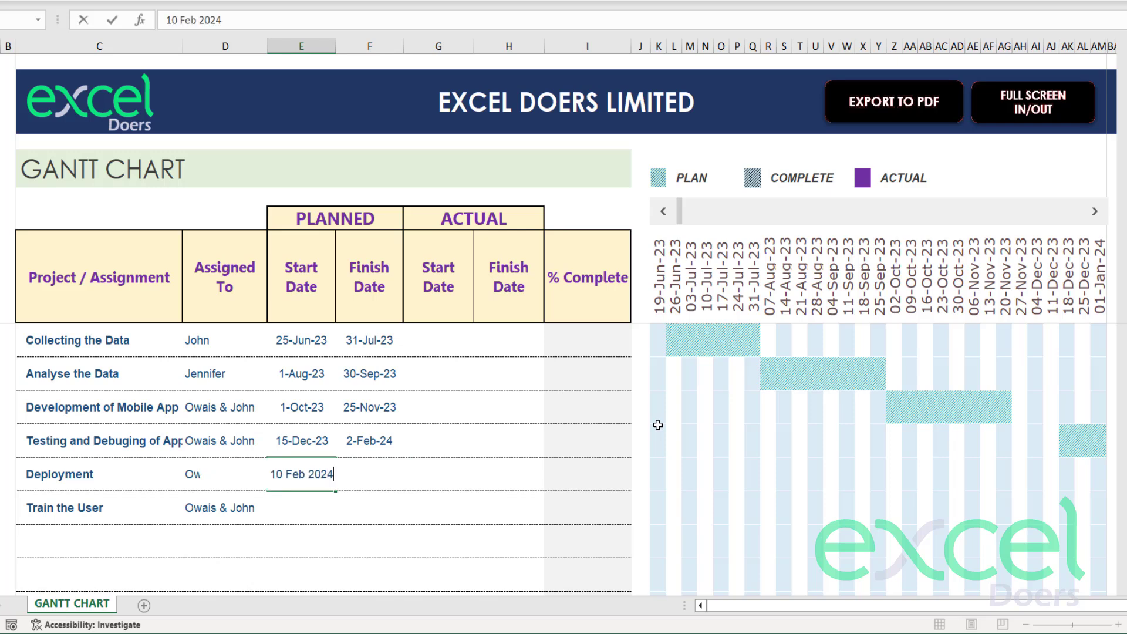
key("Tab")
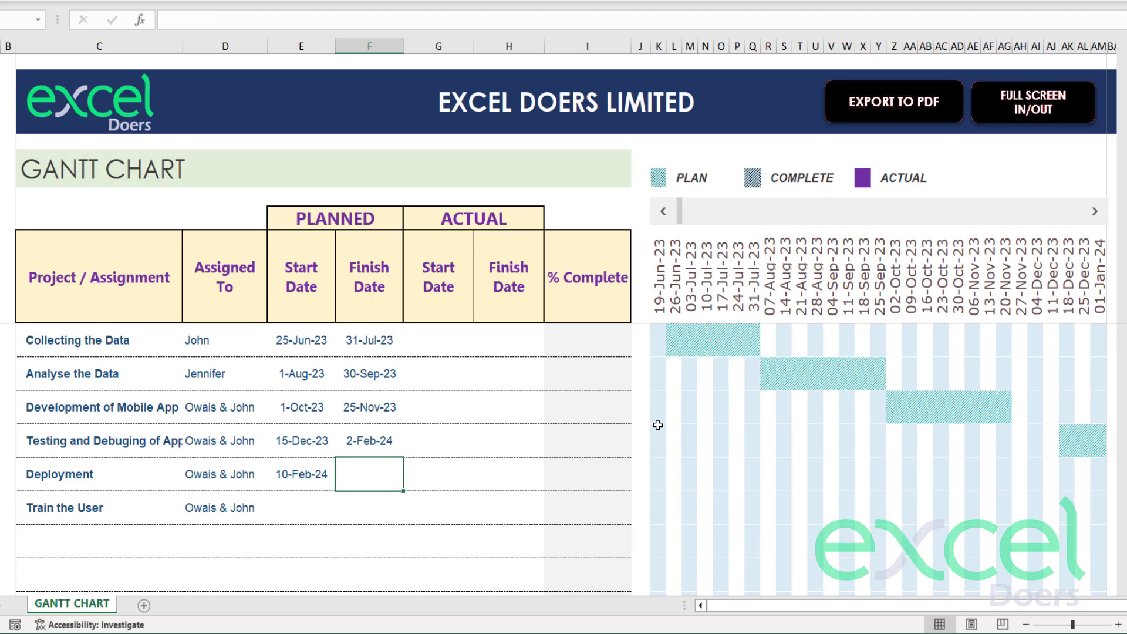
type("25 Feb 2024")
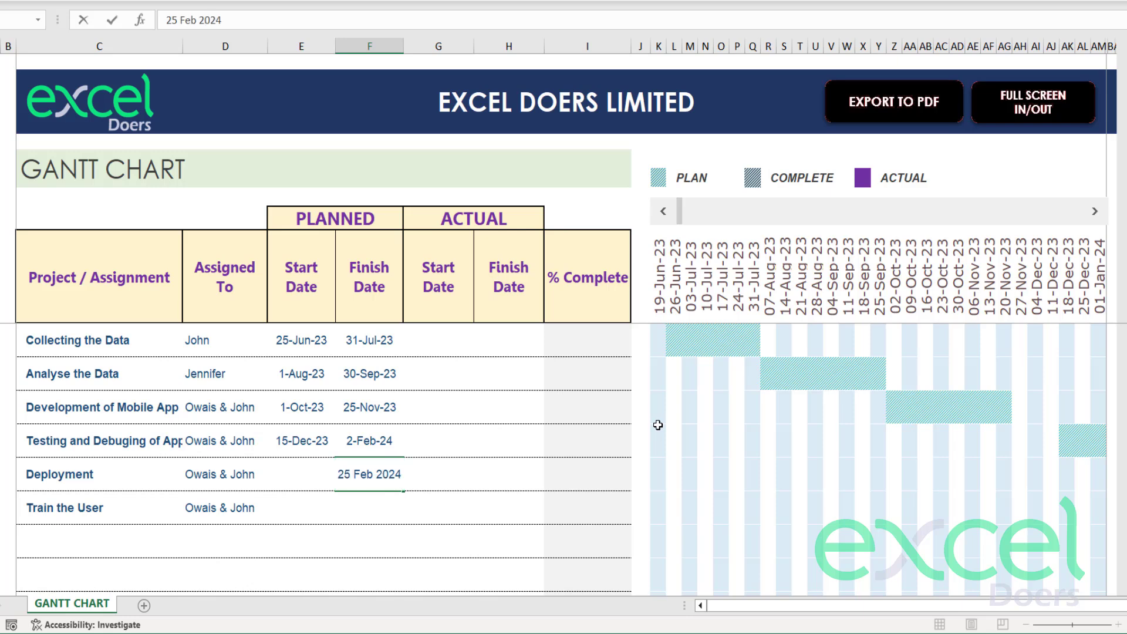
key("Return")
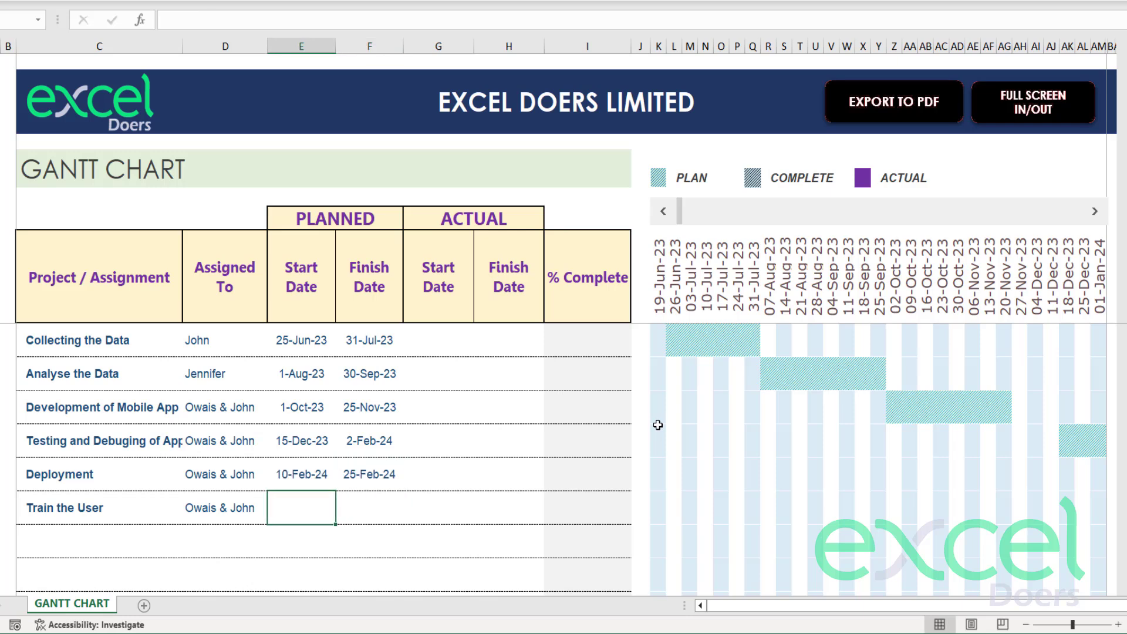
Step: Correct Train the User's planned start from 30 Mar to 28 Feb
type("30 Mar")
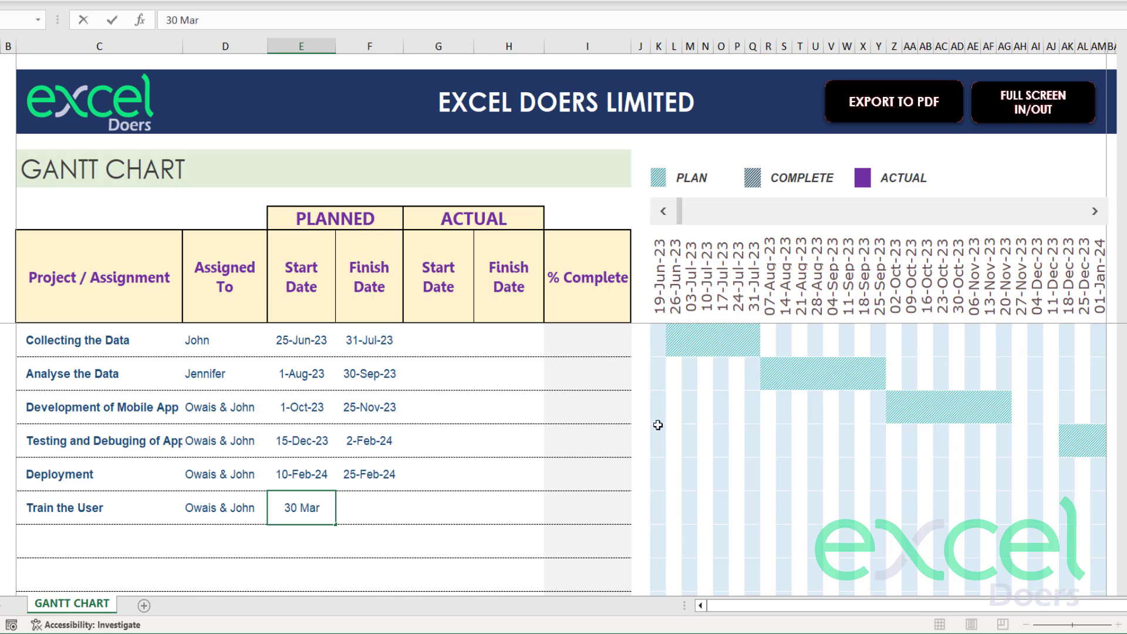
key("Return")
key("Up")
key("Right")
key("Left")
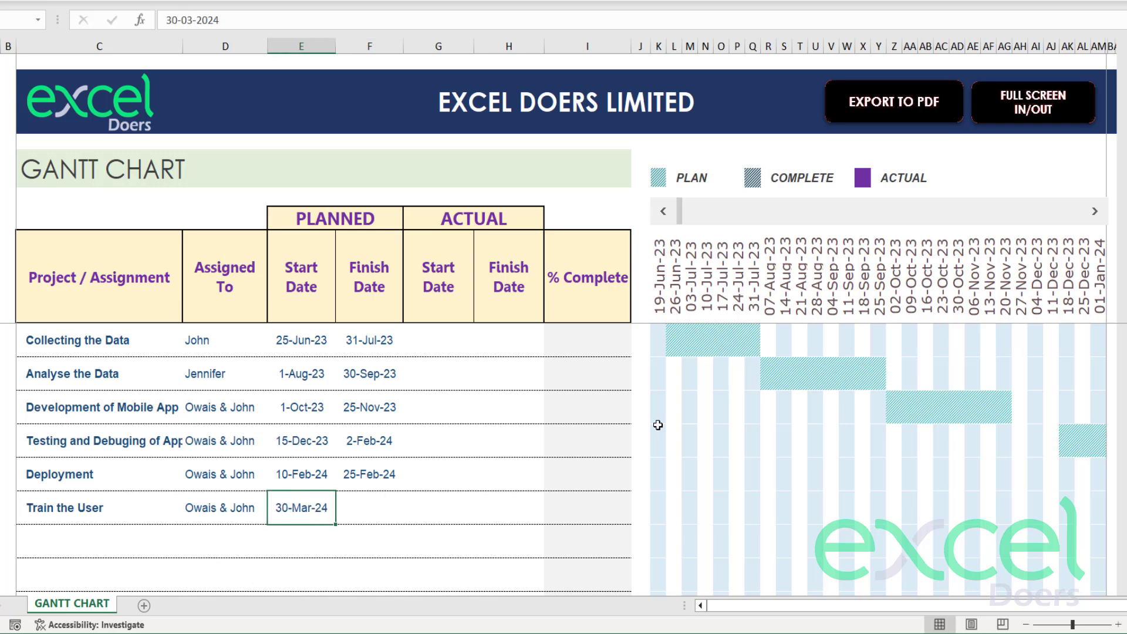
type("28")
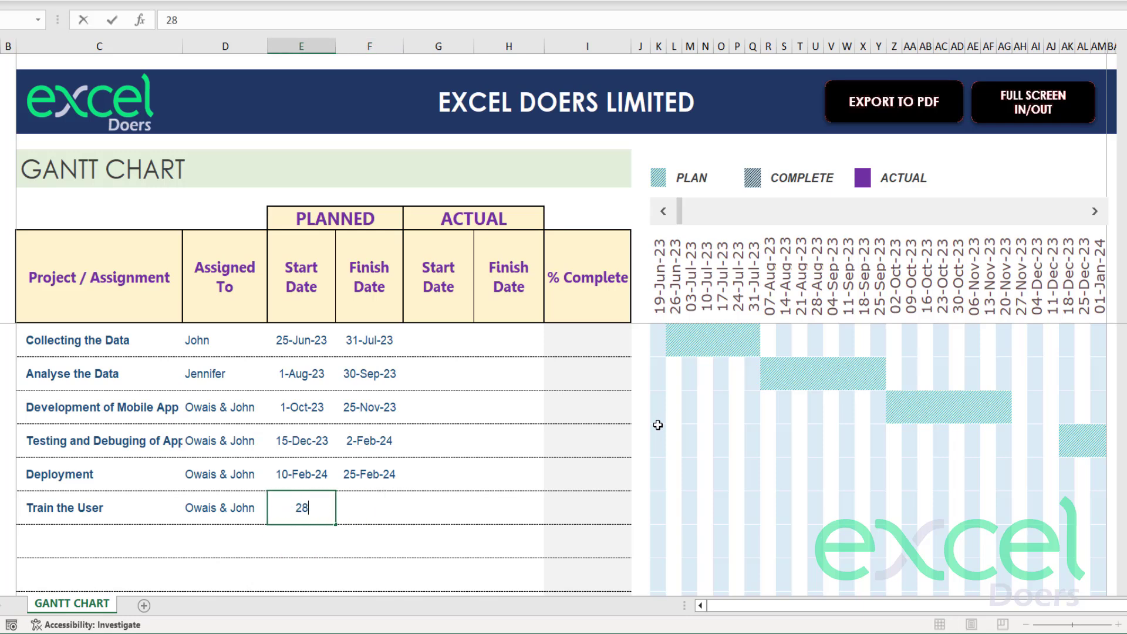
type(" Feb")
key("Return")
Step: Set Train the User's planned finish to 20 Mar 2024
key("Right")
key("Up")
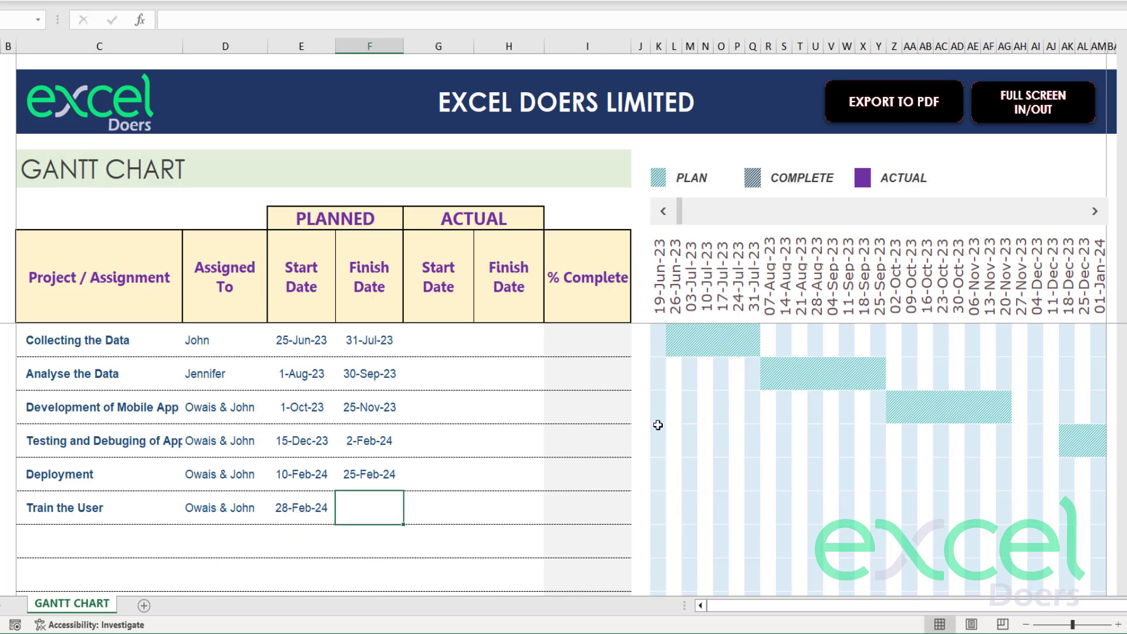
type("20 Mar 20")
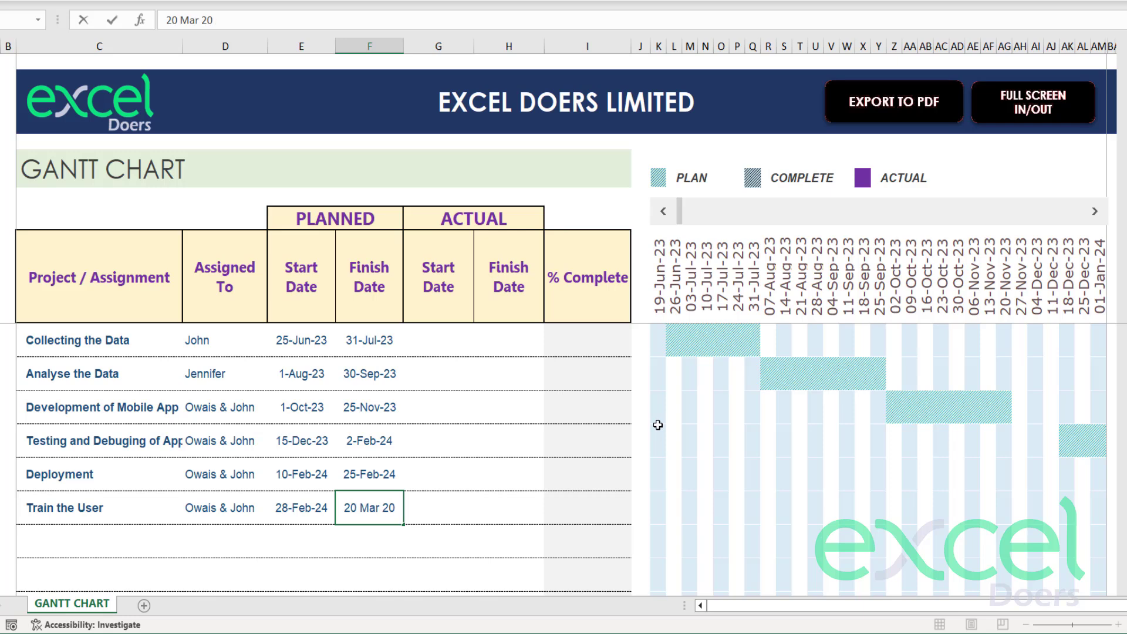
type("24")
key("Return")
Step: Select the planned start and finish dates of all six tasks for review
key("Up")
key("Up")
key("Up")
key("Up")
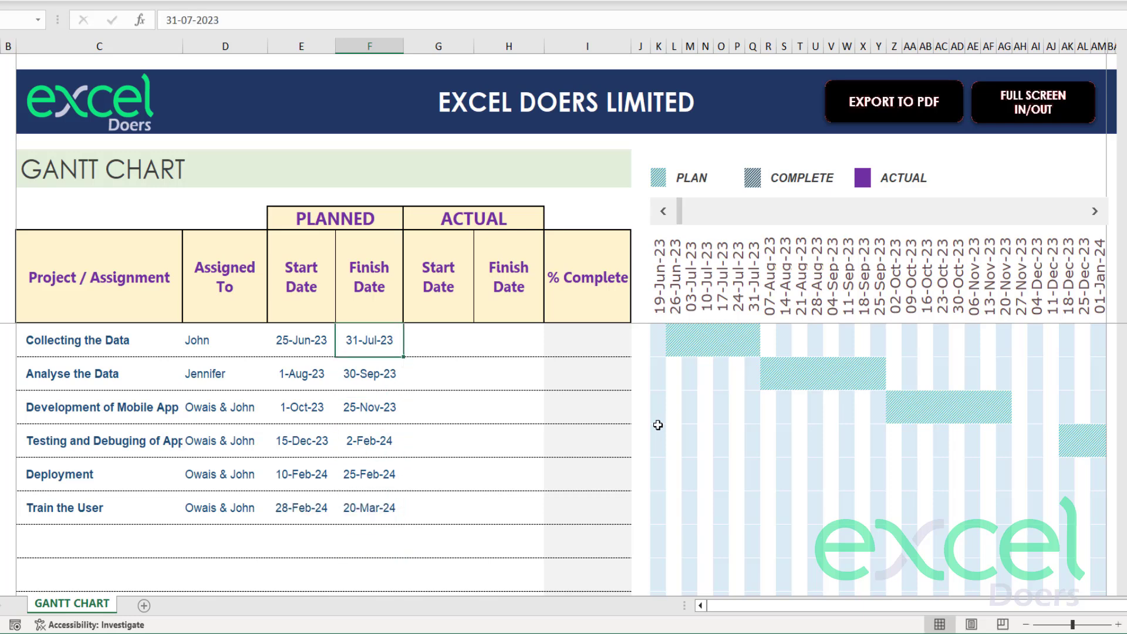
key("Left")
key("Up")
key("Down")
key("shift+Right")
key("shift+Down")
key("shift+Down")
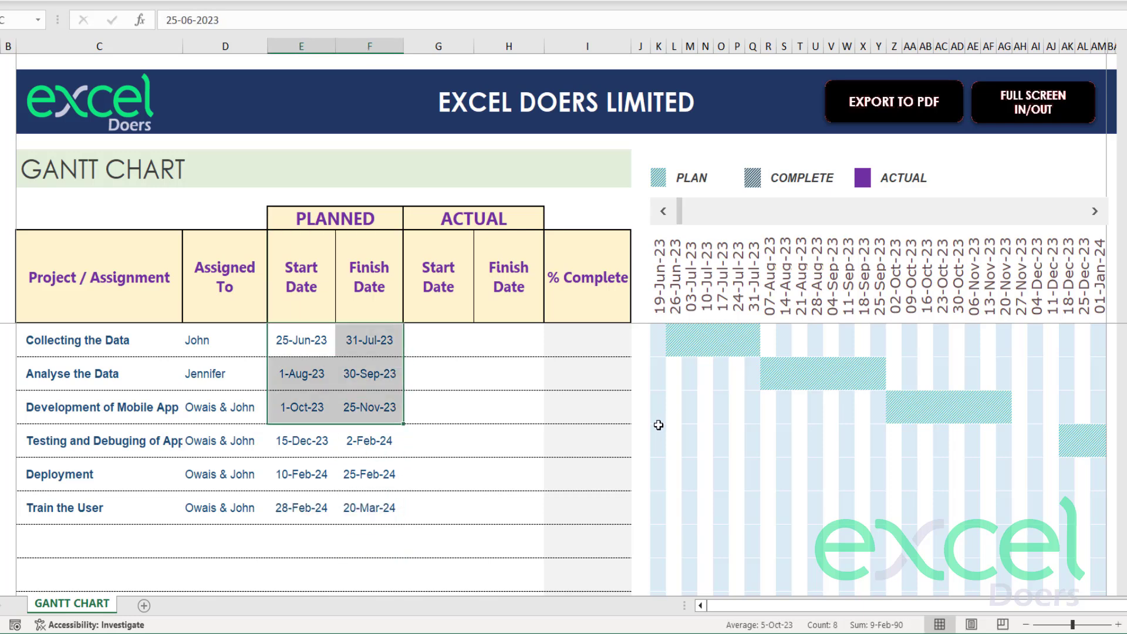
key("shift+Down")
key("shift+Down")
key("shift+Down")
Step: Advance the Gantt timeline toward March 2024 and inspect the January–February 2024 week columns
left_click(1097, 163)
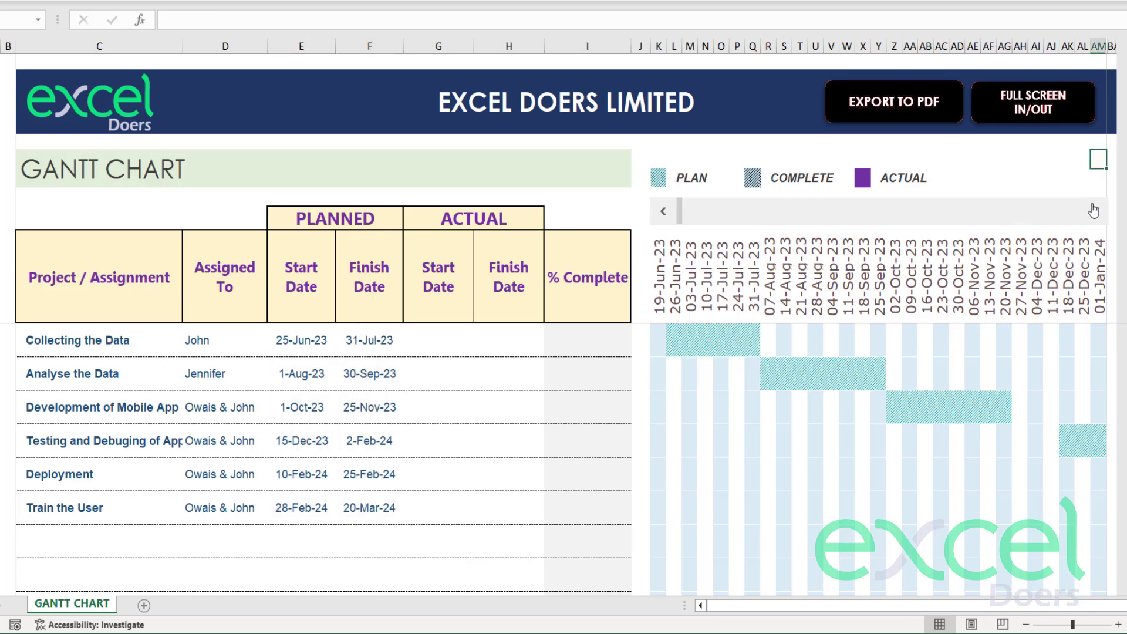
left_click(1094, 211)
left_click(1094, 211)
left_click(1095, 213)
left_click(1096, 214)
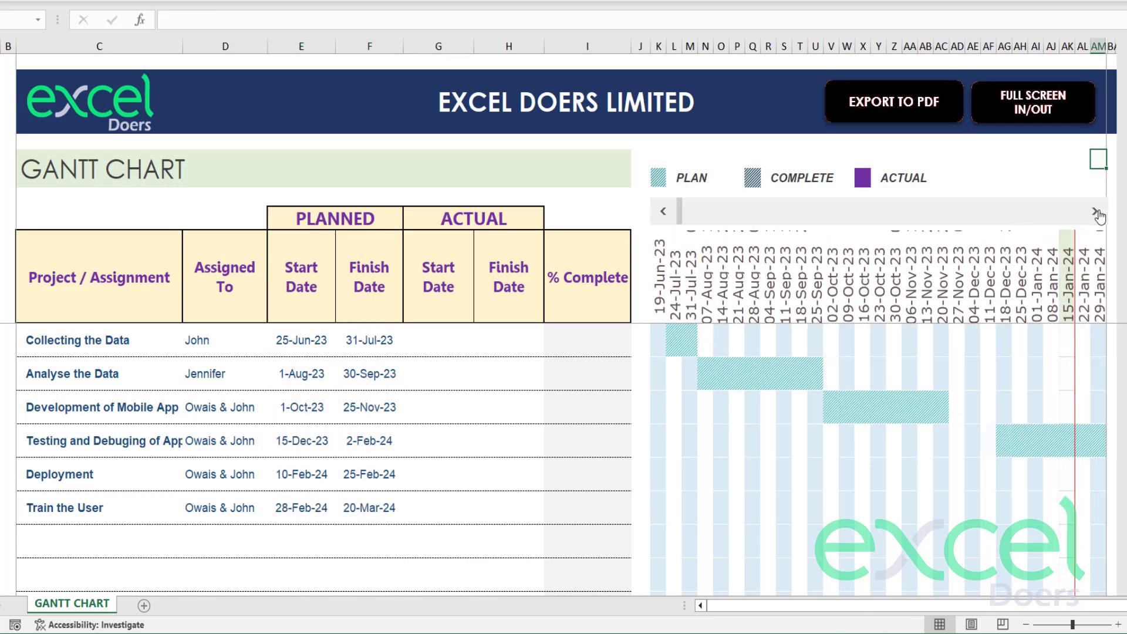
left_click(1095, 212)
left_click(1095, 213)
left_click(1095, 212)
left_click(1095, 212)
left_click(1096, 212)
left_click(1095, 213)
left_click(1096, 212)
left_click(1095, 212)
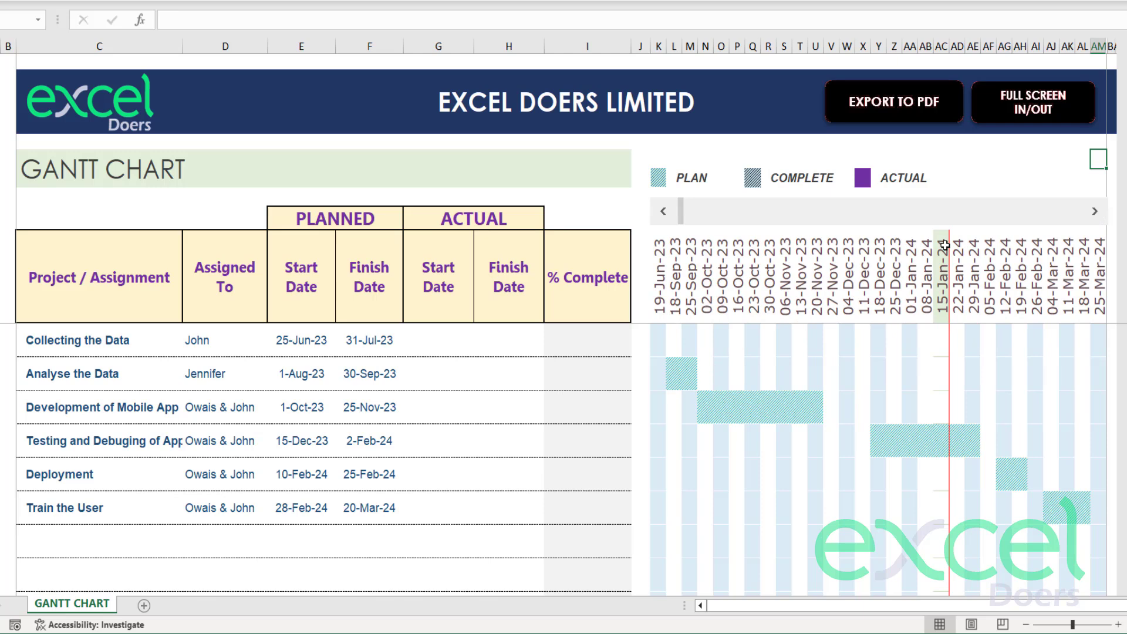
left_click_drag(944, 246, 949, 581)
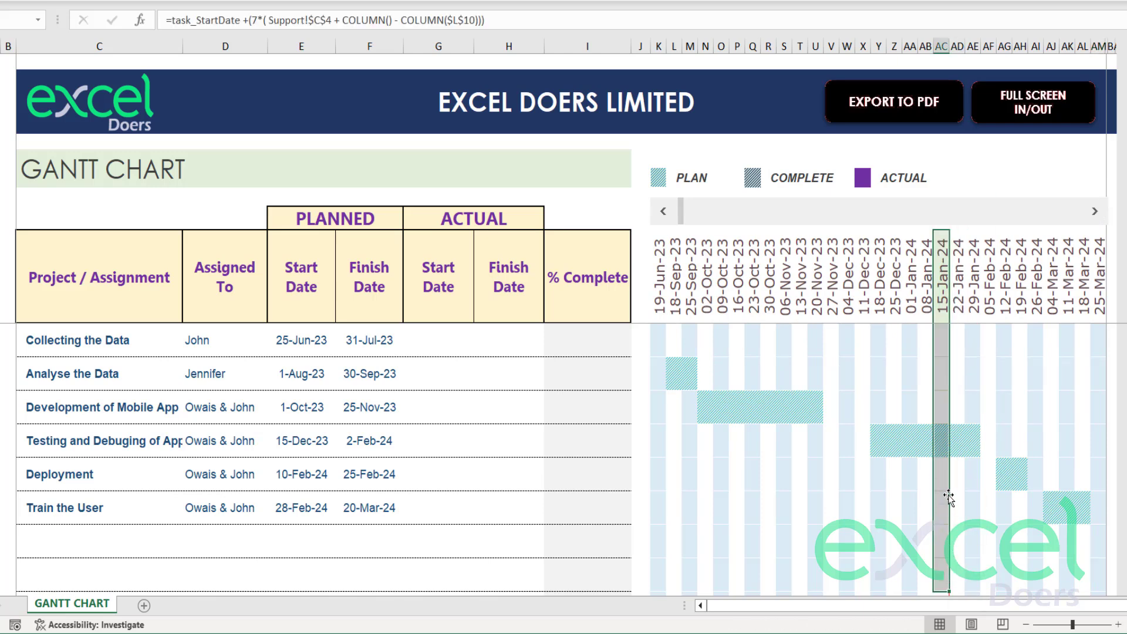
left_click(985, 312)
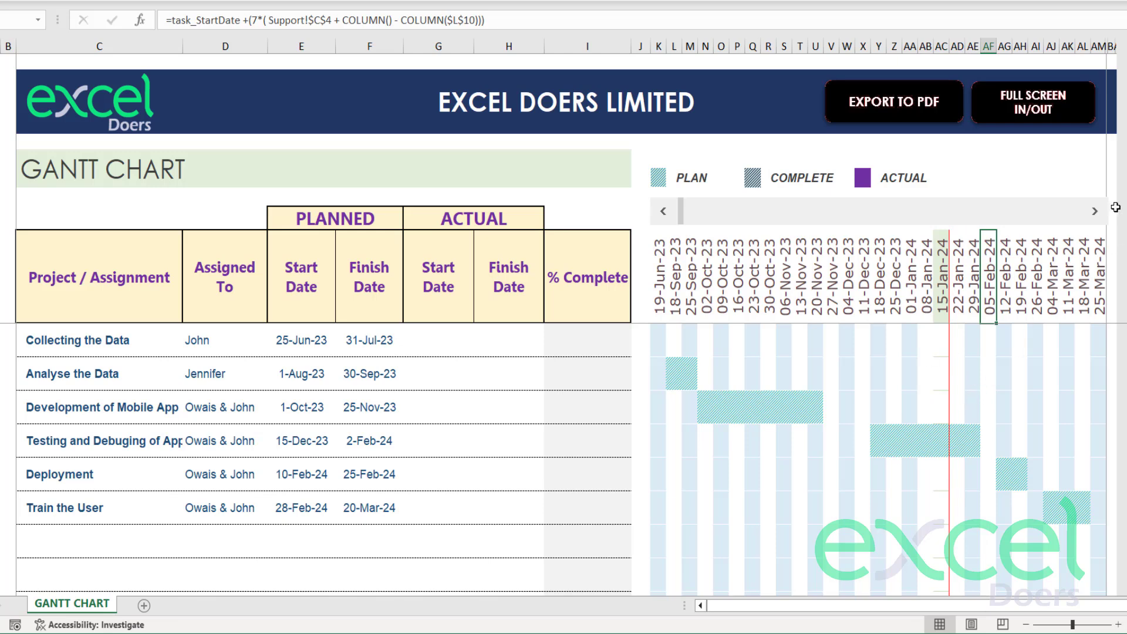
left_click(1095, 210)
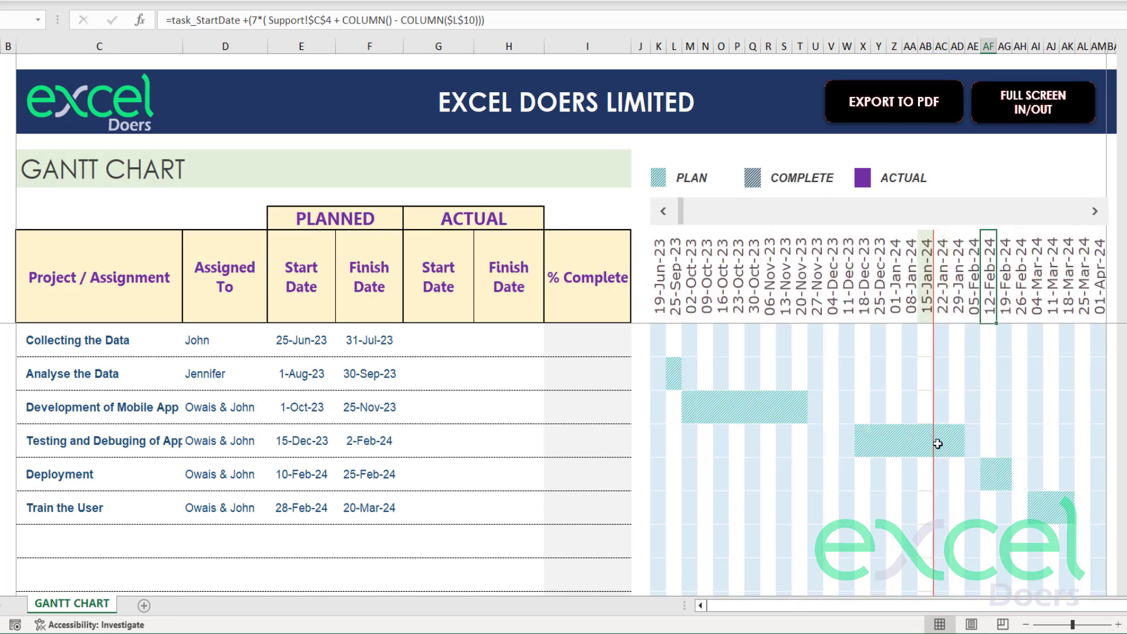
Step: Step the timeline back so its weeks start at 19-Jun-23, then select the first task's planned start
left_click(663, 211)
left_click(663, 211)
left_click(663, 210)
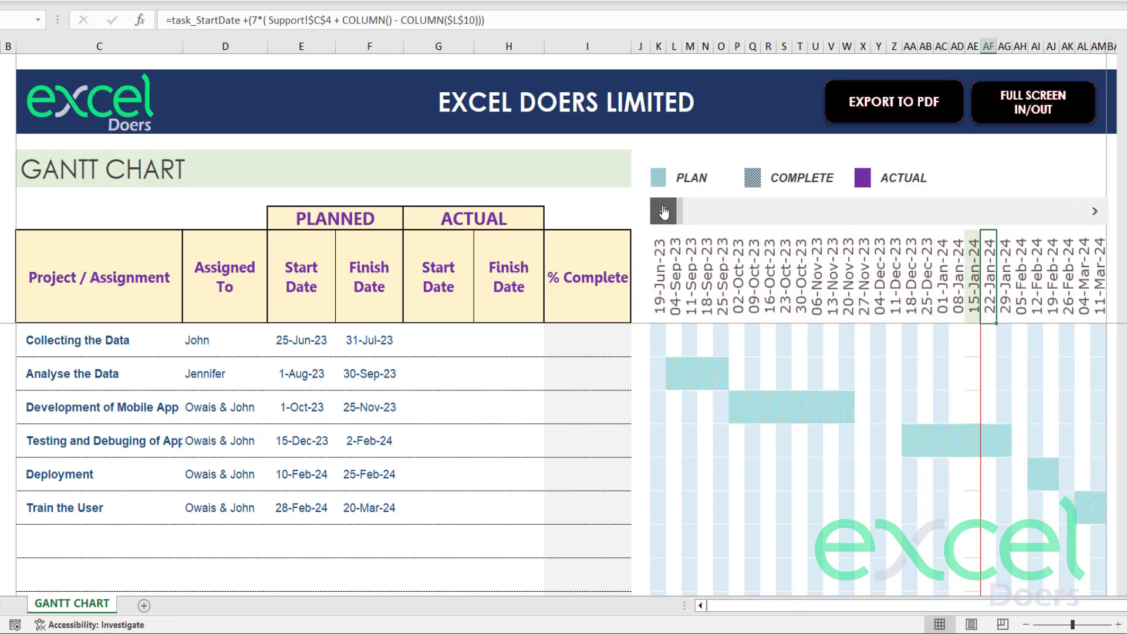
left_click(663, 211)
left_click(663, 210)
left_click(663, 210)
left_click(664, 211)
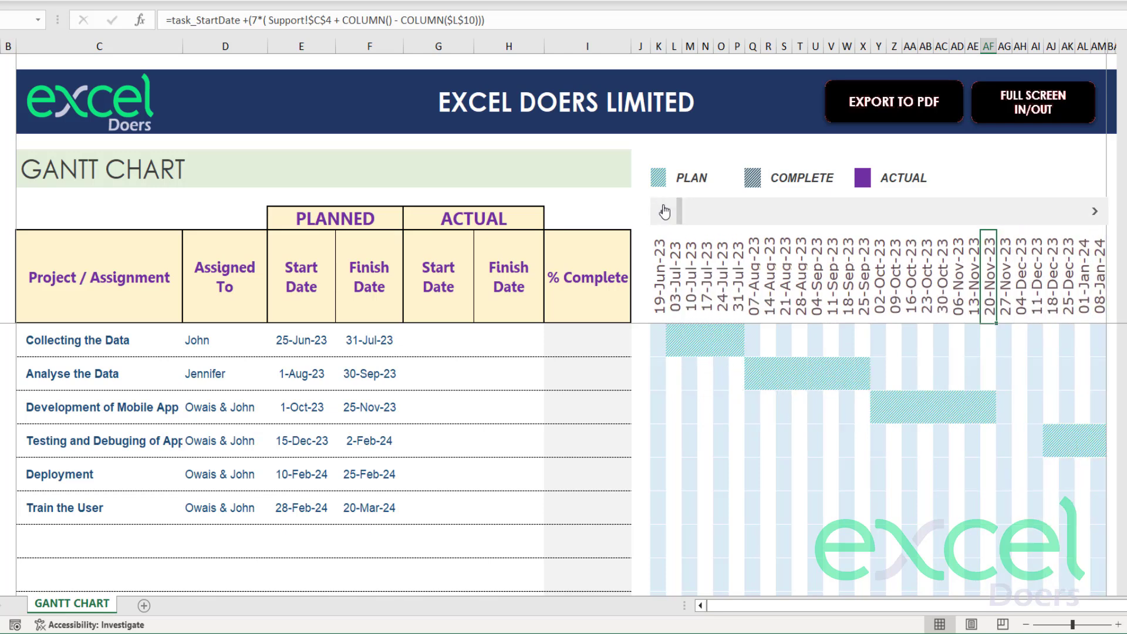
left_click(664, 211)
left_click(307, 350)
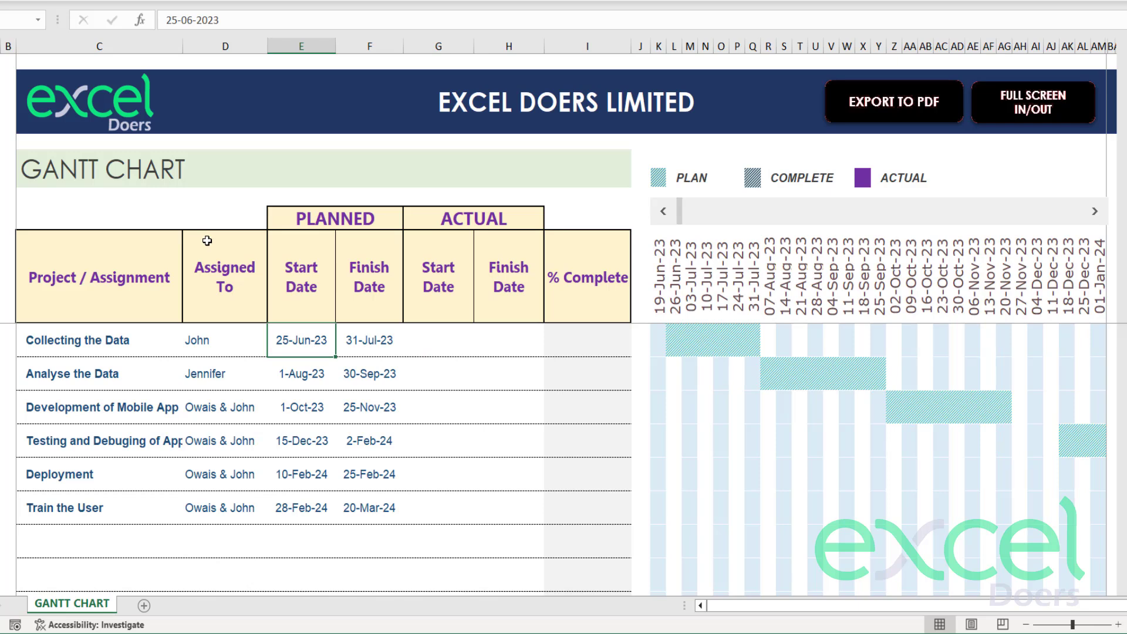
Step: Enter 5 Jul 2023 and 25 Jul 2023 as Collecting the Data's actual start and finish, then check its bar
key("Right")
key("Right")
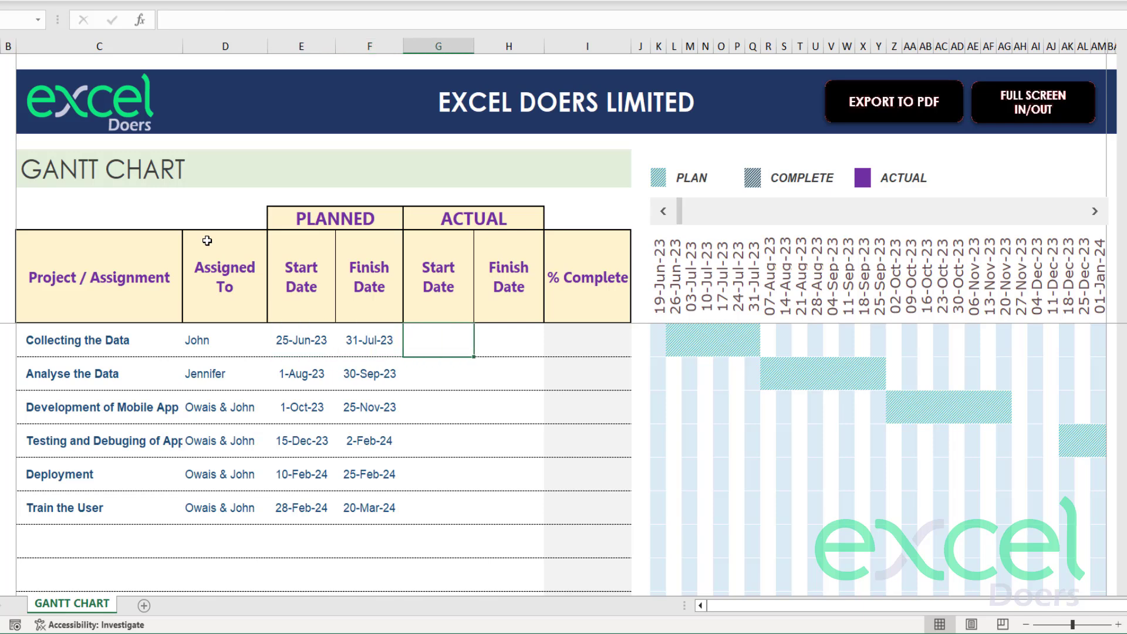
type("5 Jul 2023")
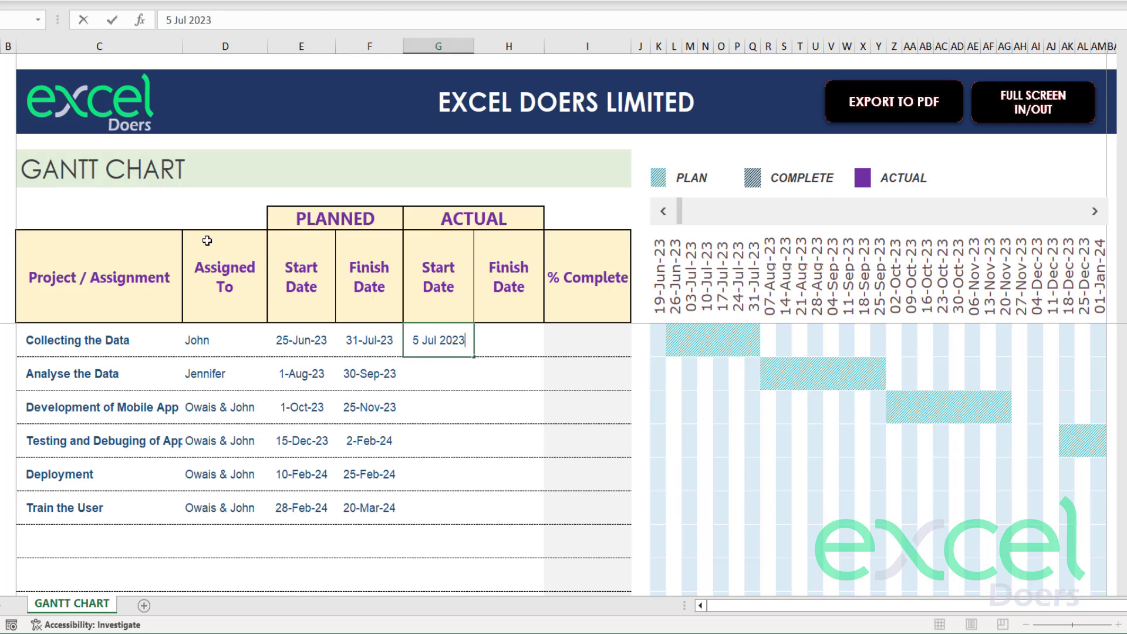
key("Return")
key("Up")
key("Right")
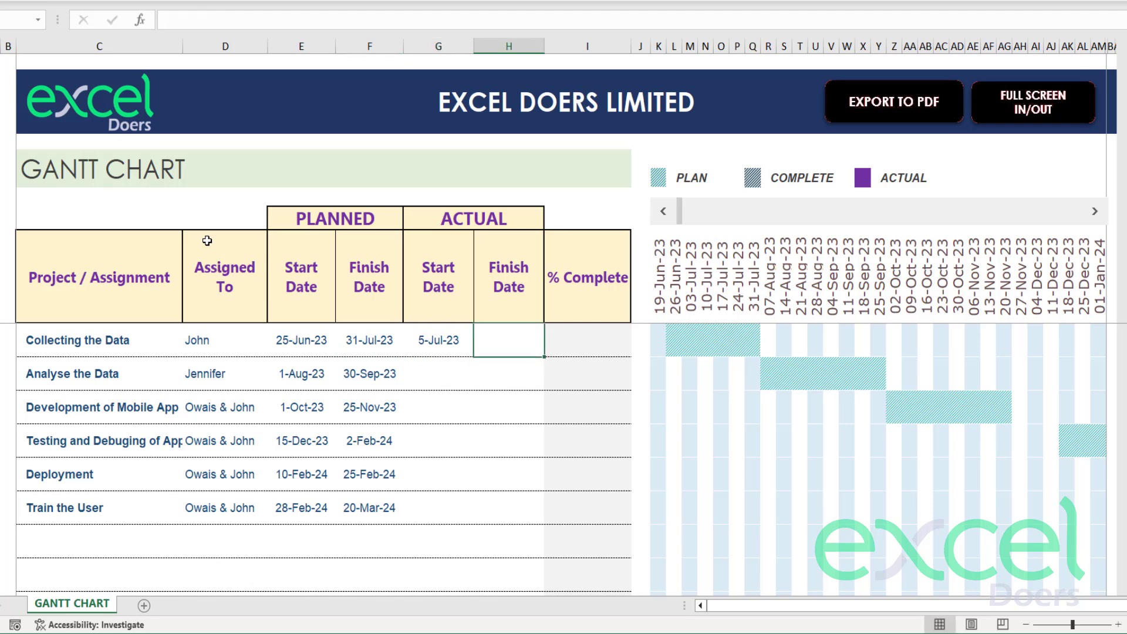
key("Left")
key("Left")
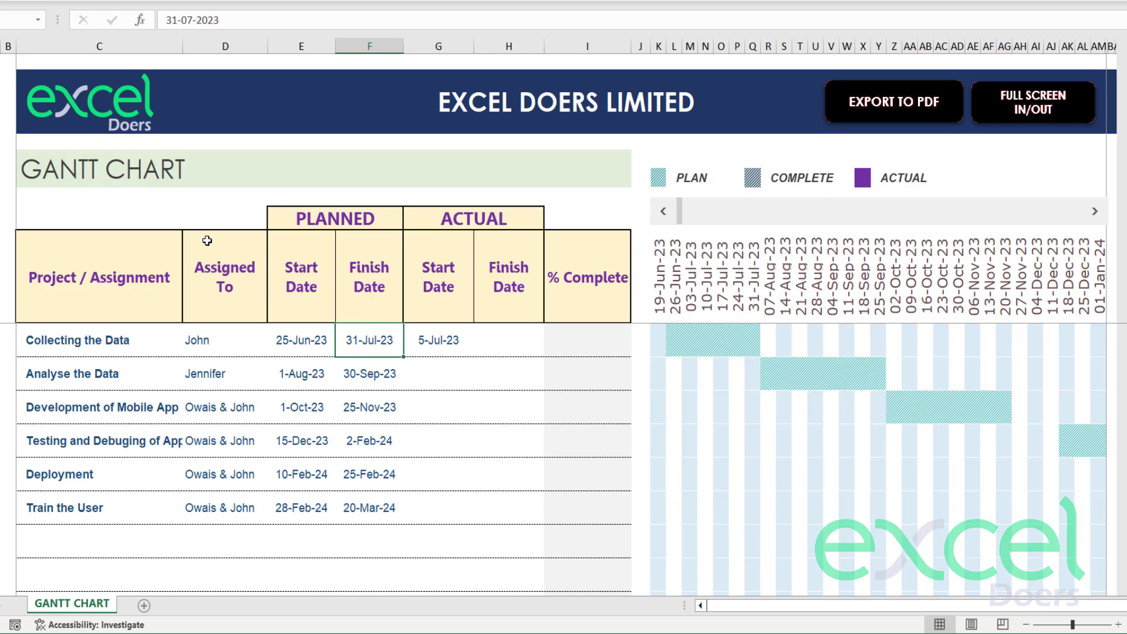
key("Right")
key("Right")
type("25 J")
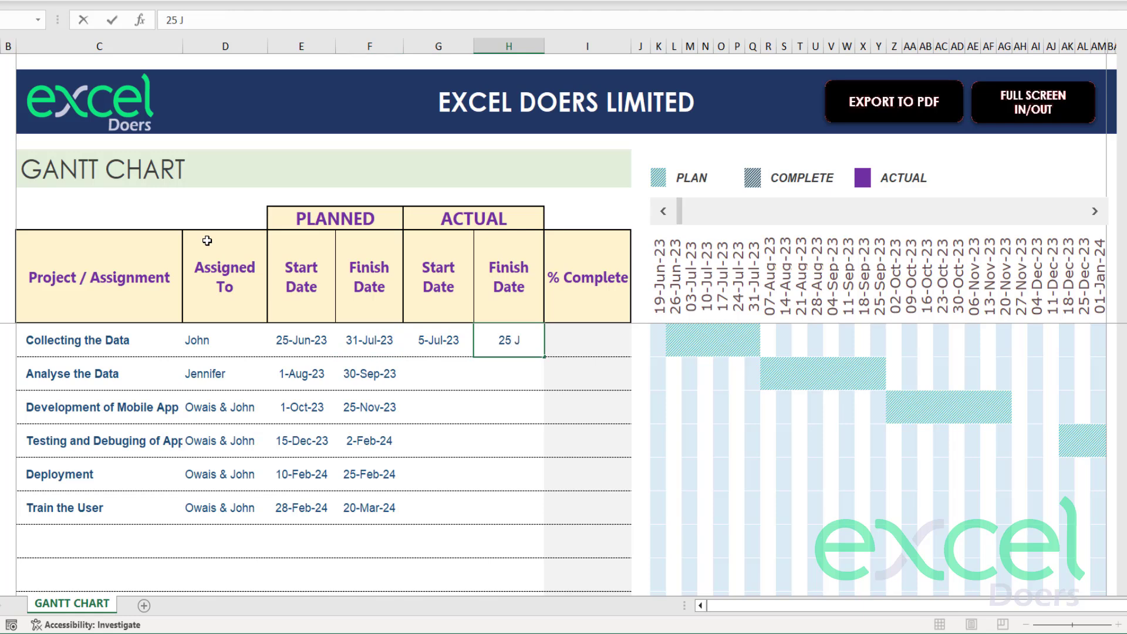
type("ul 2023")
key("Return")
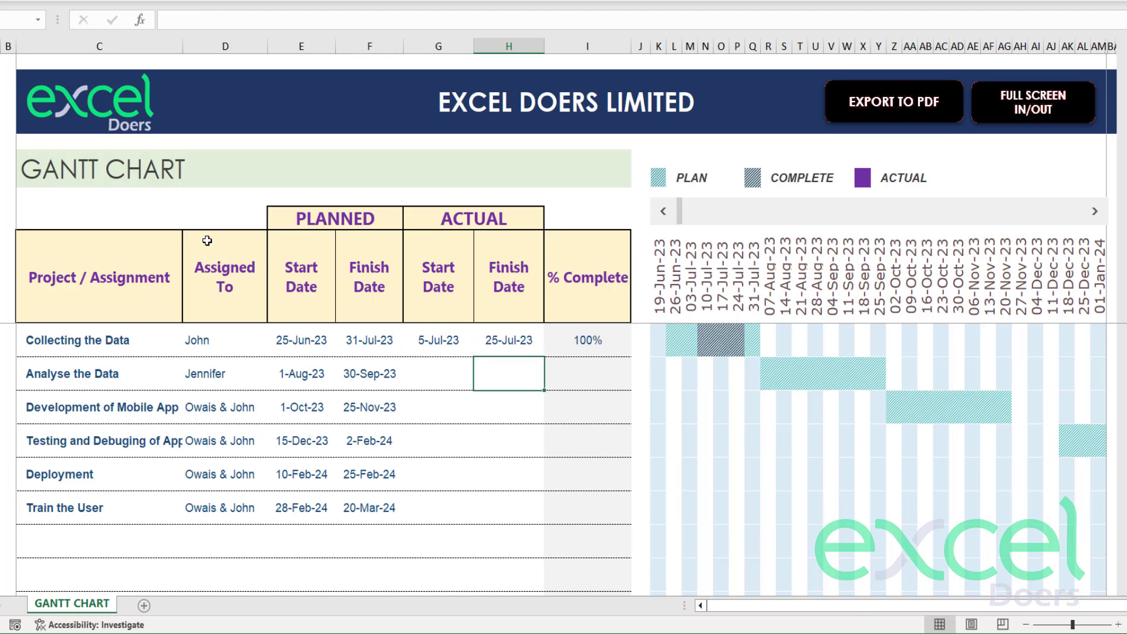
left_click(672, 342)
left_click_drag(695, 345, 733, 348)
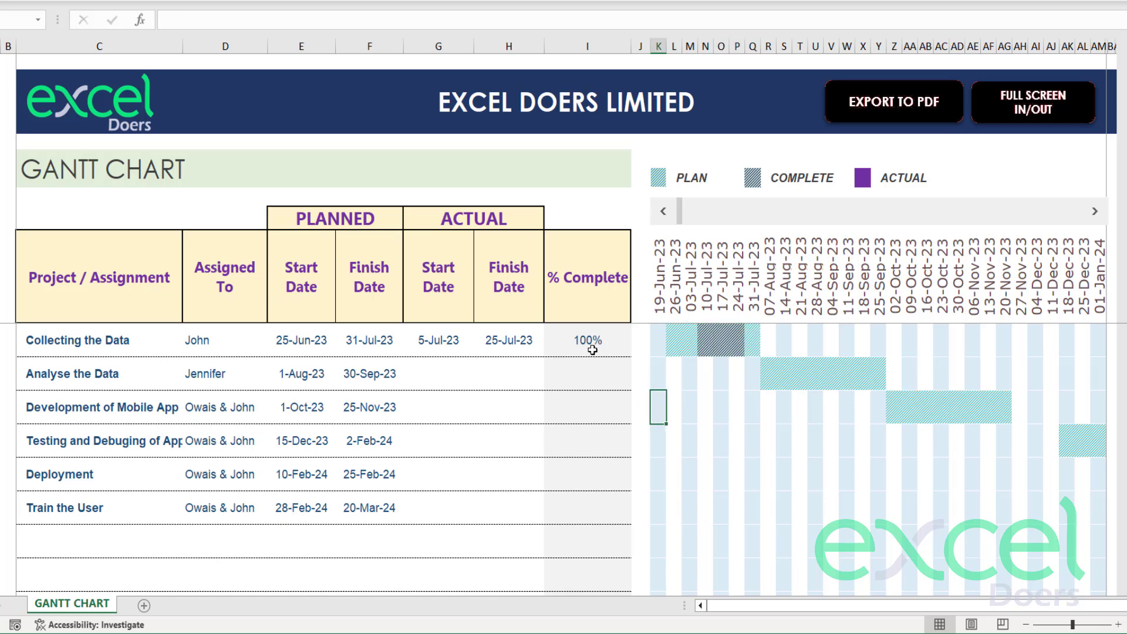
Step: Enter 1 Aug 2023 as Analyse the Data's actual start date
left_click(437, 367)
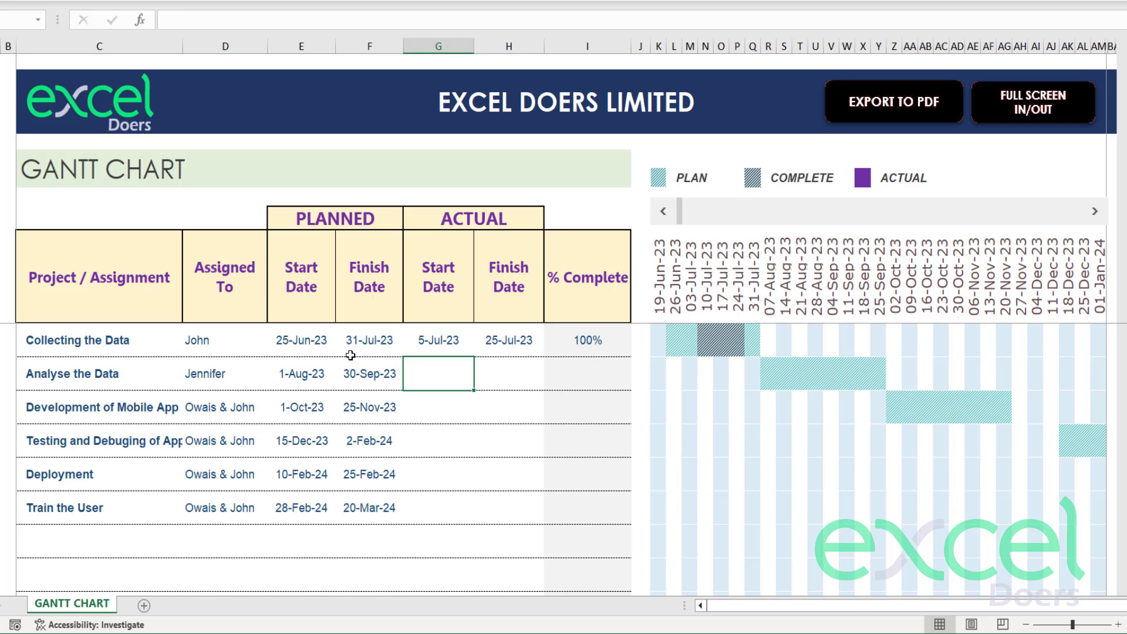
type("1 aug 2023")
key("Return")
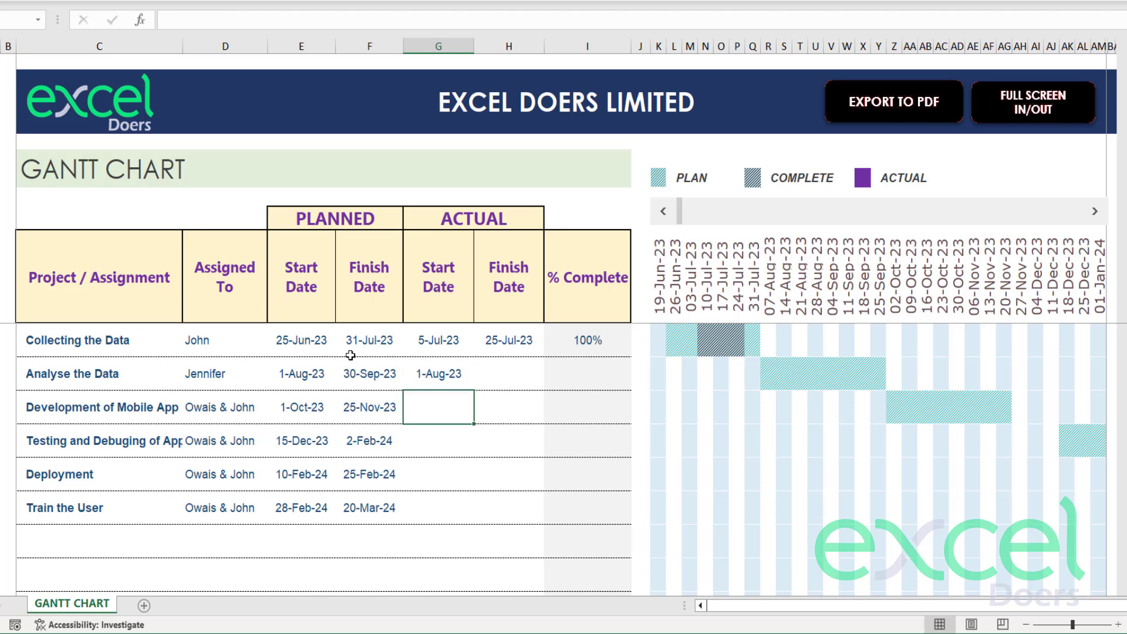
key("Right")
key("Up")
key("Left")
key("Left")
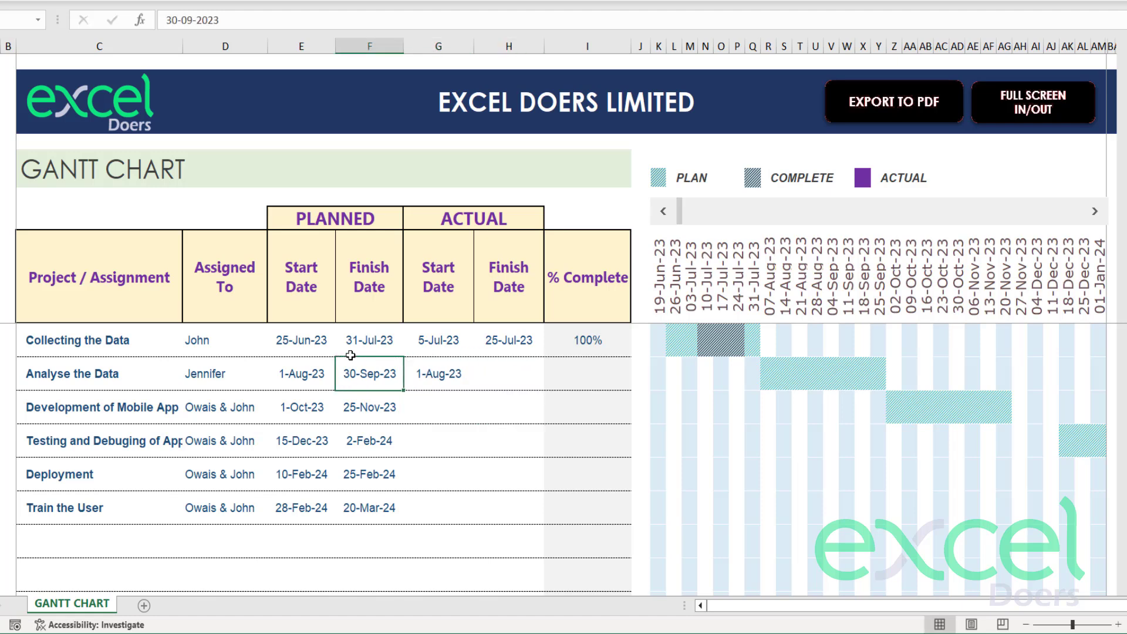
Step: Enter 5 Oct 2023 as its actual finish date and inspect the resulting complete bar
key("Right")
key("Right")
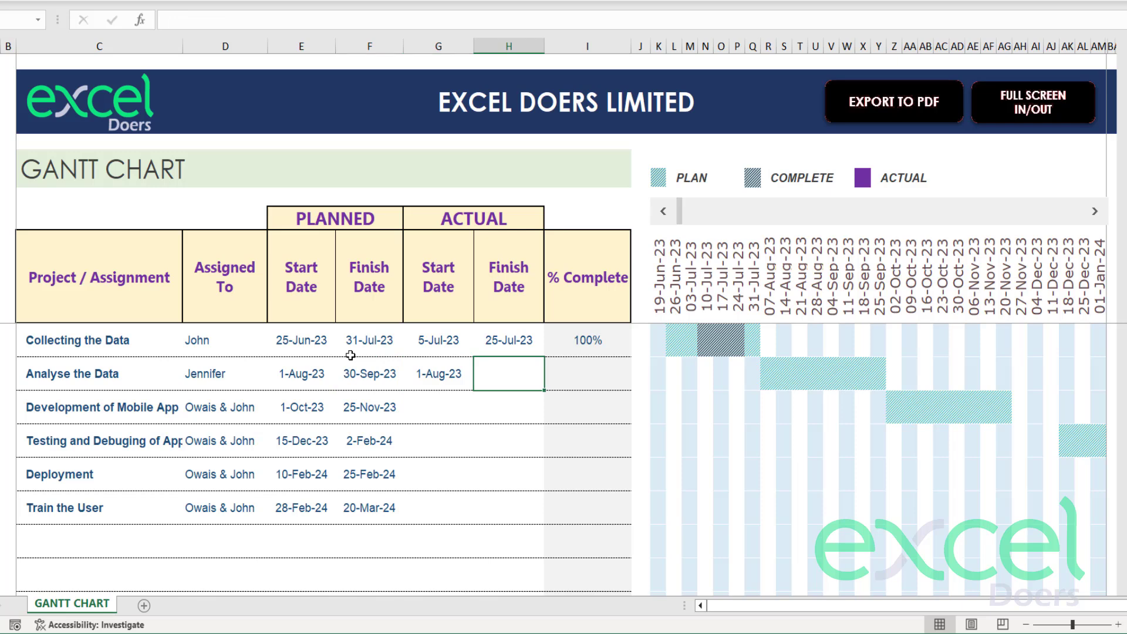
type("5 Oct 2023")
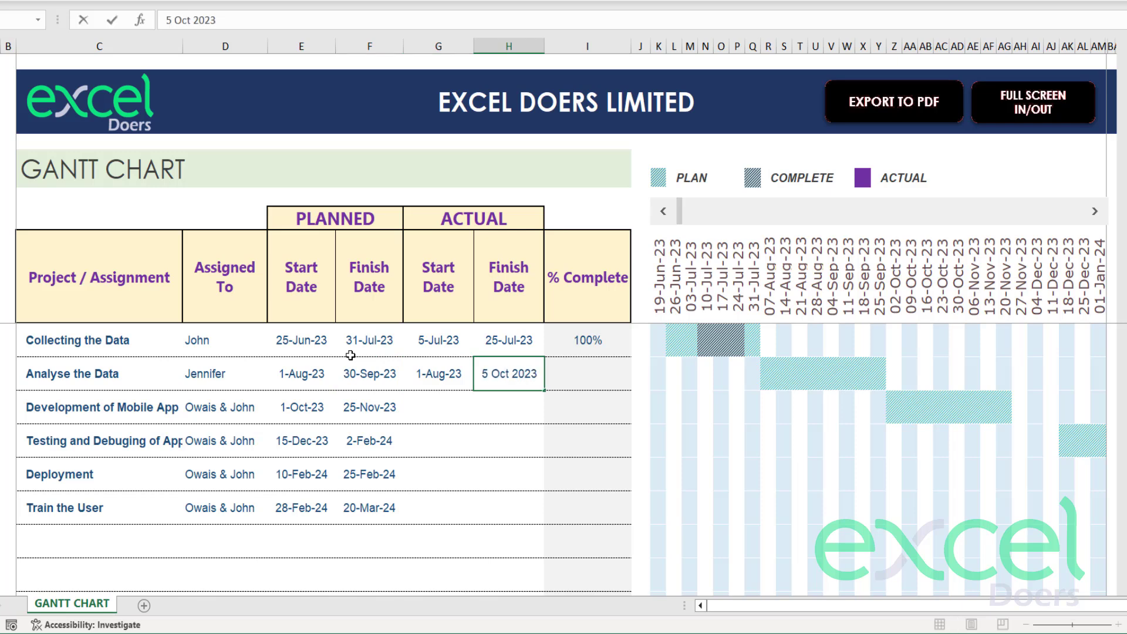
key("Return")
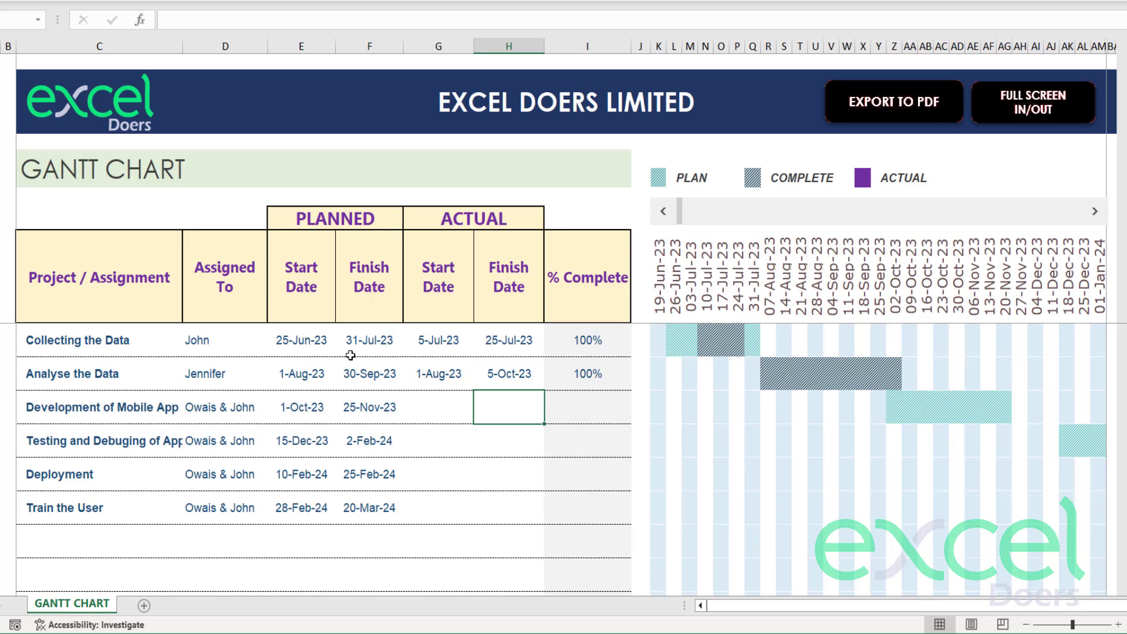
key("Up")
key("Left")
left_click_drag(763, 367, 892, 365)
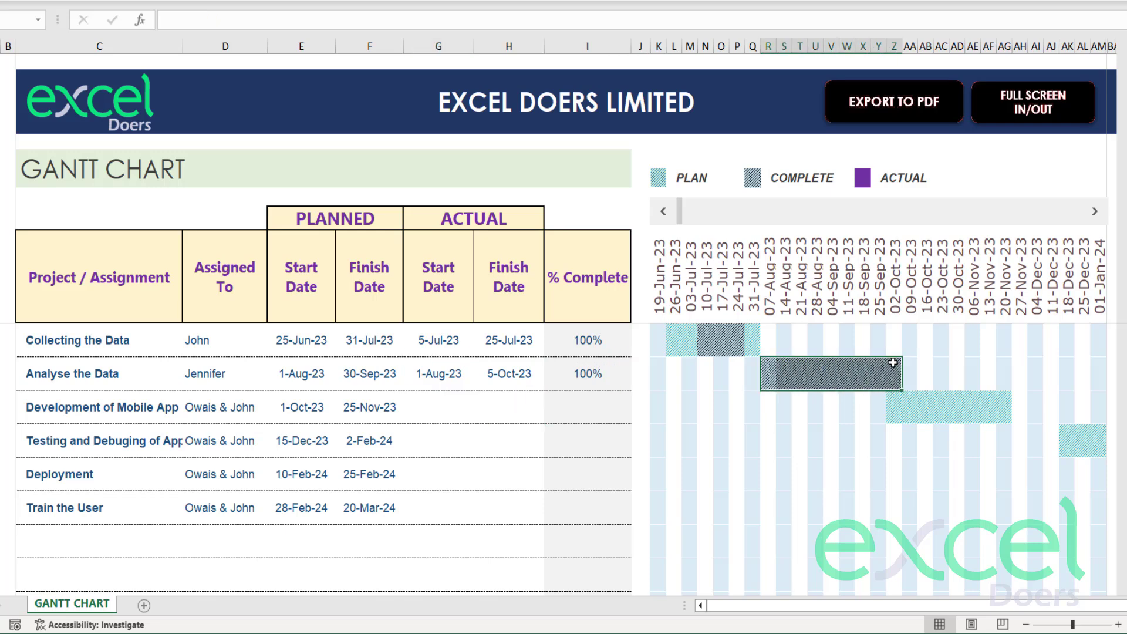
left_click(863, 434)
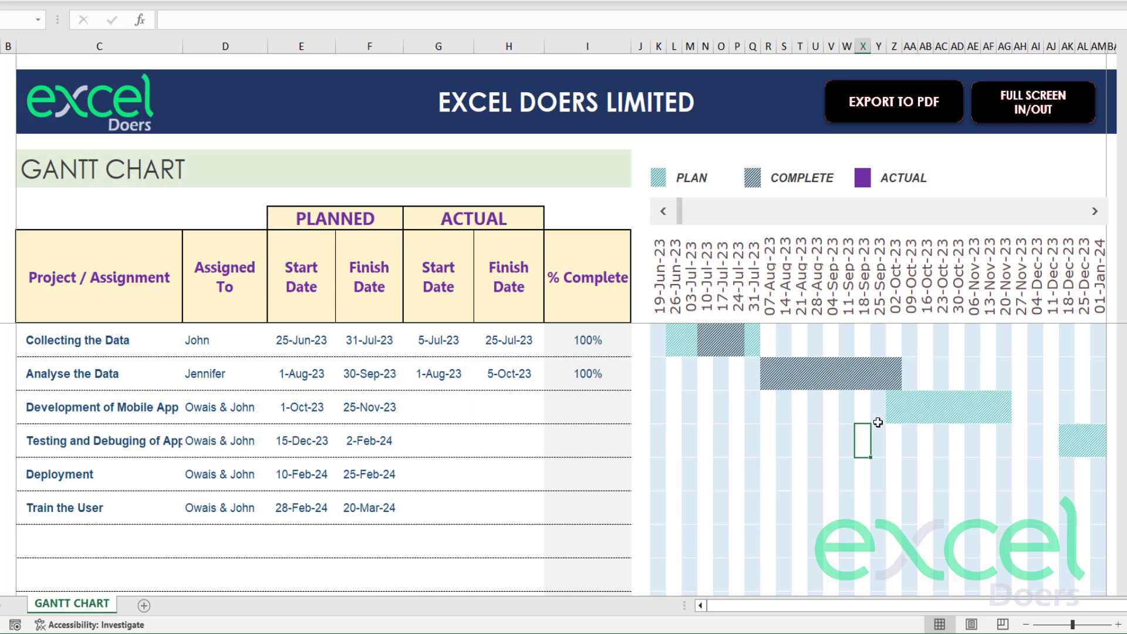
Step: Enter 6 Oct 2023 and 30 Nov 2023 as Development of Mobile App's actual dates and inspect its bar
left_click(441, 402)
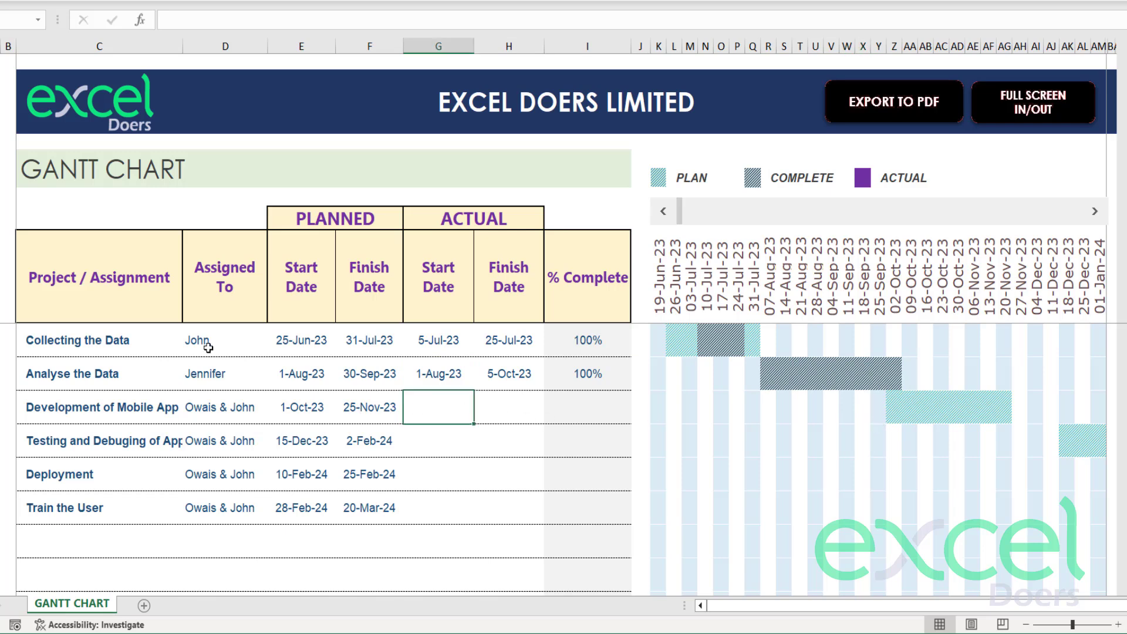
type("6")
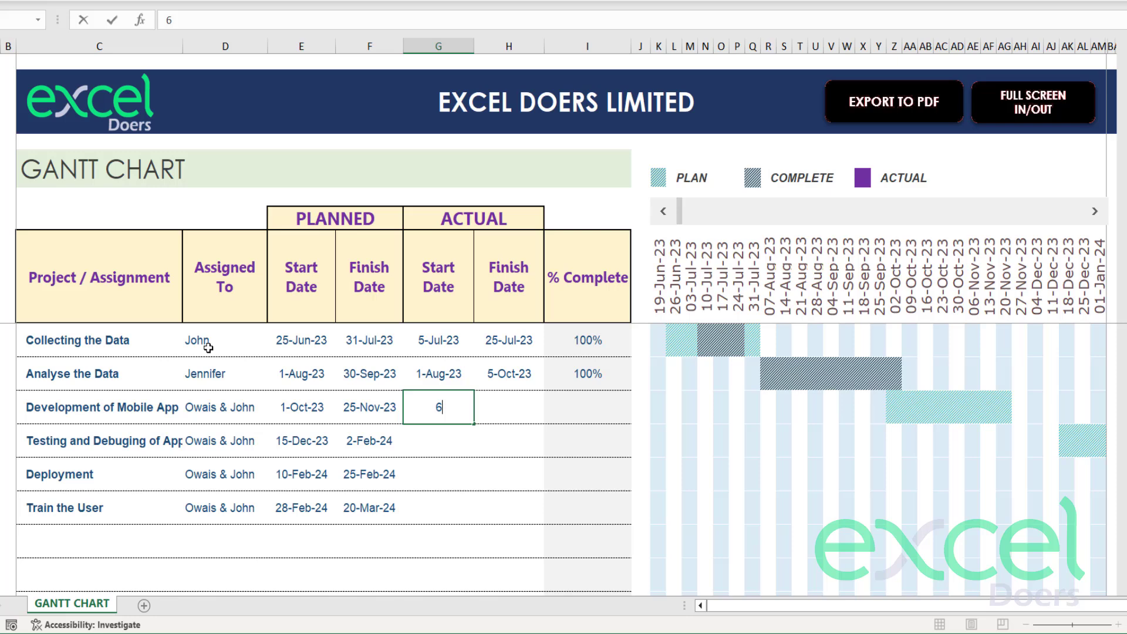
type(" Oct 2023")
key("Return")
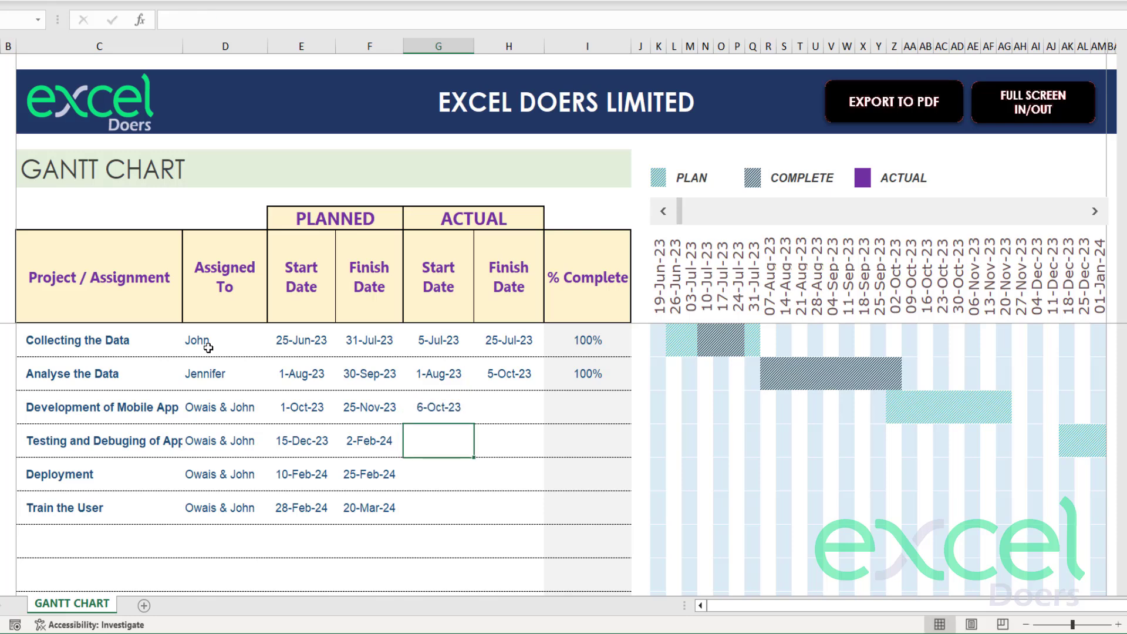
key("Up")
key("Right")
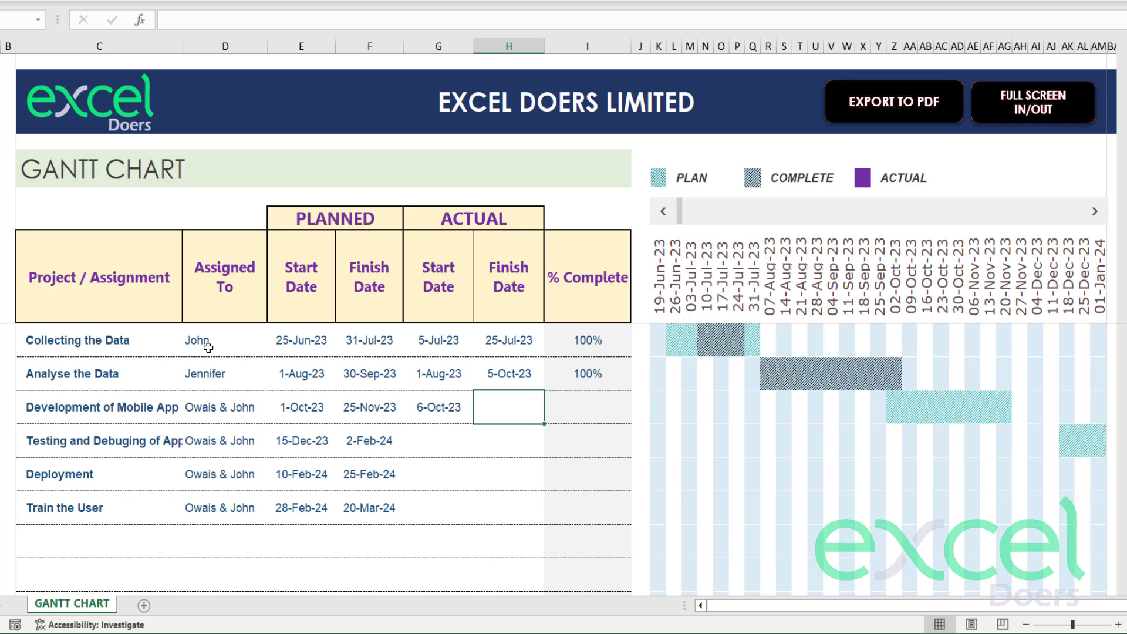
type("30 Nov 2023")
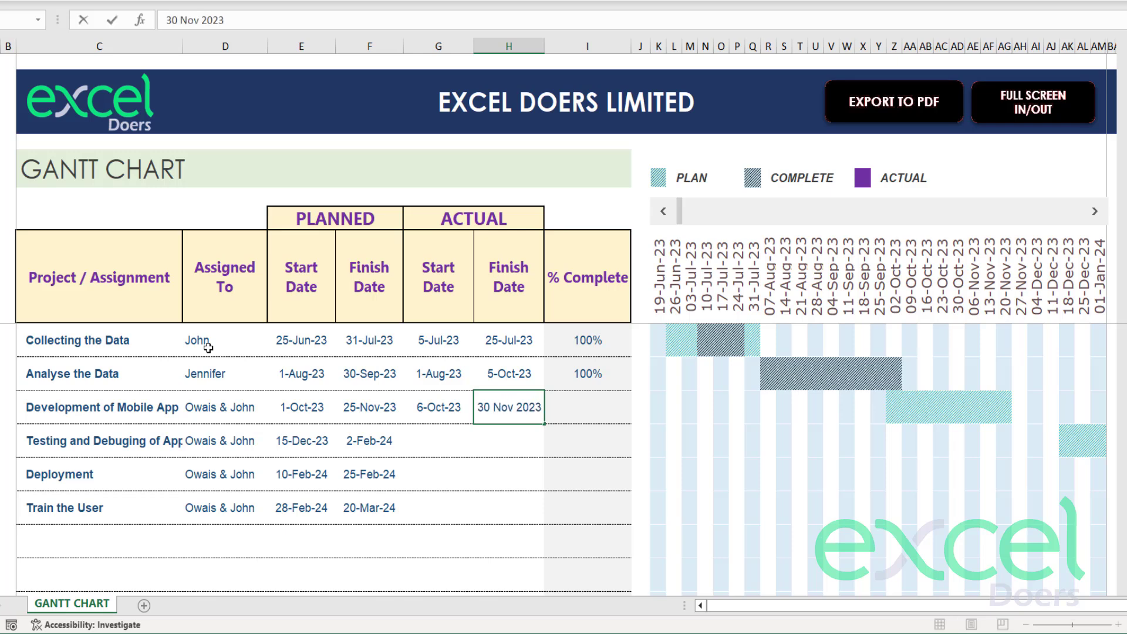
key("Return")
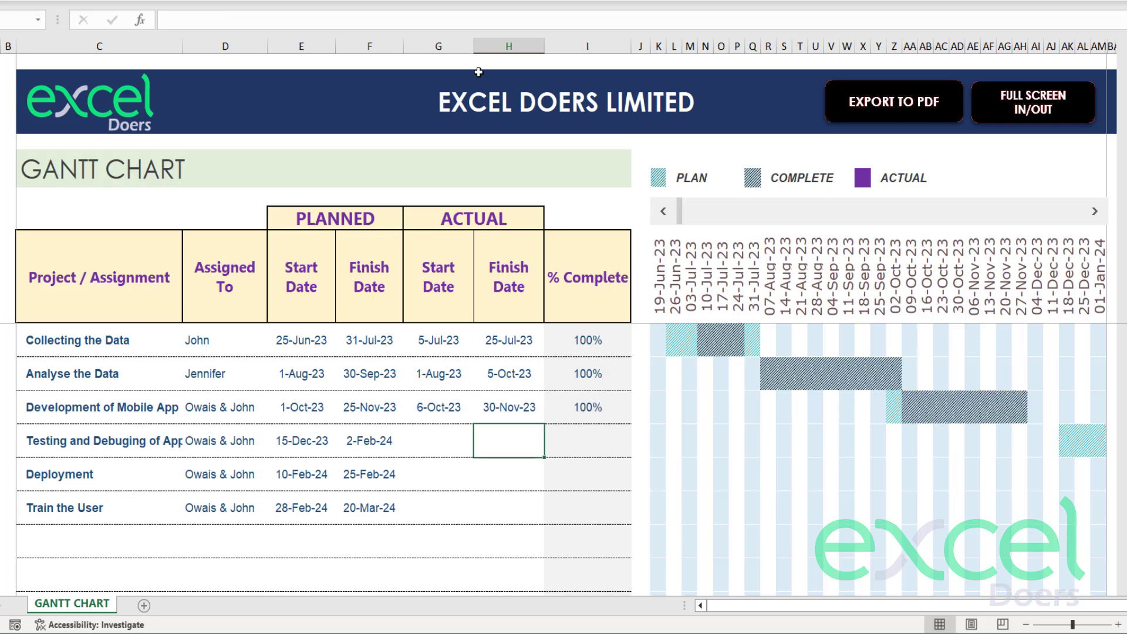
left_click(897, 405)
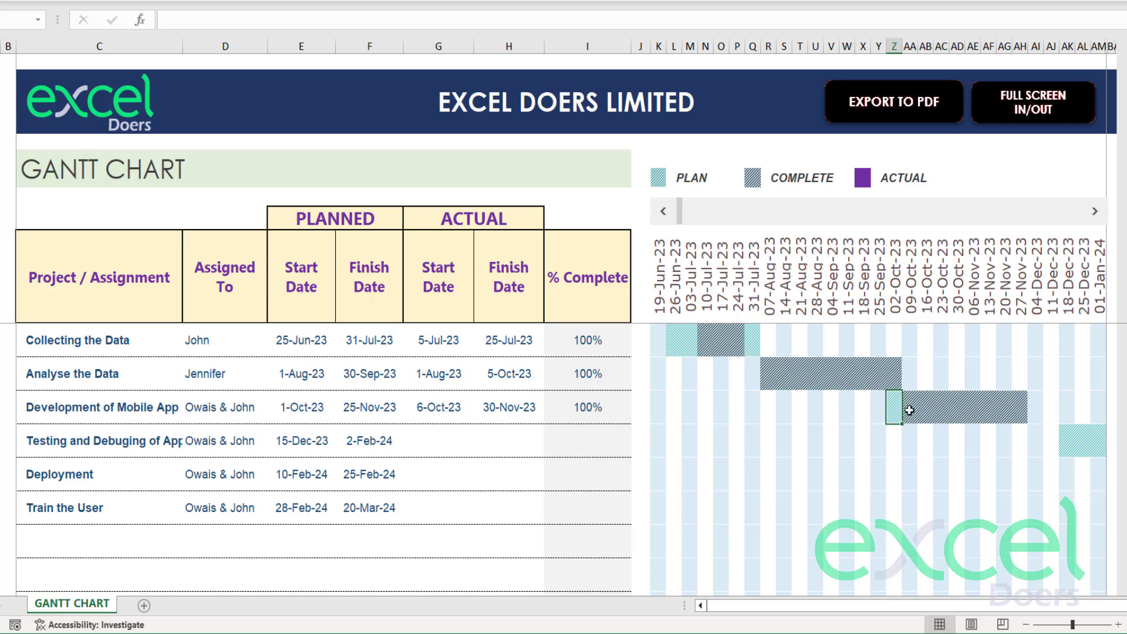
left_click_drag(909, 410, 1020, 399)
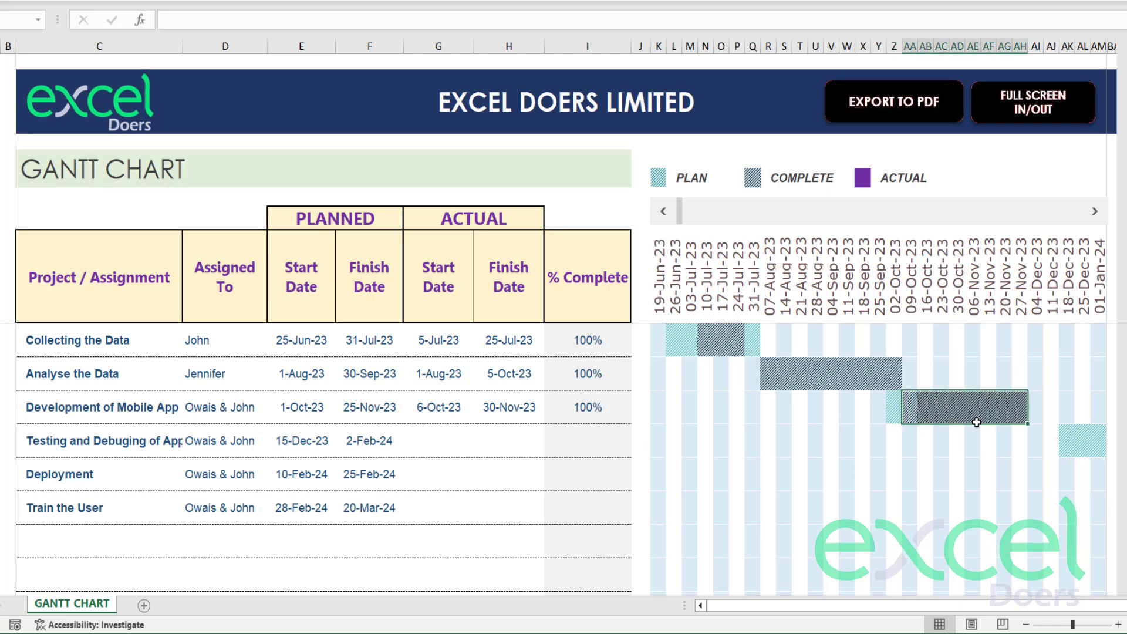
left_click(438, 441)
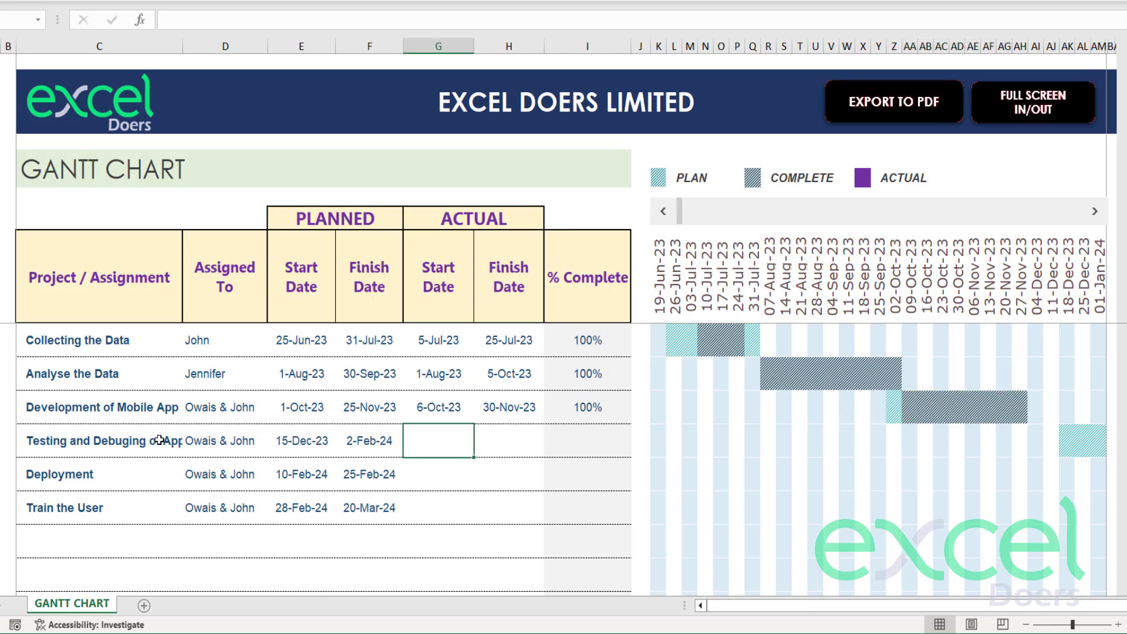
Step: Enter 20 Dec 2023 as the testing task's actual start date
left_click(298, 445)
left_click(450, 445)
type("20 de")
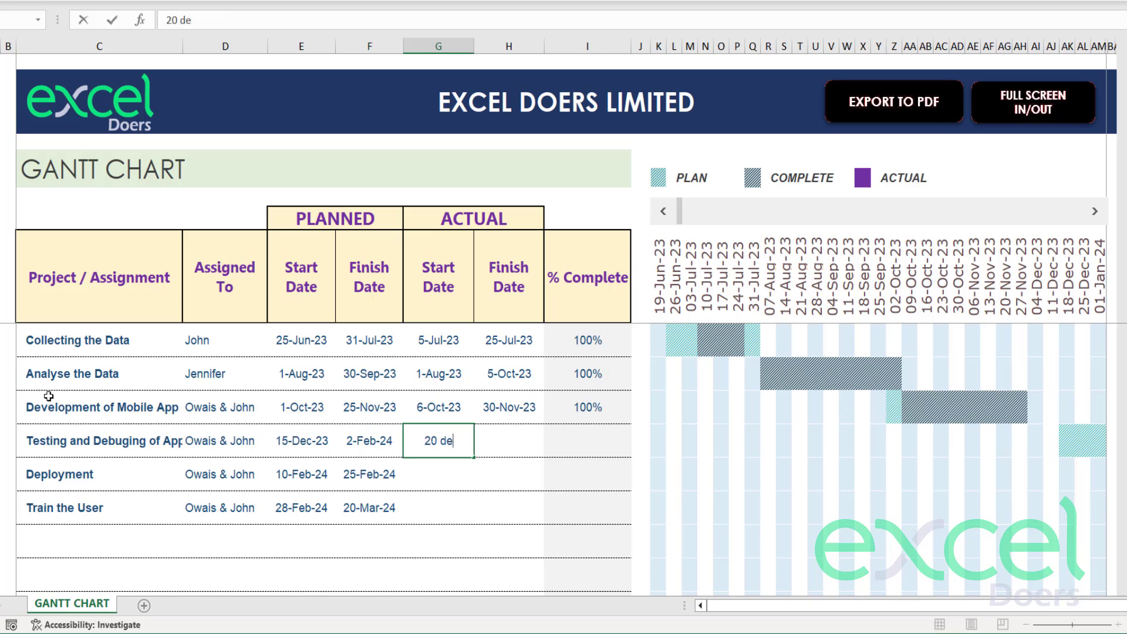
type("c 2023")
key("Return")
Step: Enter 5 Feb 2024 as its actual finish date and move to its % Complete cell
key("Up")
key("Right")
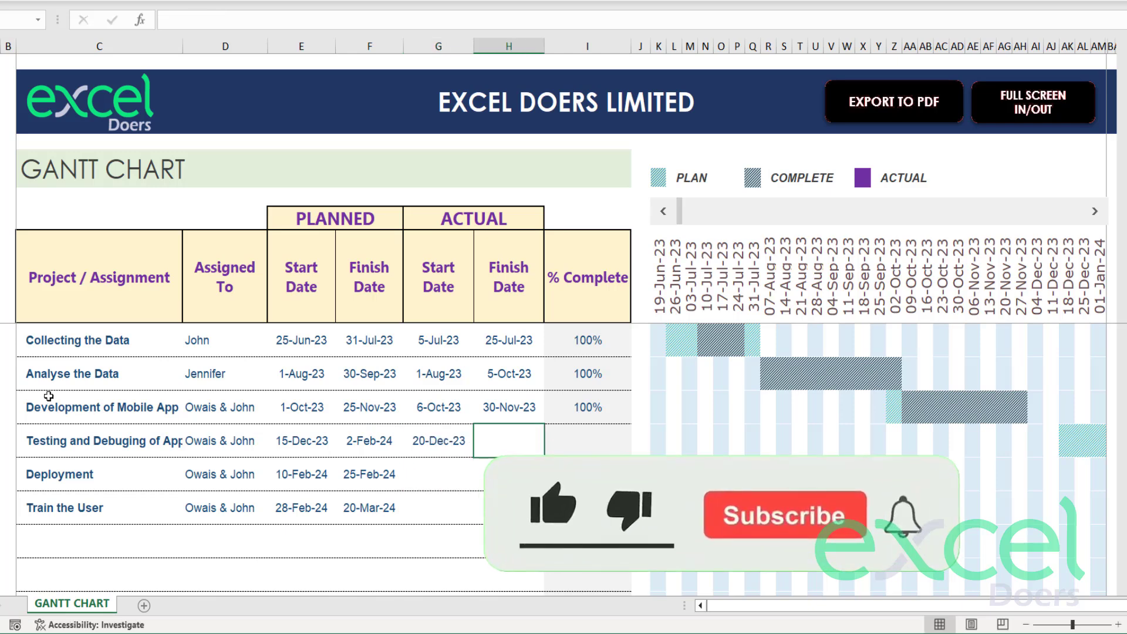
key("Left")
key("Left")
key("Left")
key("Right")
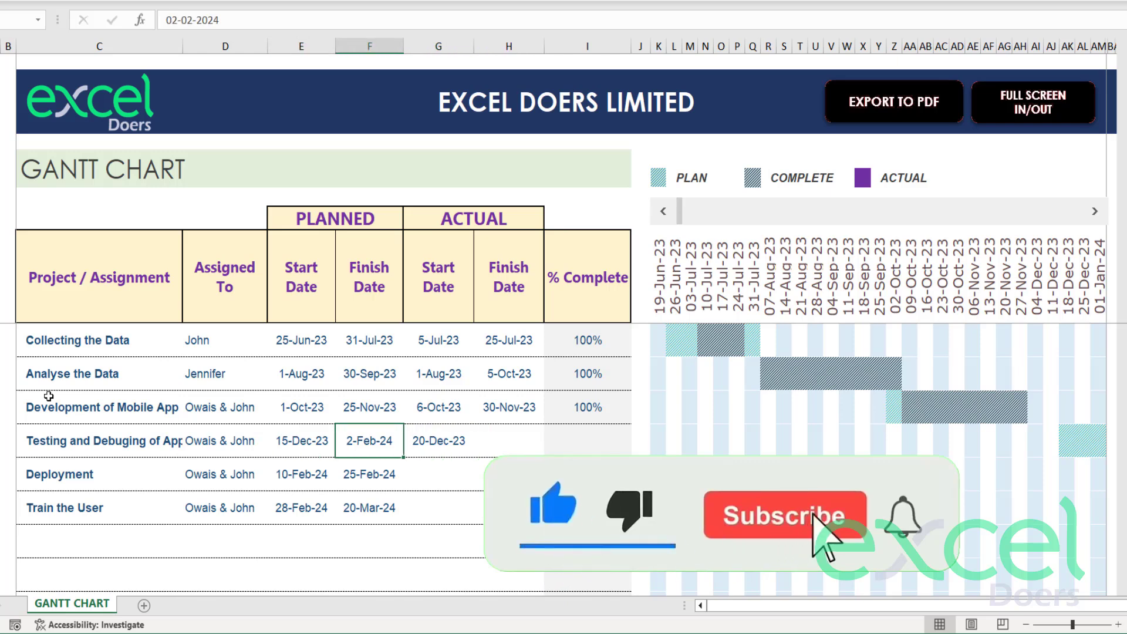
key("Right")
key("Right")
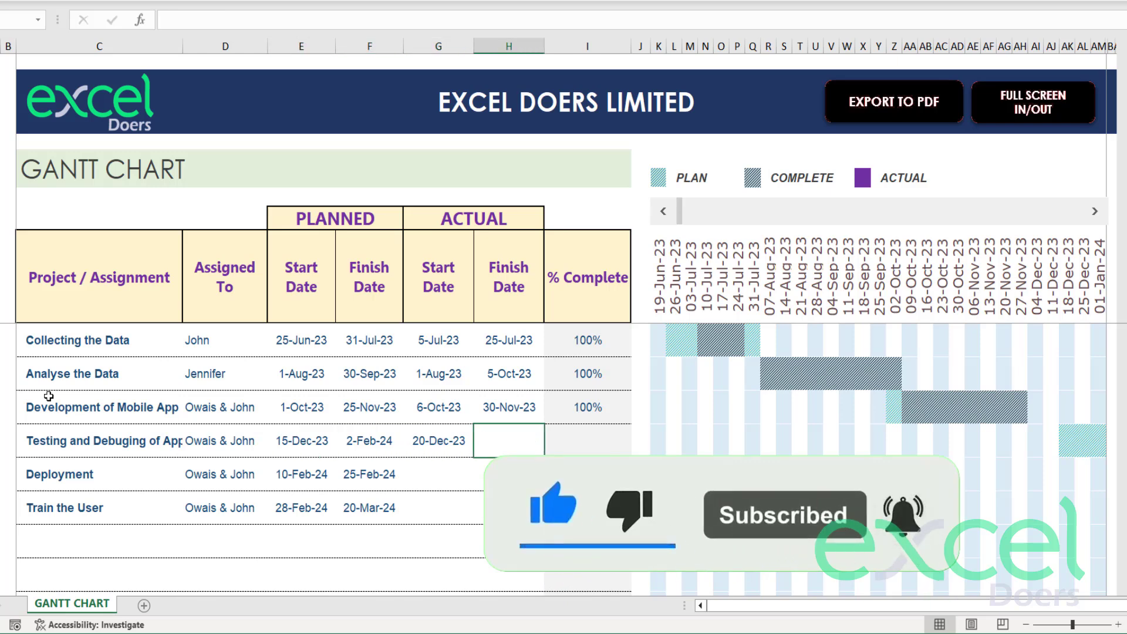
type("5 Feb ")
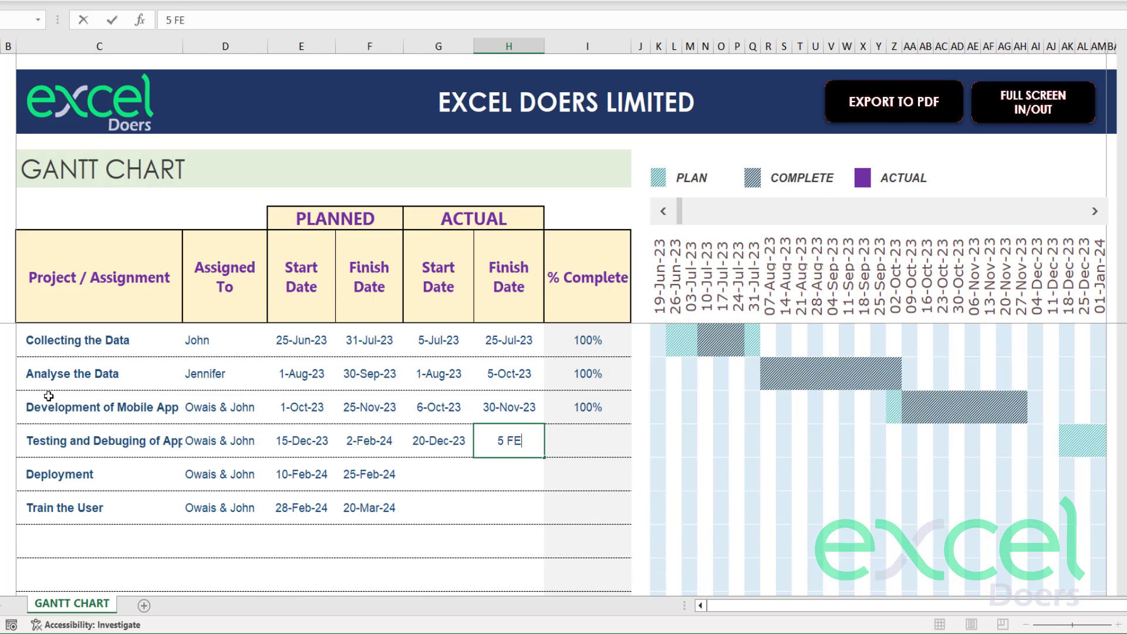
type("2024")
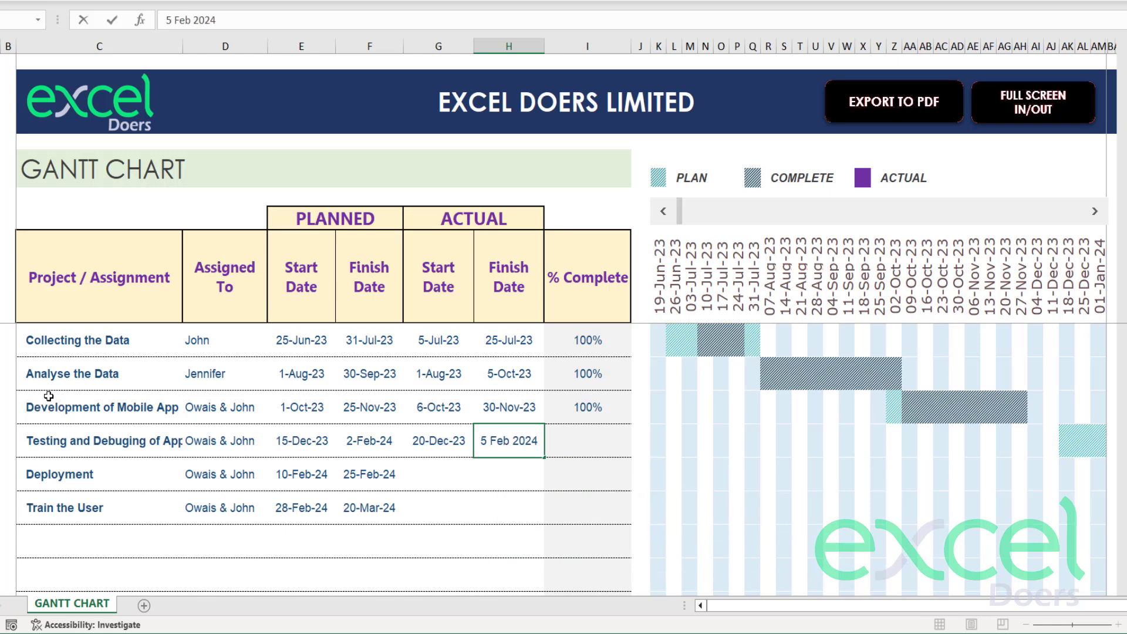
key("Return")
key("Right")
key("Up")
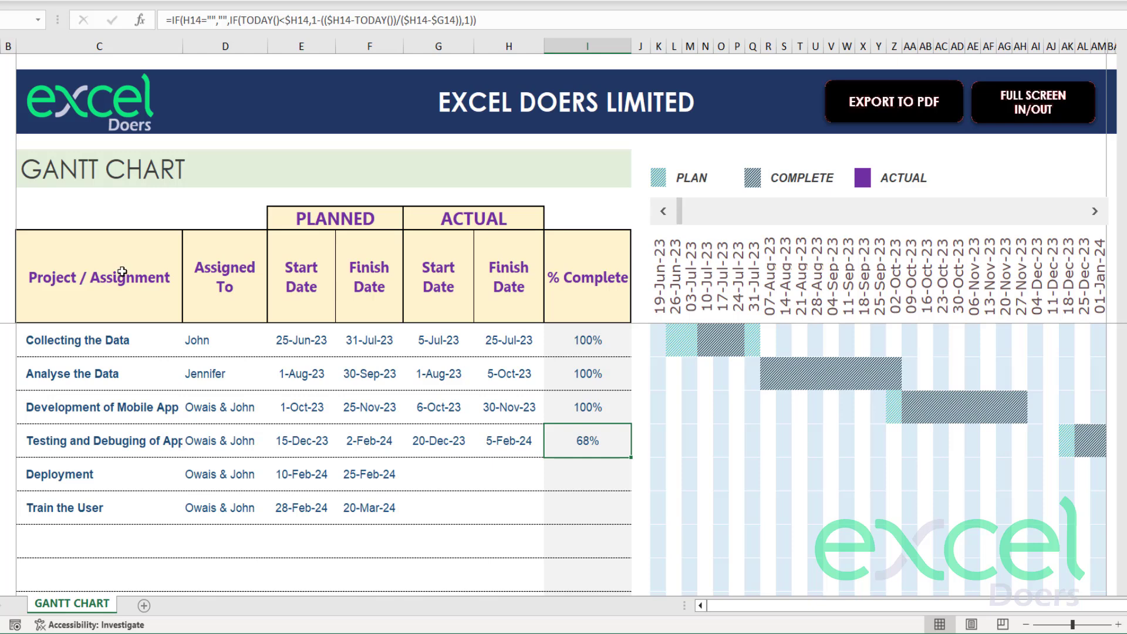
Step: Move the timeline forward about eight weeks, select the testing bar's completed weeks and its % Complete cell
left_click_drag(1095, 219, 1095, 219)
left_click(1094, 218)
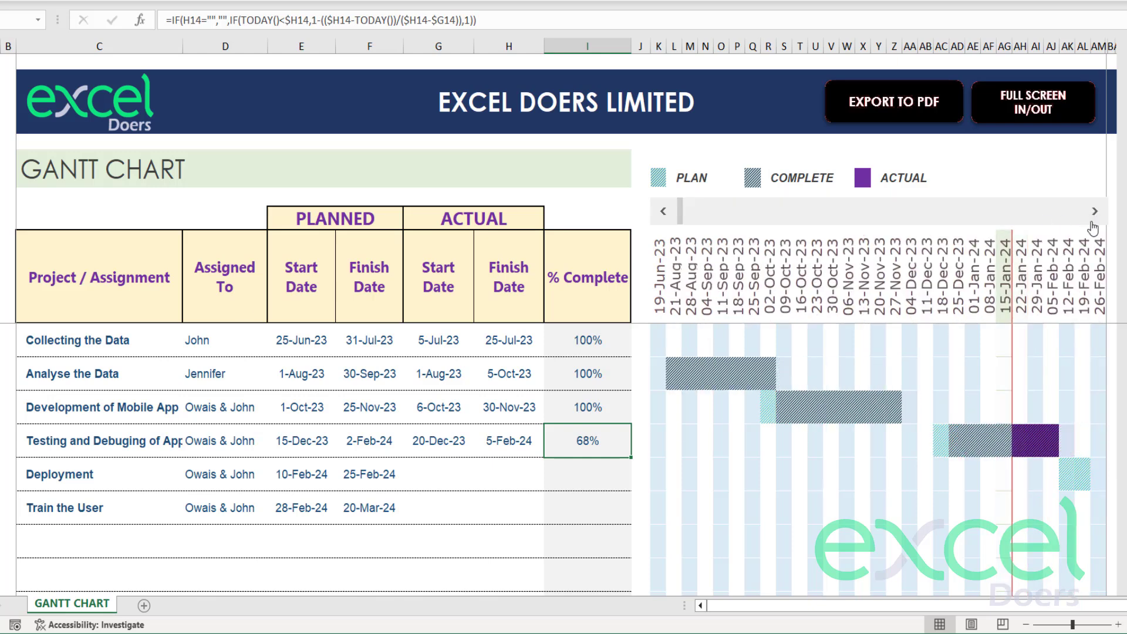
mouse_move(942, 441)
left_mouse_down()
mouse_move(1052, 449)
mouse_move(941, 448)
left_mouse_up()
left_click(937, 443)
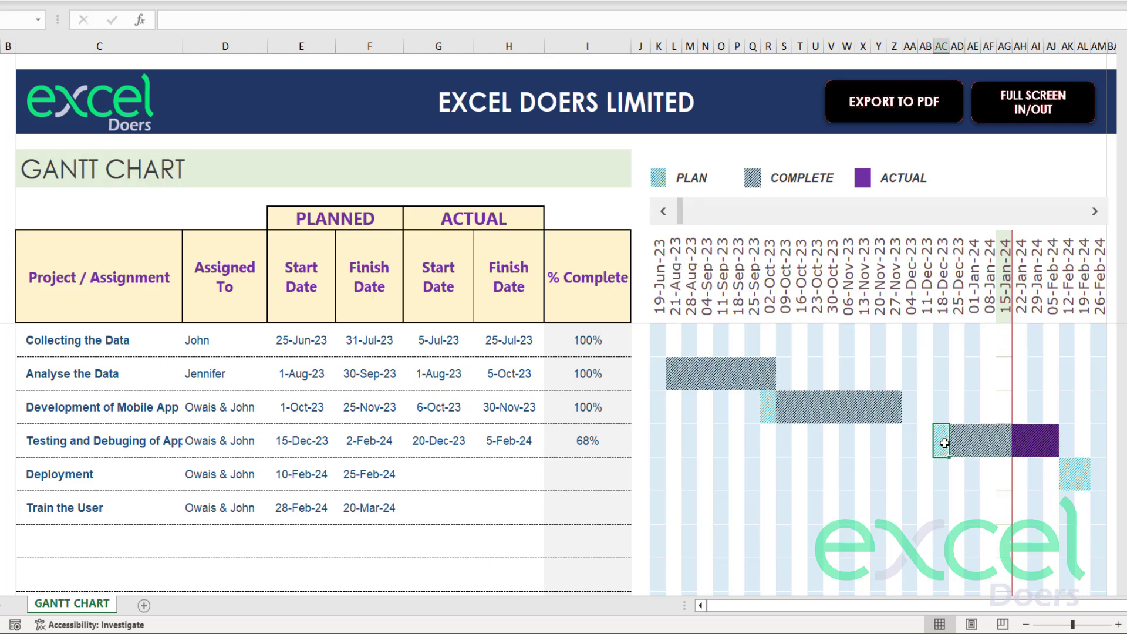
left_click(957, 440)
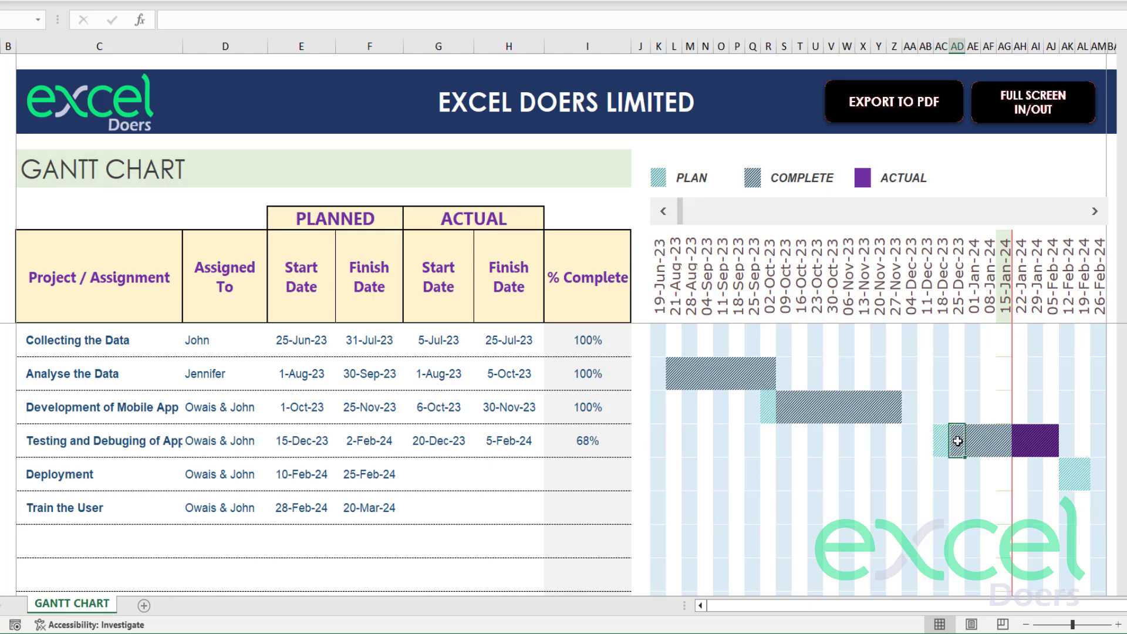
left_click_drag(957, 441, 1055, 439)
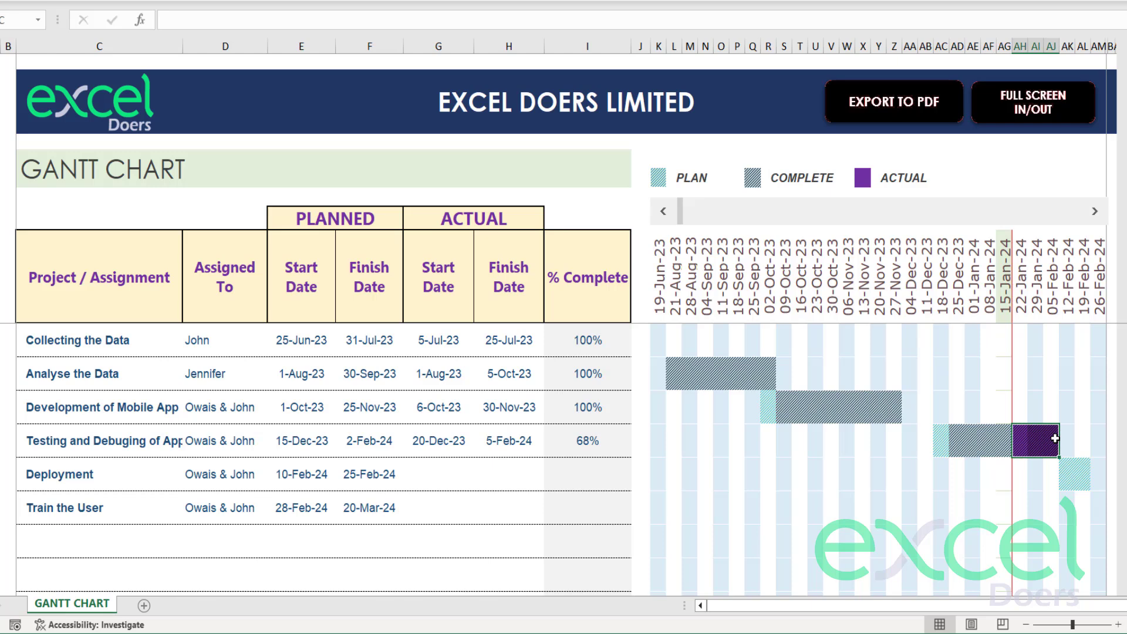
left_click(606, 443)
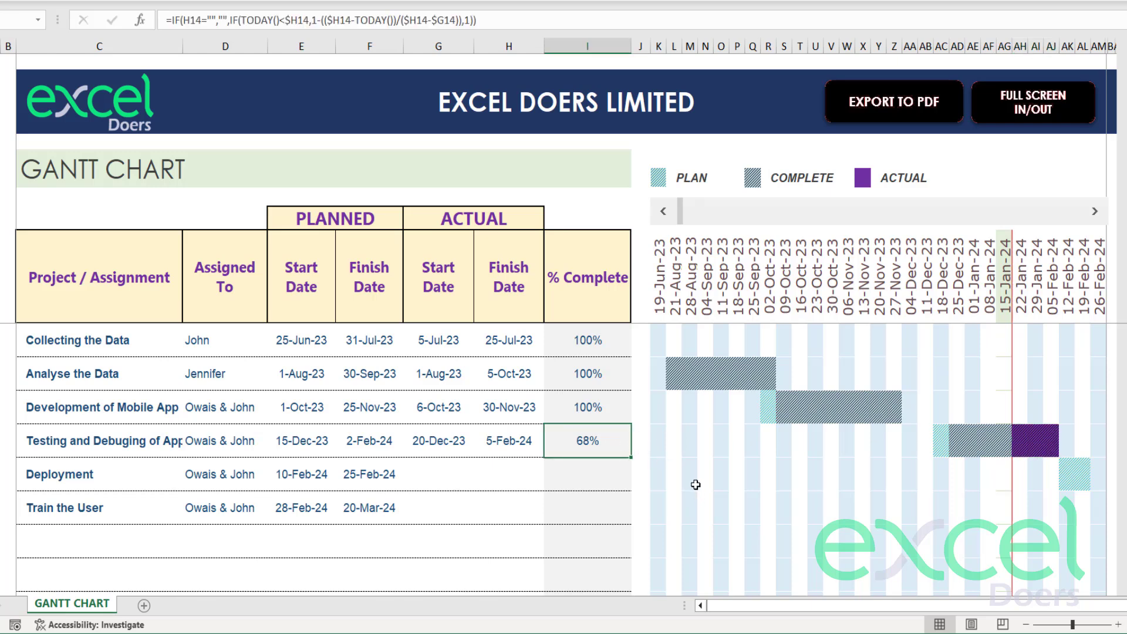
Step: Enter 40% and then 100% as the testing task's completion to watch the bar change
type("40%")
key("Return")
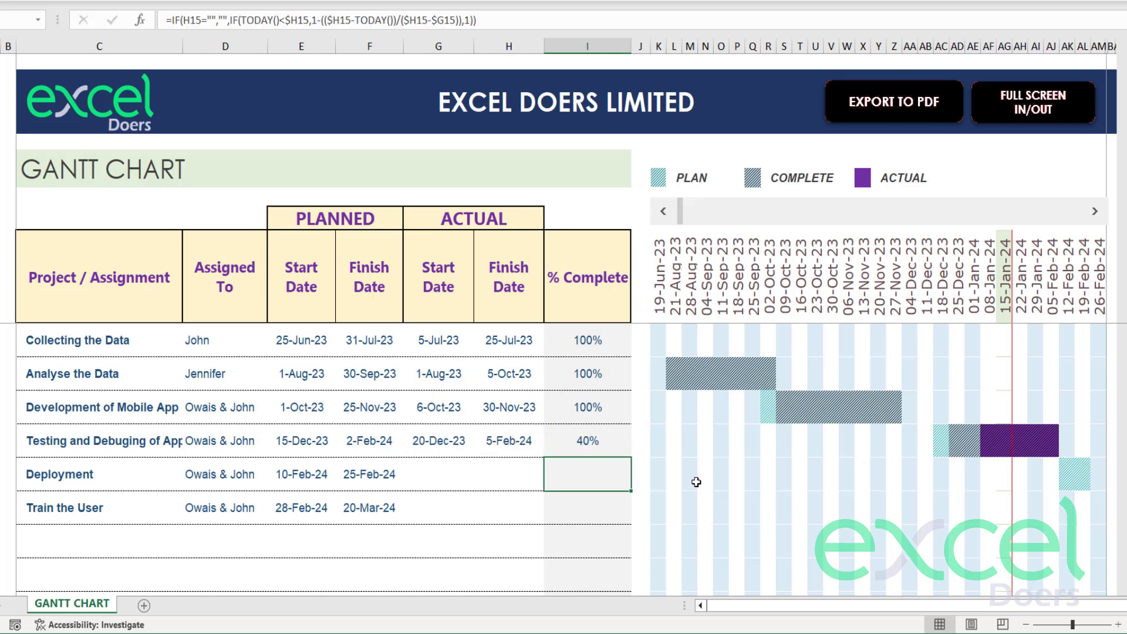
key("Up")
key("ctrl+z")
key("ctrl+y")
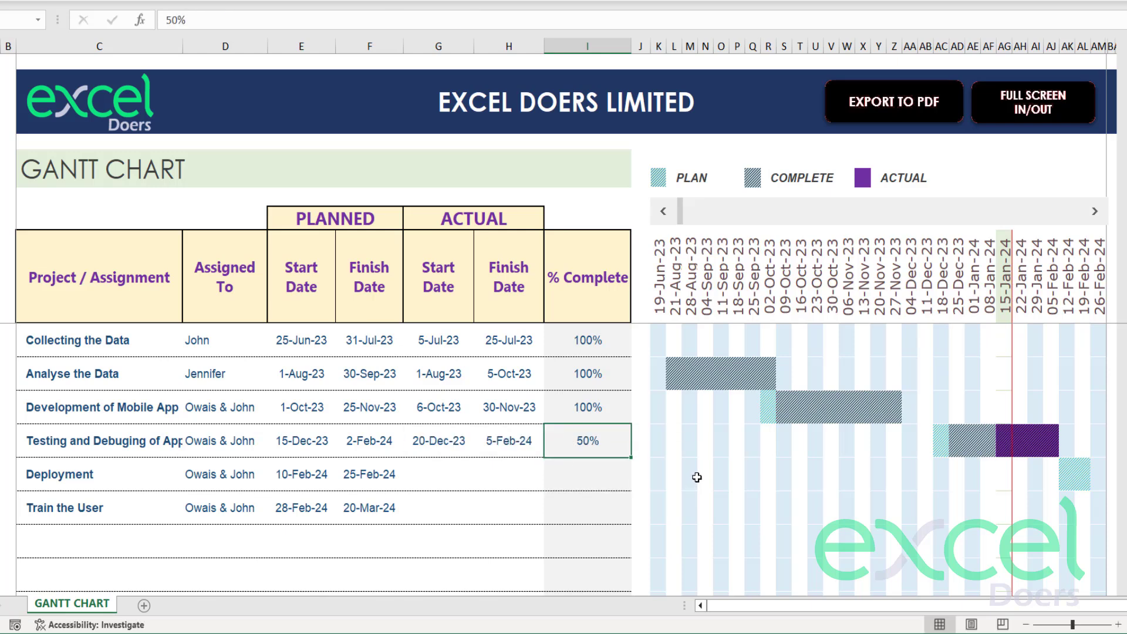
type("100")
key("Return")
Step: Try 50% completion, then undo to restore the calculated 68% and move to Deployment's actual start
left_click_drag(1051, 432, 939, 438)
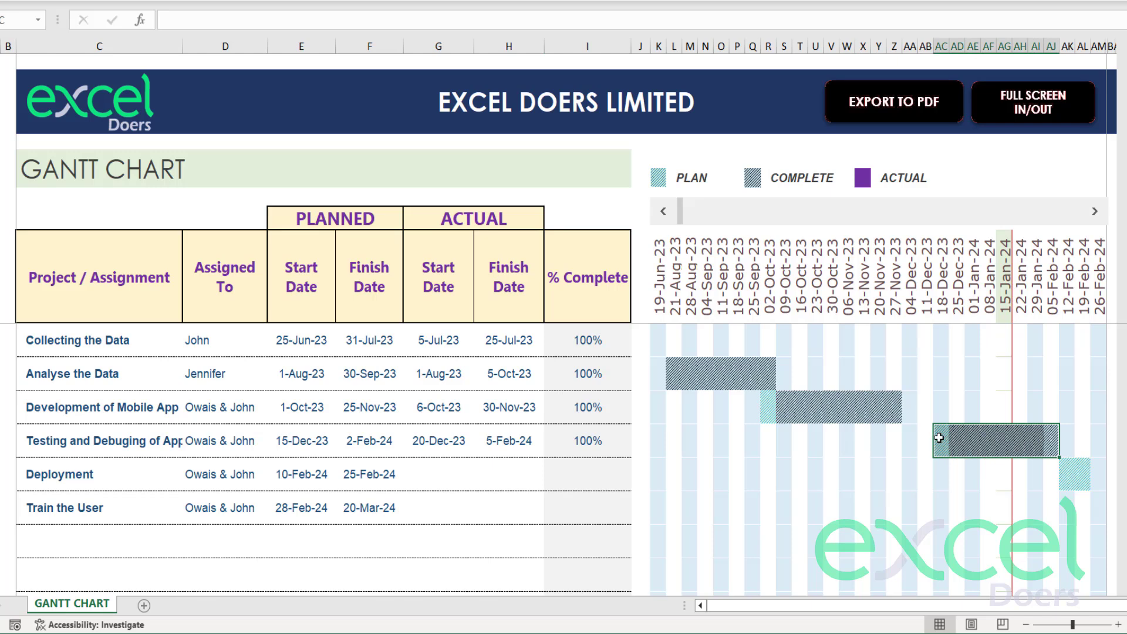
left_click(581, 445)
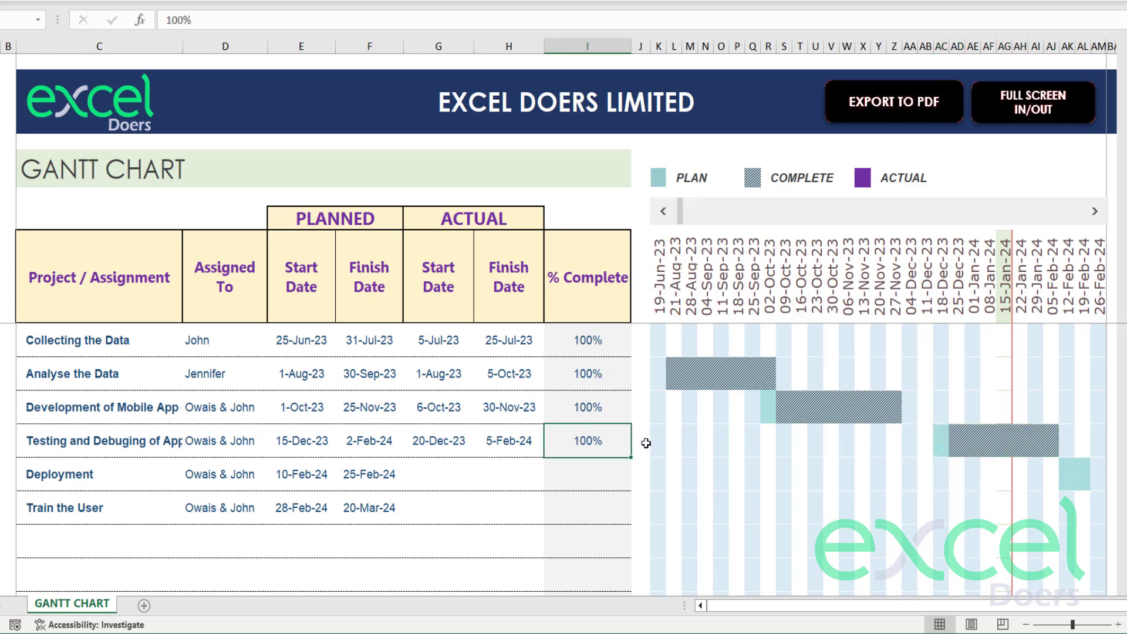
type("50")
key("ctrl+Return")
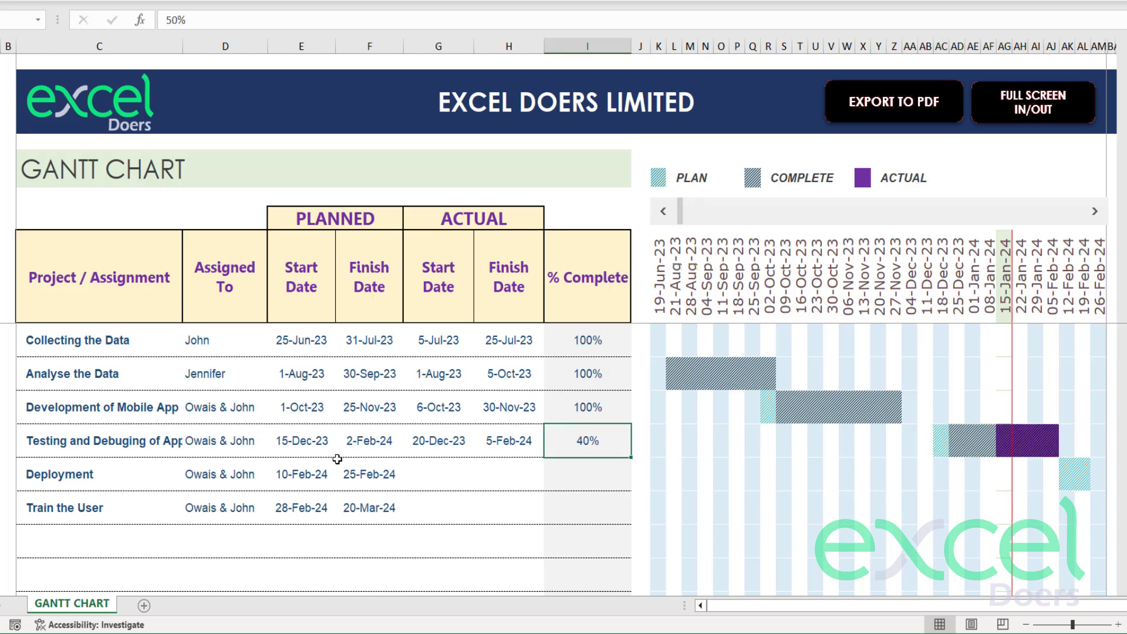
key("ctrl+z")
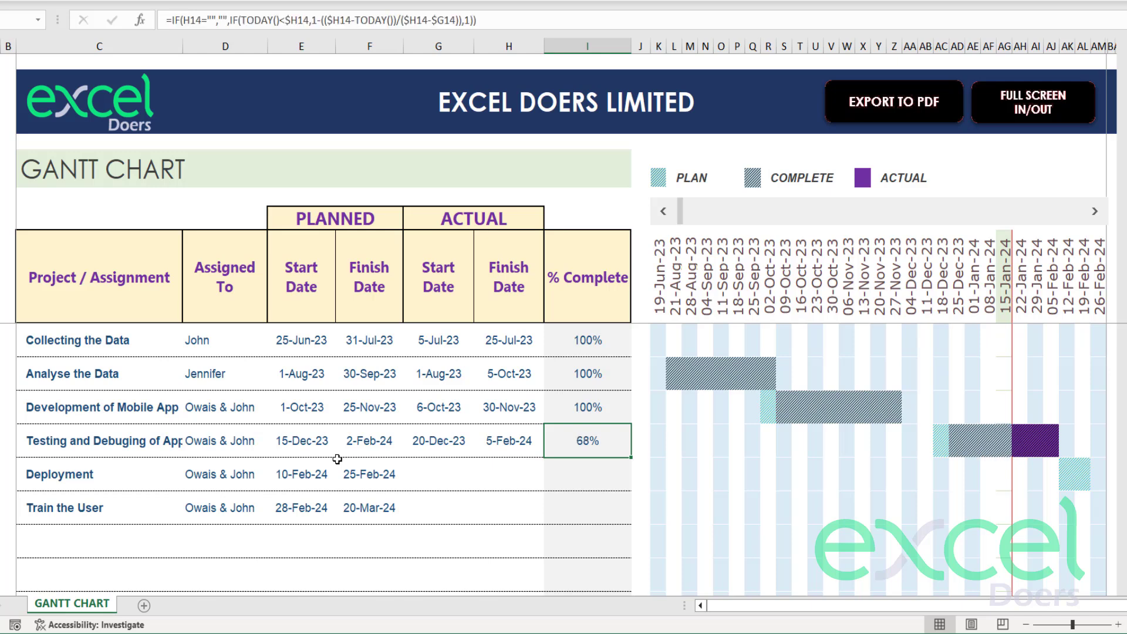
key("Left")
key("Right")
key("Left")
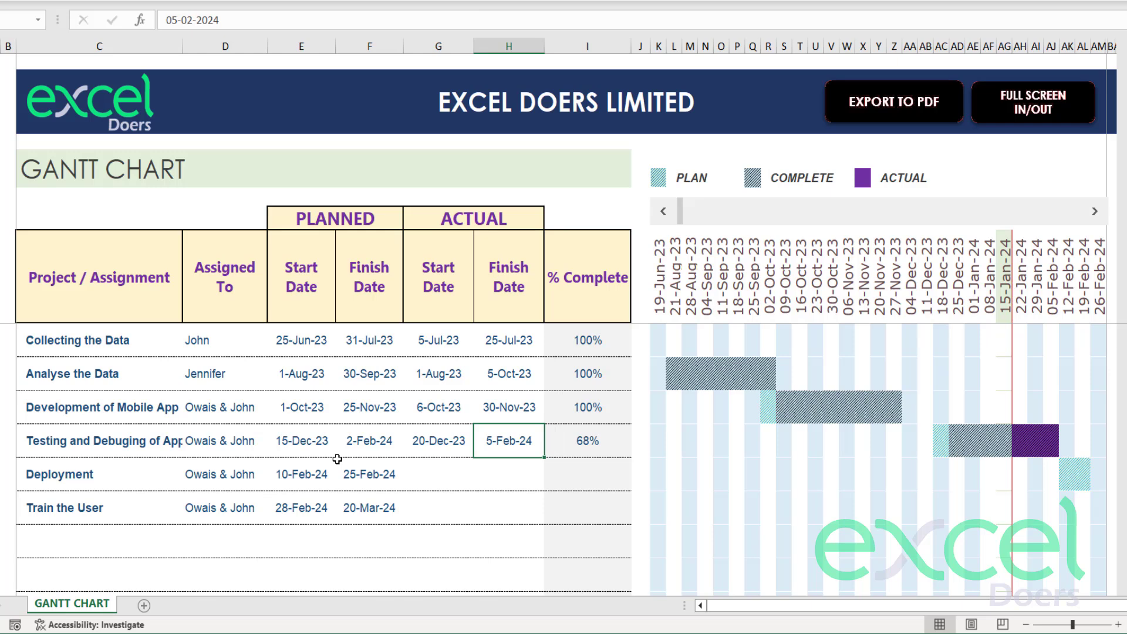
key("Left")
key("Down")
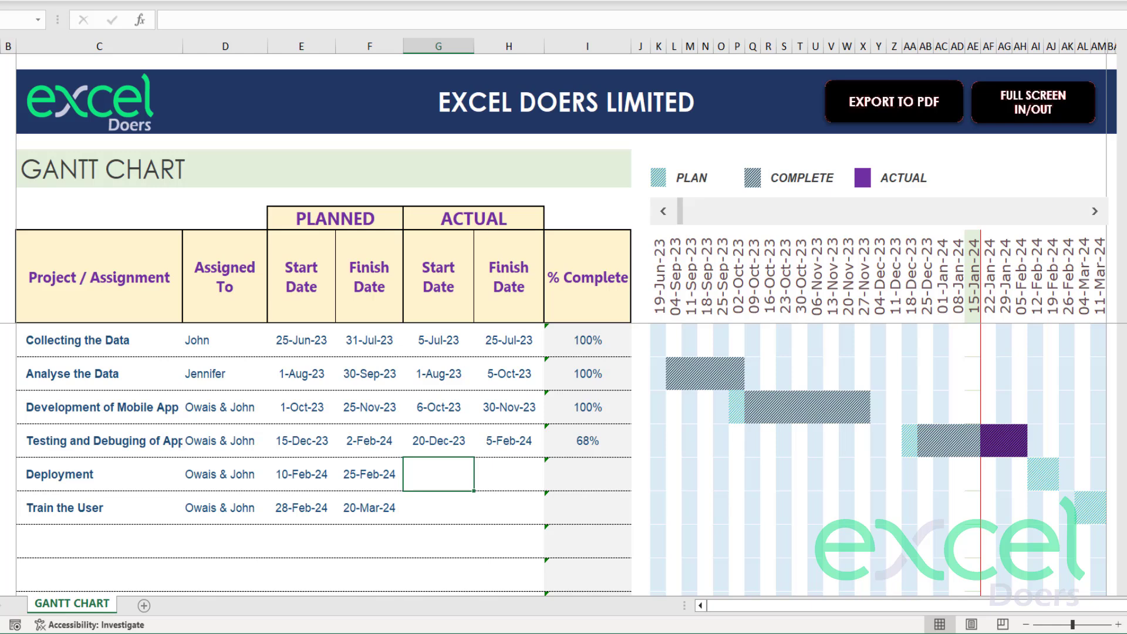
Step: Enter Deployment's actual start as 10 Feb and its actual finish as 25
type("10 ")
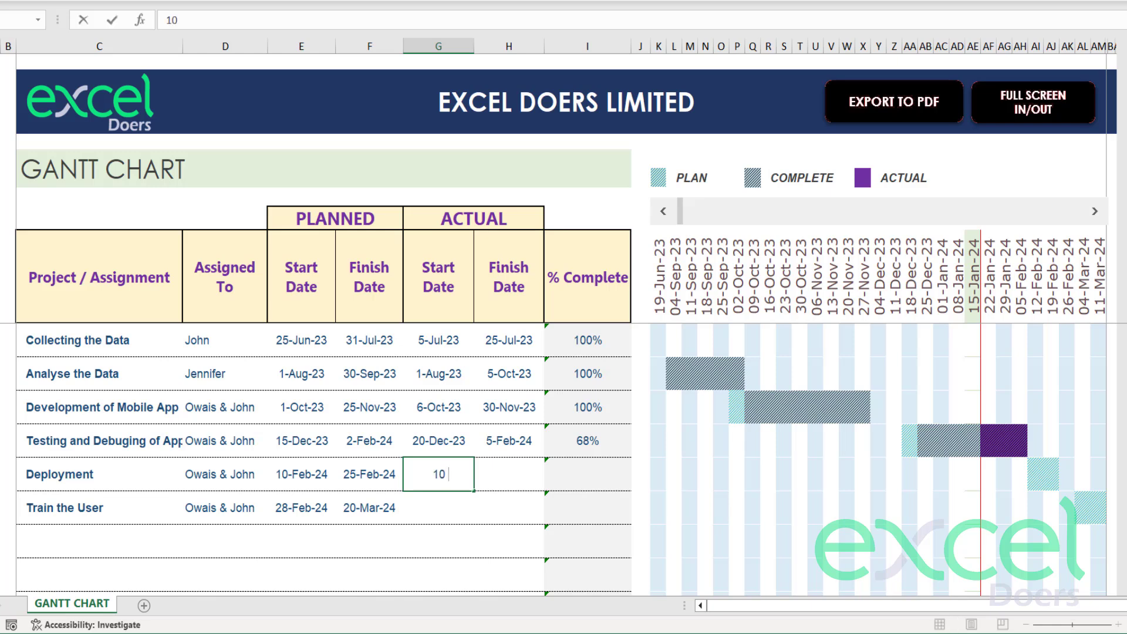
type("feb")
key("Return")
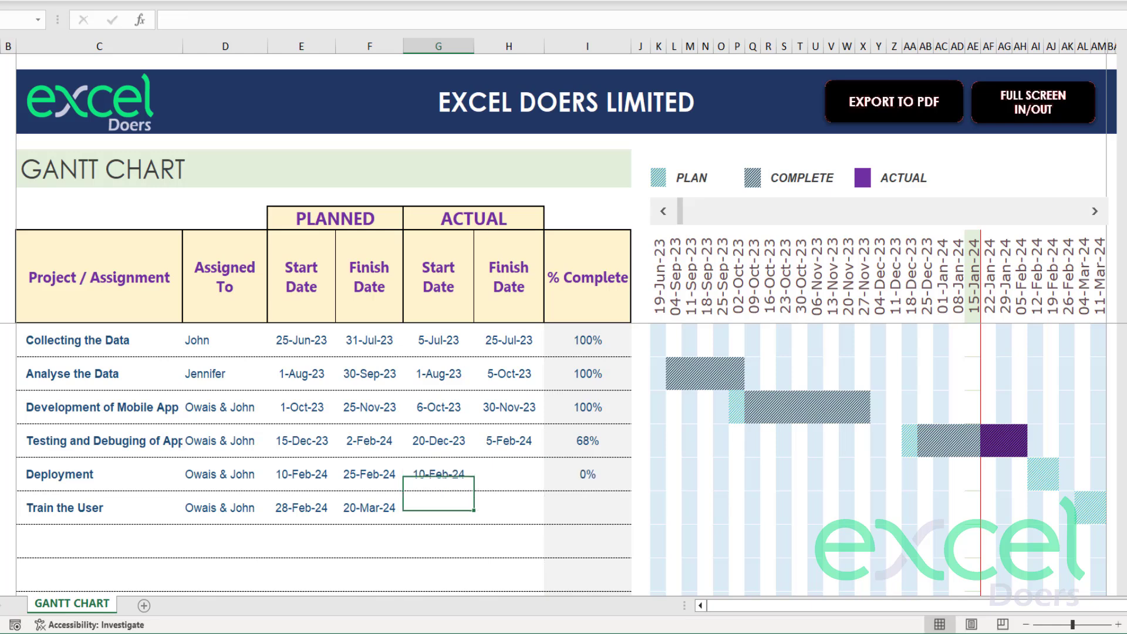
left_click(508, 474)
type("25 feb")
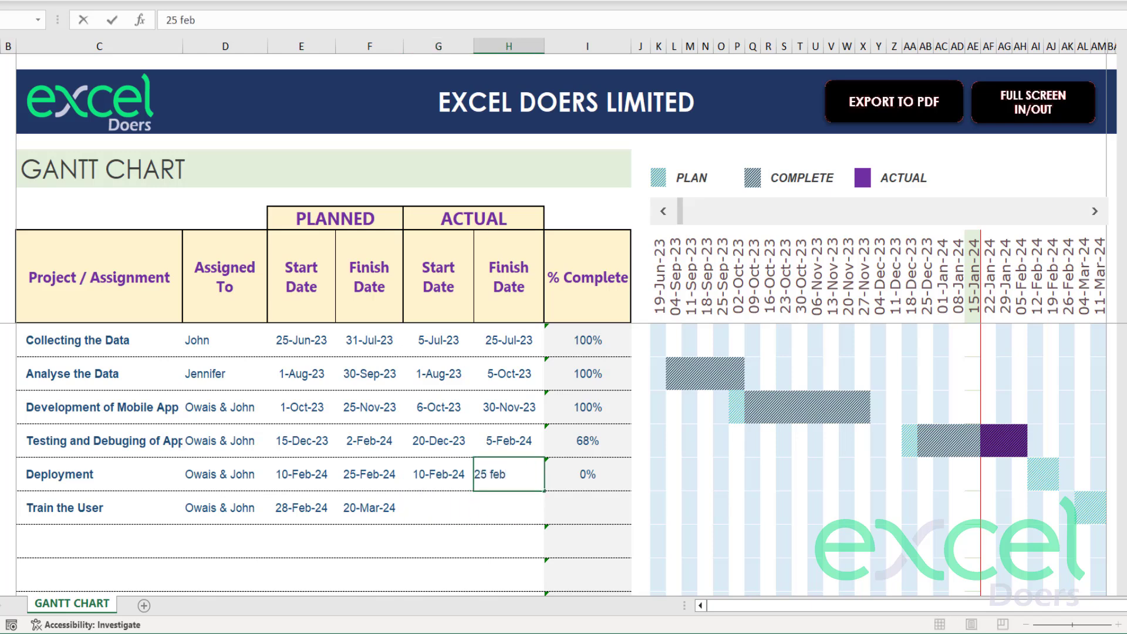
key("Return")
key("Right")
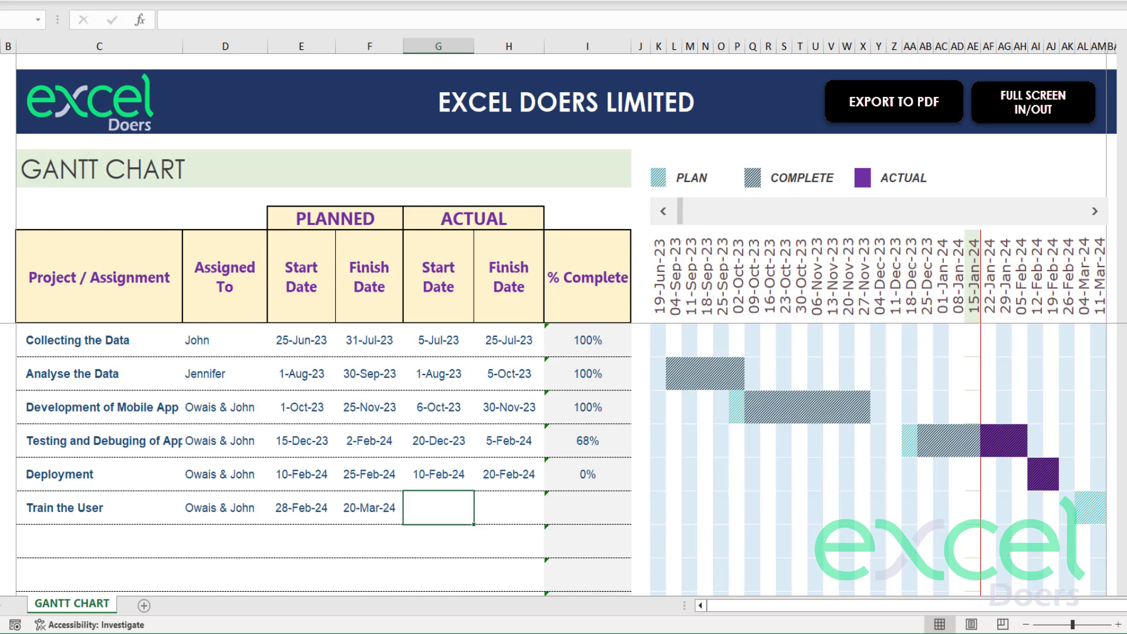
Step: Enter Train the User's actual start 2 and finish 20 Mar 2024, then export the chart to PDF
type("28-Feb-24")
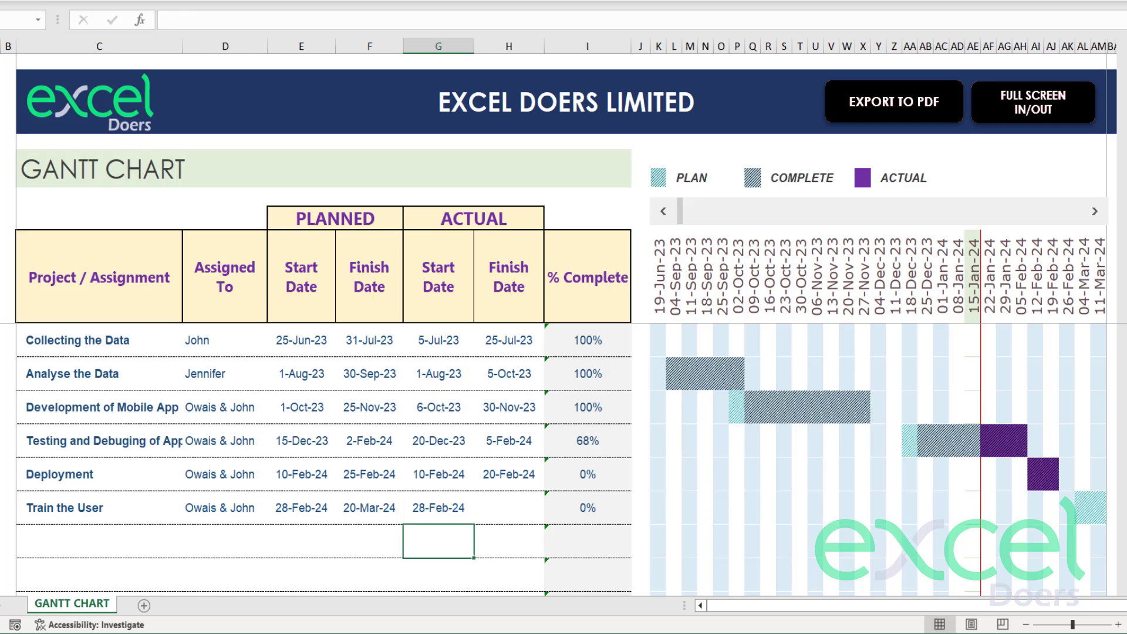
key("Tab")
type("20")
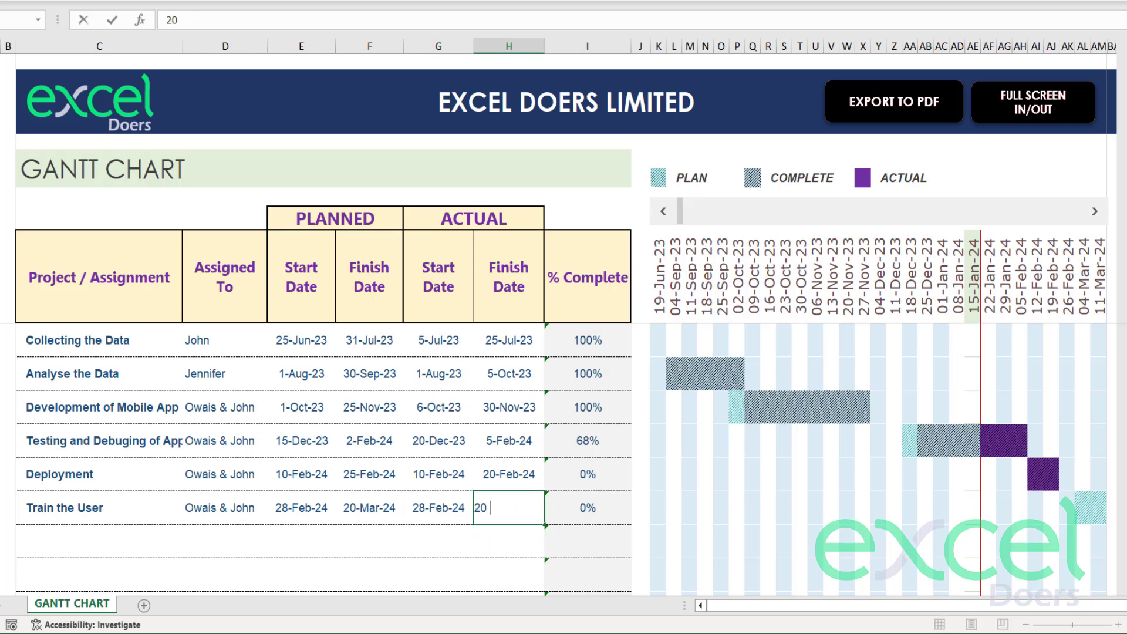
type(" mar 2024")
key("Return")
key("Right")
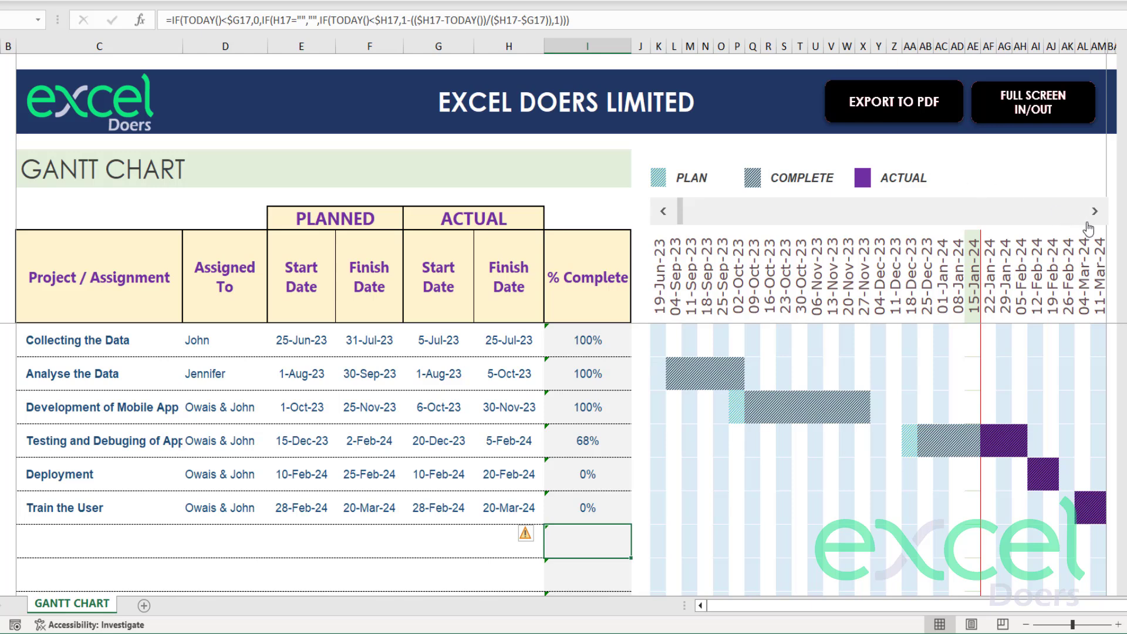
left_click_drag(611, 490, 610, 516)
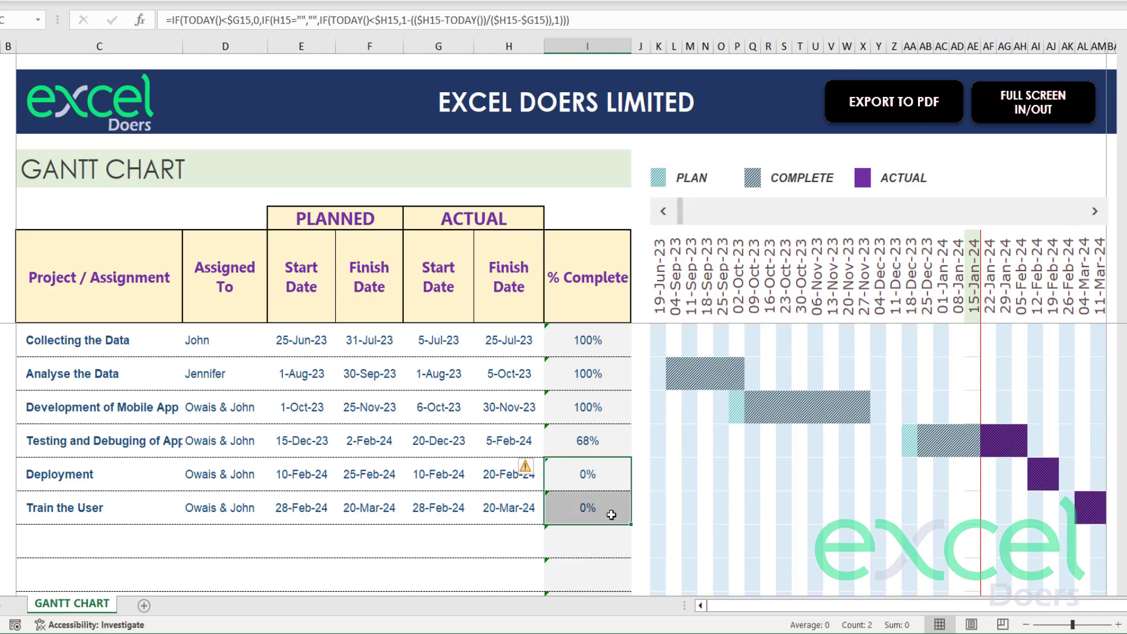
left_click_drag(585, 439, 147, 444)
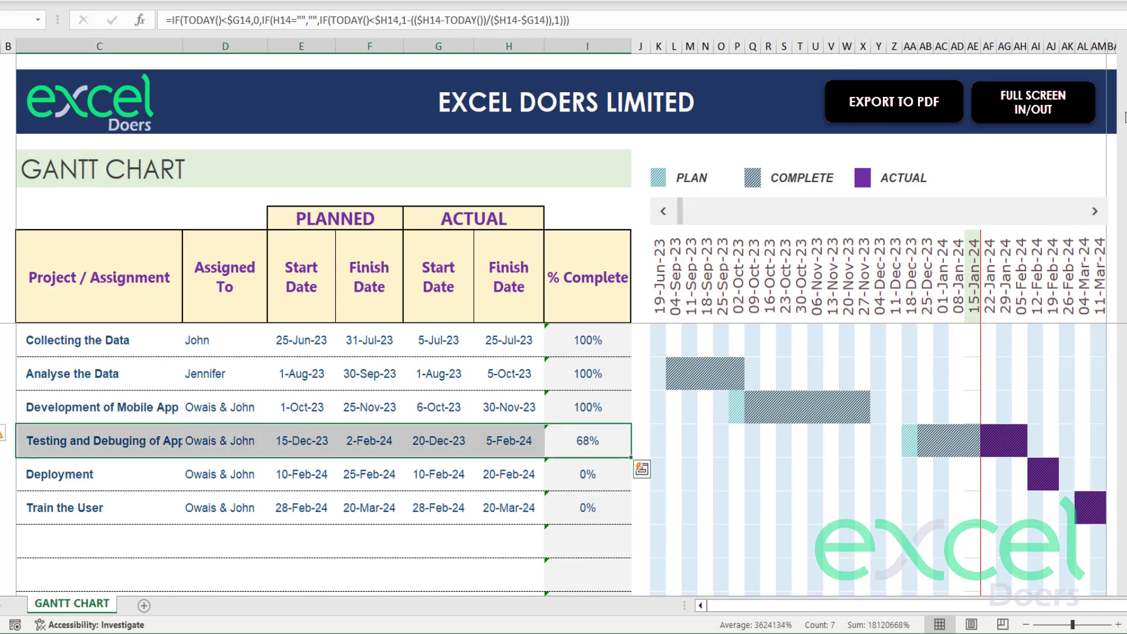
left_click(1095, 212)
left_click(1094, 213)
left_click(1094, 212)
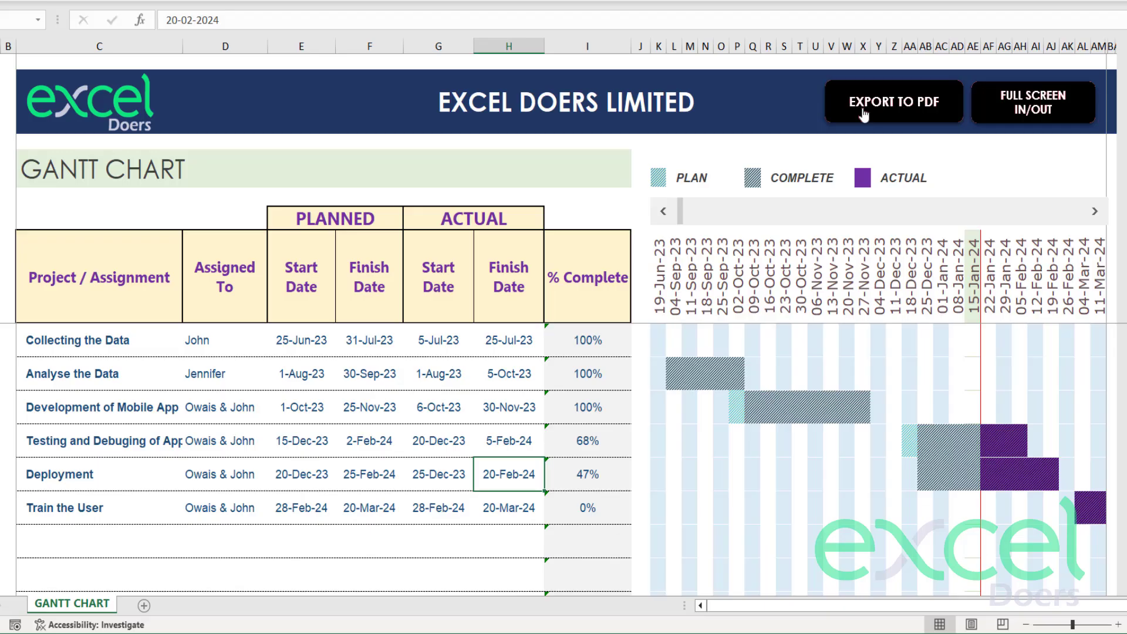
left_click(863, 112)
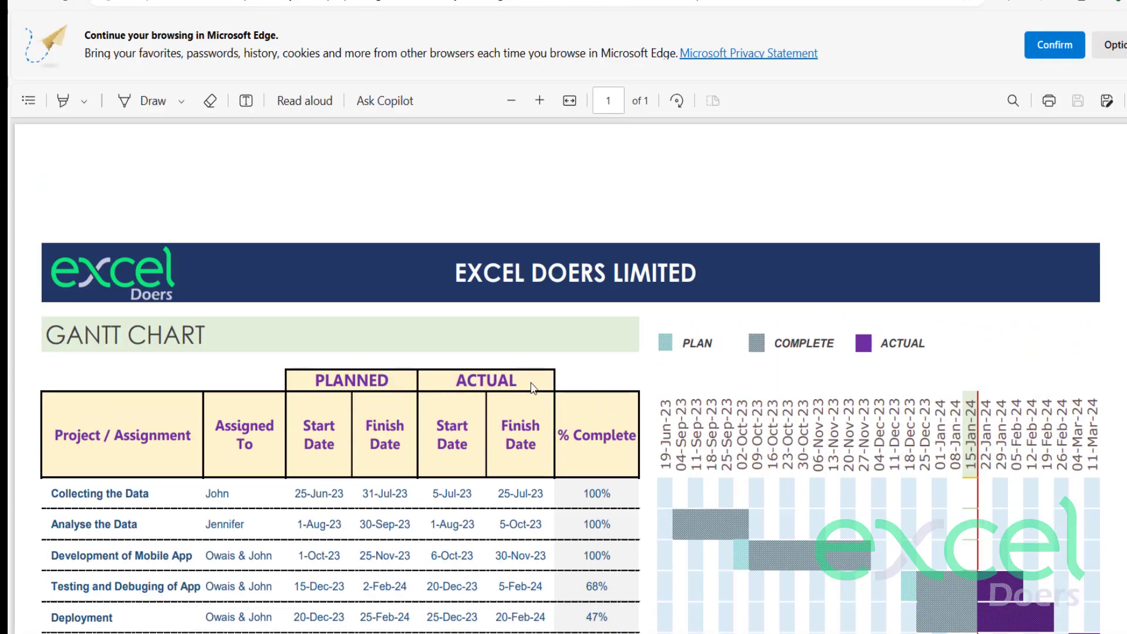
Step: Scroll through the exported one-page Gantt PDF in Edge, then return to the Excel workbook
scroll(536, 392, "down", 2)
scroll(535, 392, "up", 3)
key("alt+Tab")
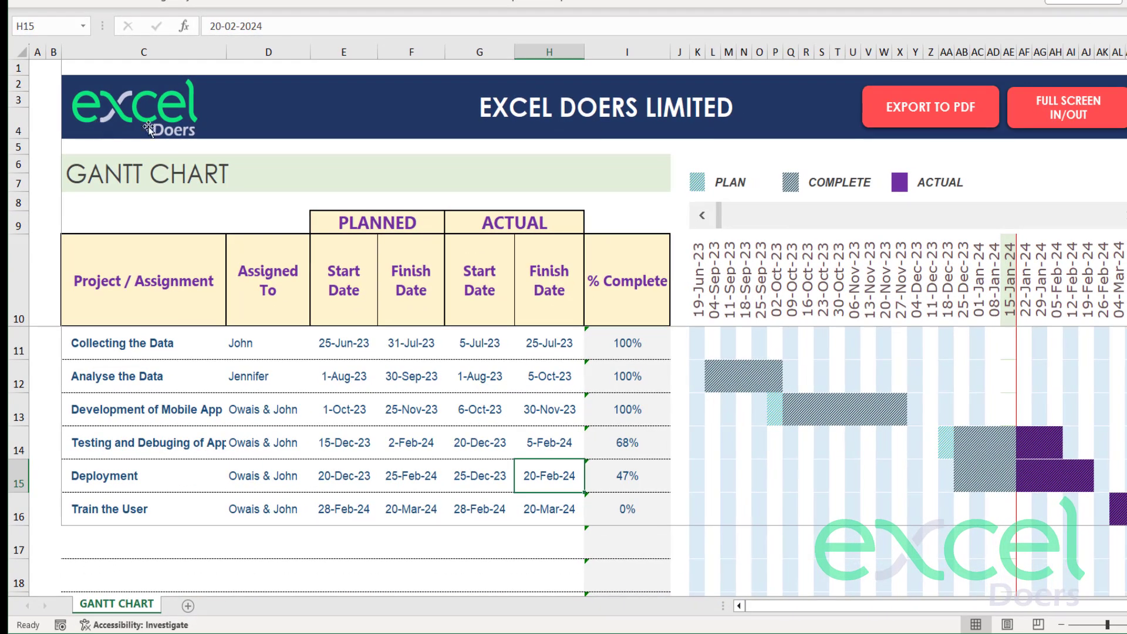
Step: Put the Gantt sheet in full-screen view, scroll the rows, exit, then return to full screen
left_click(1095, 131)
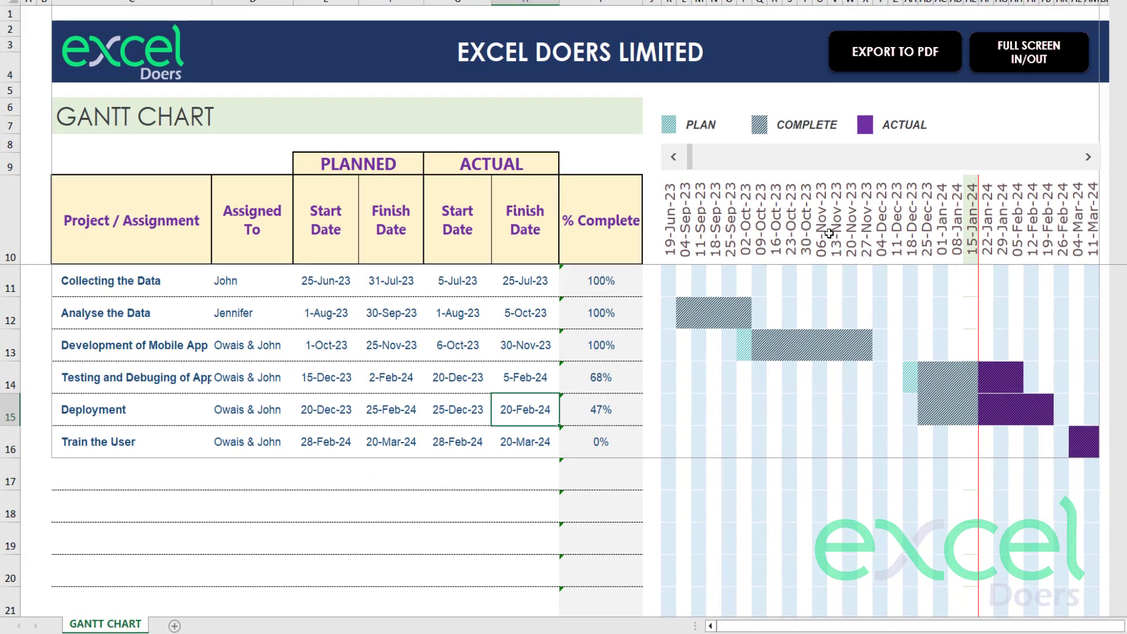
scroll(812, 304, "down", 1)
scroll(813, 304, "up", 1)
scroll(813, 302, "down", 1)
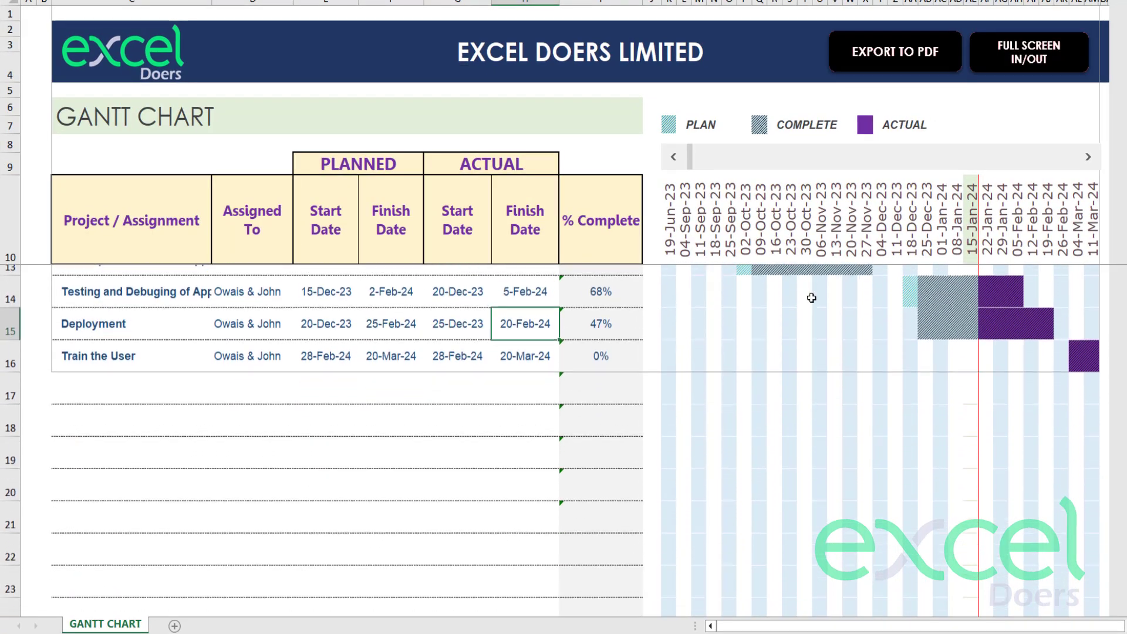
scroll(816, 297, "up", 1)
left_click(1001, 68)
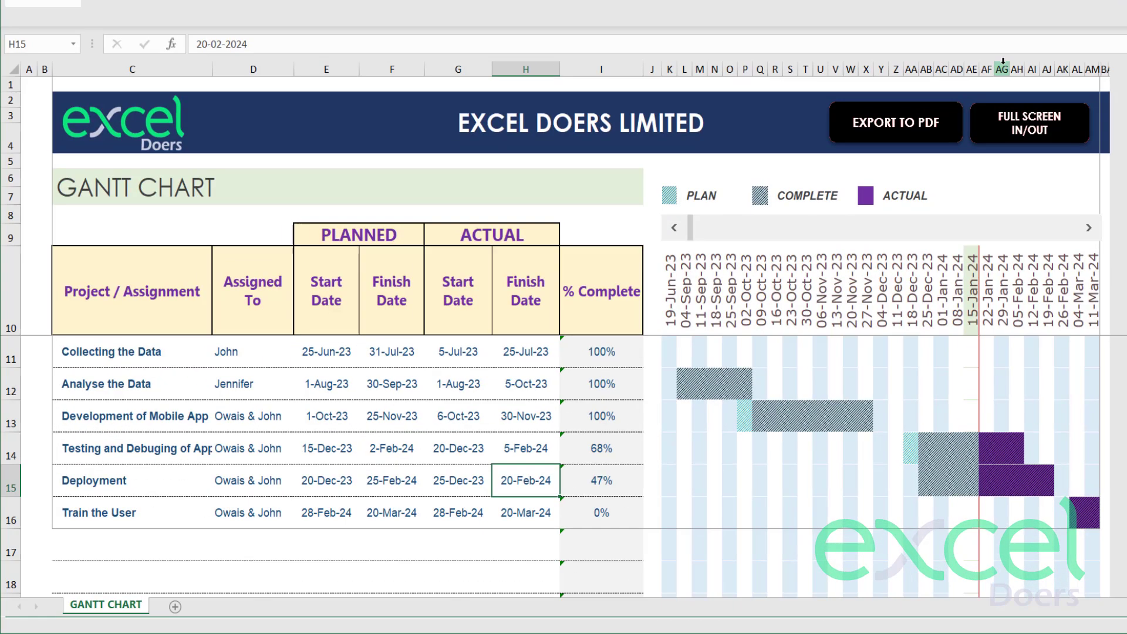
left_click(1003, 141)
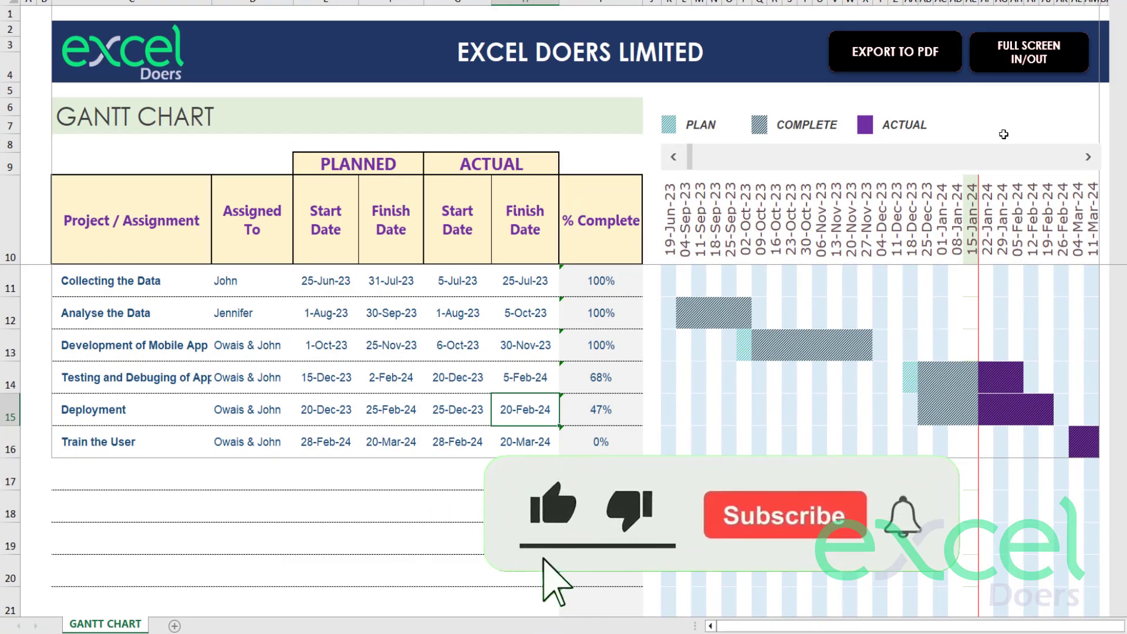